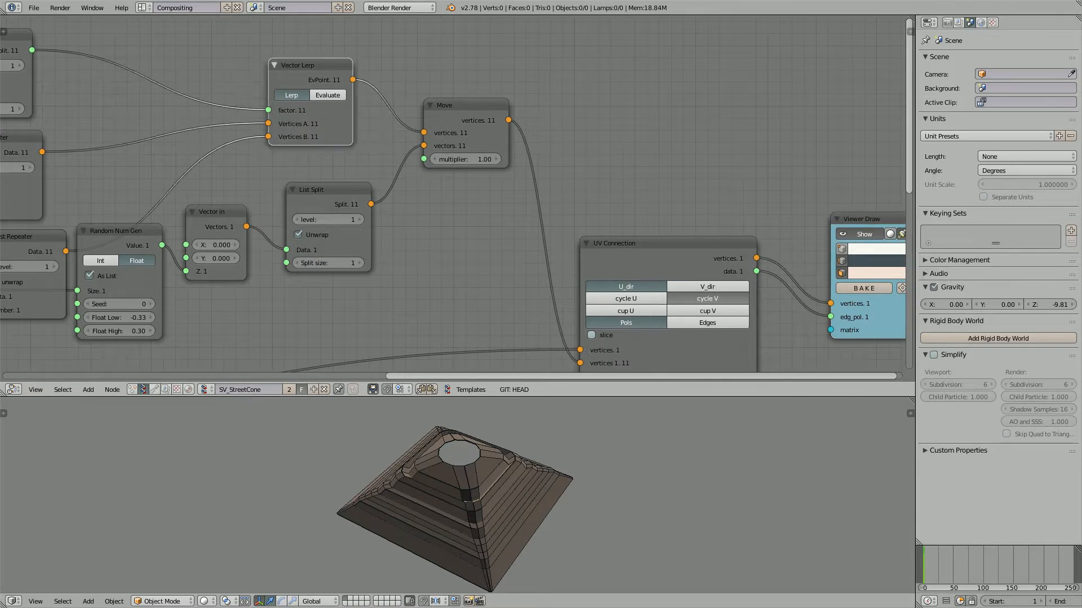
Reposition the Vector Lerp node slightly within the SV_StreetCone node tree.
scroll(450, 197, up, 3)
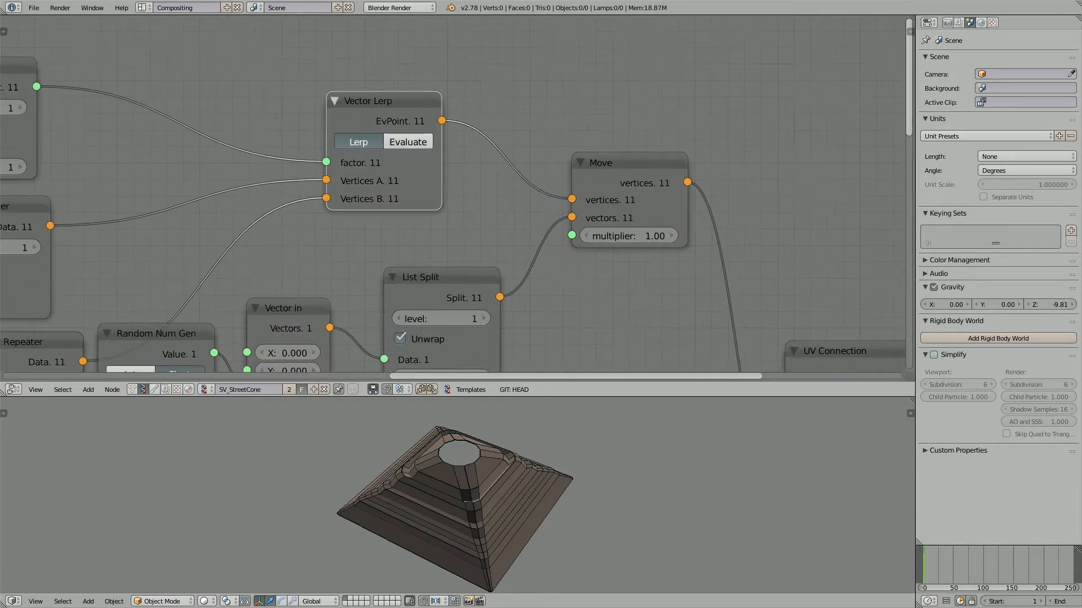
middle_drag(370, 101, 400, 107)
drag(400, 107, 357, 90)
scroll(356, 90, down, 1)
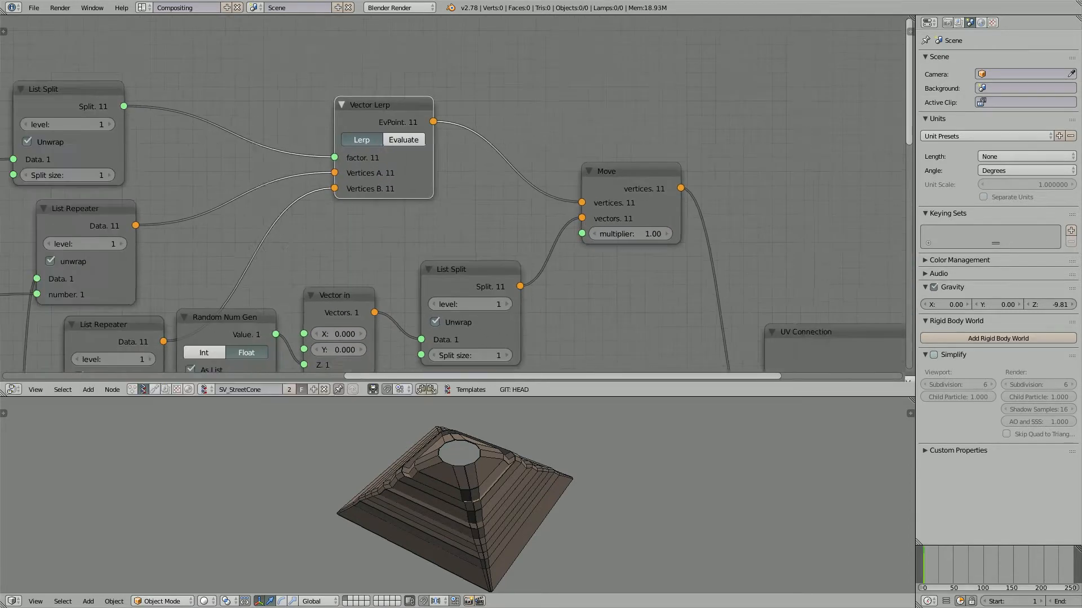
middle_drag(451, 197, 483, 197)
drag(402, 106, 389, 122)
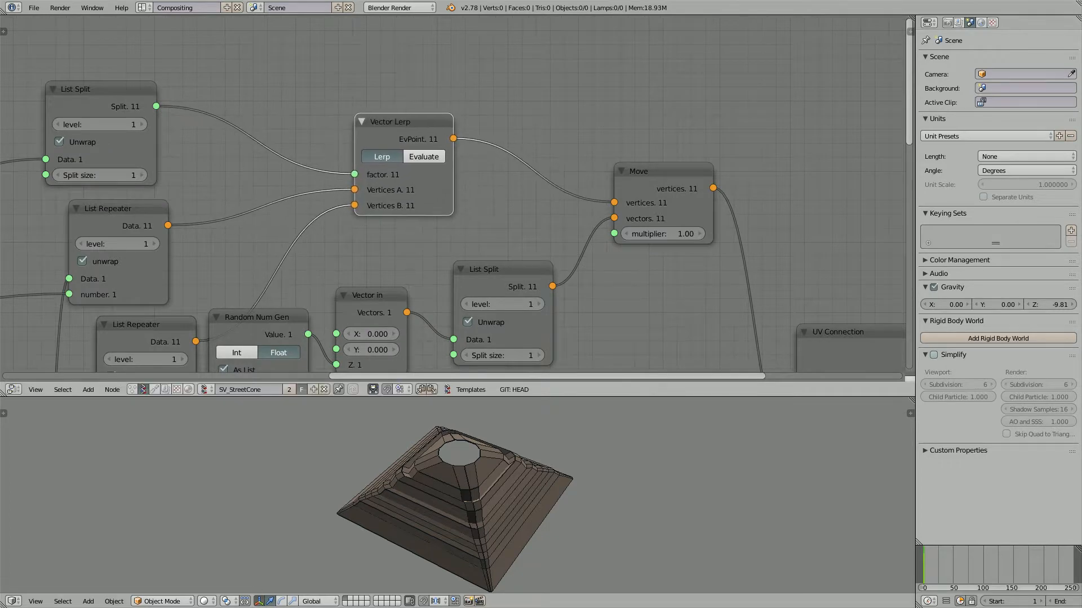
Shrink the node editor area to give the 3D view of the cone mesh more height.
scroll(389, 122, down, 3)
drag(451, 397, 451, 264)
mouse_move(462, 372)
middle_down()
mouse_move(500, 379)
mouse_move(475, 354)
mouse_move(415, 373)
mouse_move(406, 393)
mouse_move(352, 356)
mouse_move(386, 351)
mouse_move(418, 395)
mouse_move(437, 396)
mouse_move(455, 360)
mouse_move(424, 372)
mouse_move(401, 399)
mouse_move(418, 356)
mouse_move(467, 401)
mouse_move(445, 376)
mouse_move(420, 382)
mouse_move(479, 367)
middle_up()
scroll(500, 378, up, 2)
scroll(418, 394, down, 2)
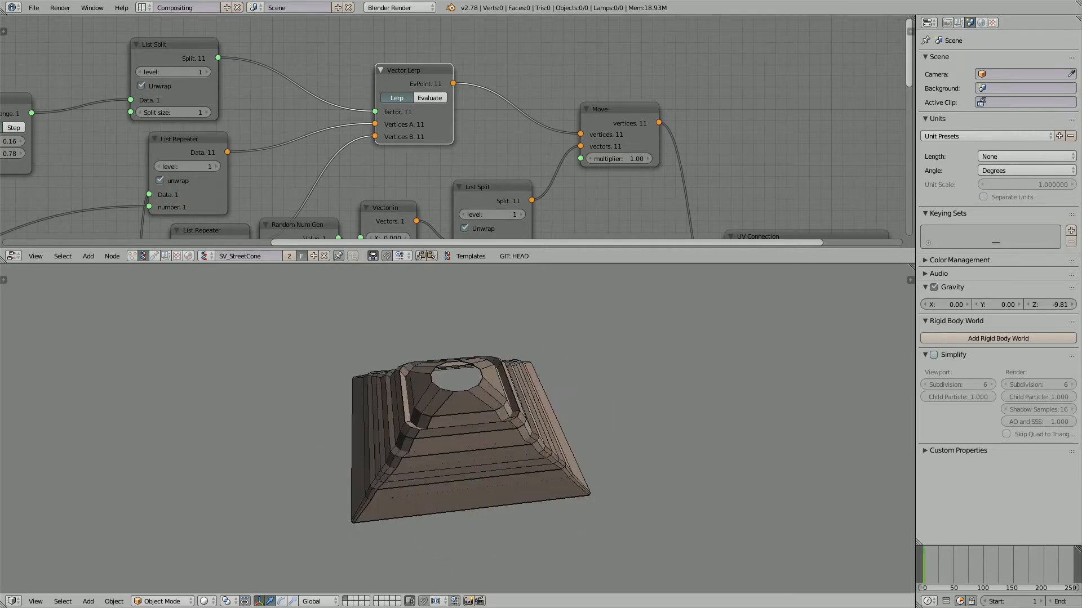
drag(468, 264, 468, 324)
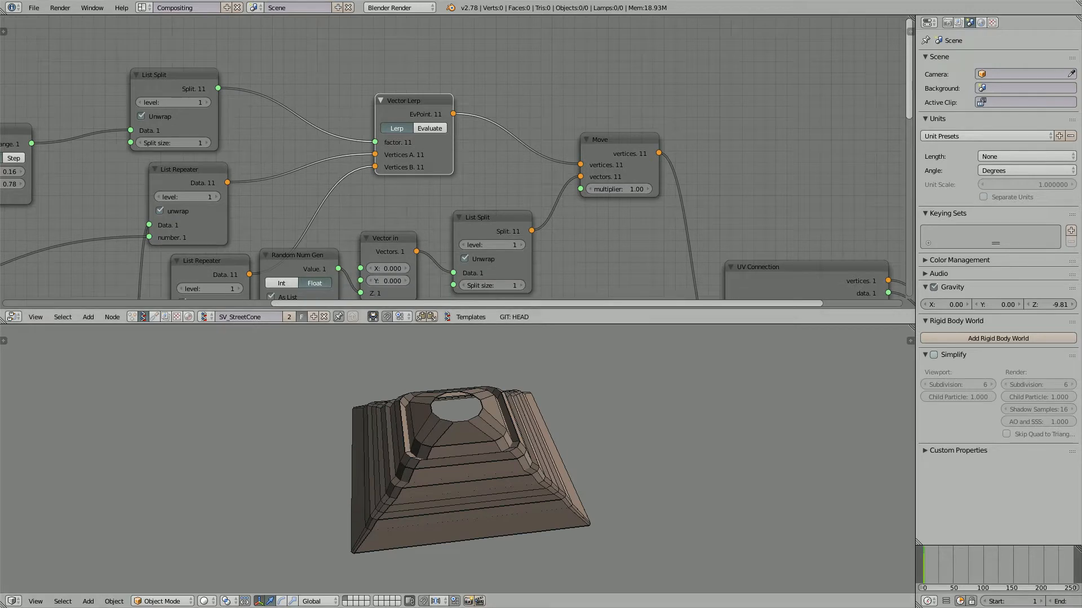
Examine the SV_StreetCone node tree back to its Circle, Bevel and List Reverse nodes, along with the cone mesh.
scroll(428, 191, down, 3)
middle_drag(428, 192, 531, 153)
middle_drag(518, 417, 416, 410)
middle_drag(327, 219, 684, 102)
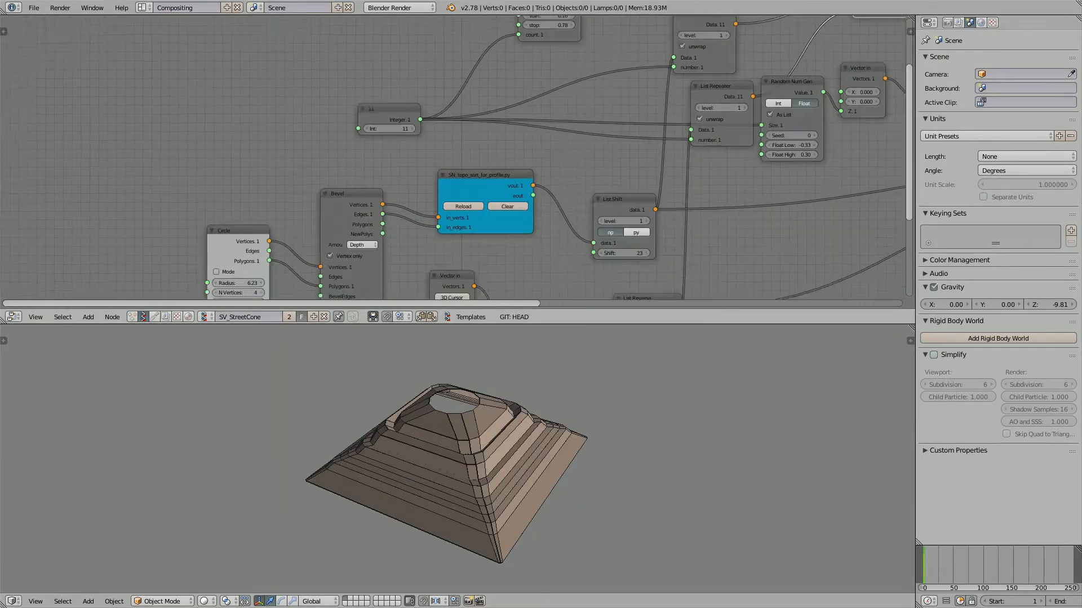
middle_drag(507, 237, 474, 103)
scroll(503, 128, down, 2)
scroll(503, 128, up, 2)
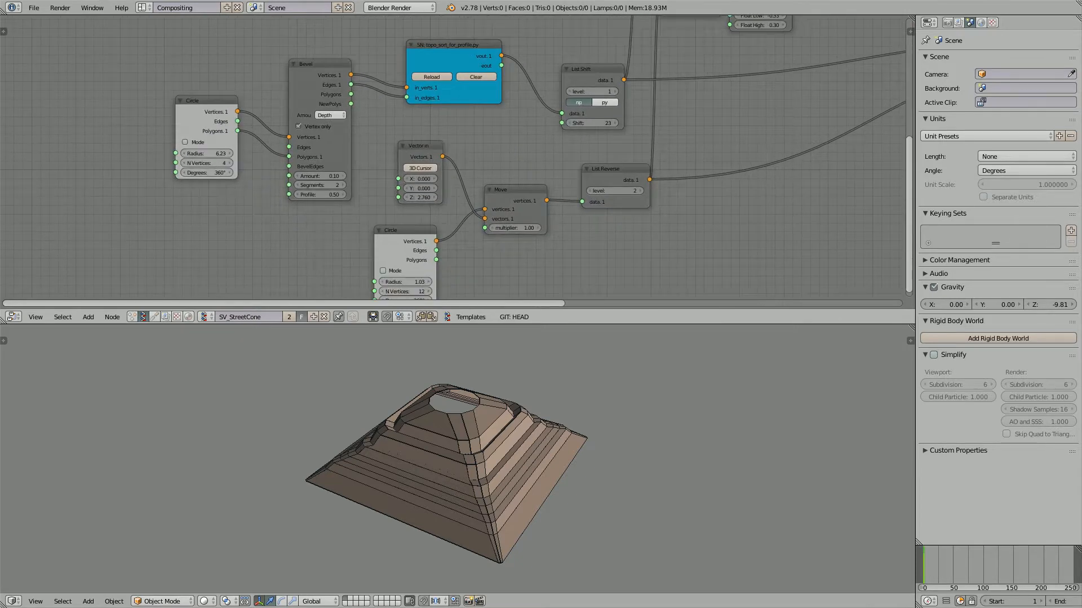
scroll(451, 198, down, 2)
middle_drag(451, 197, 398, 188)
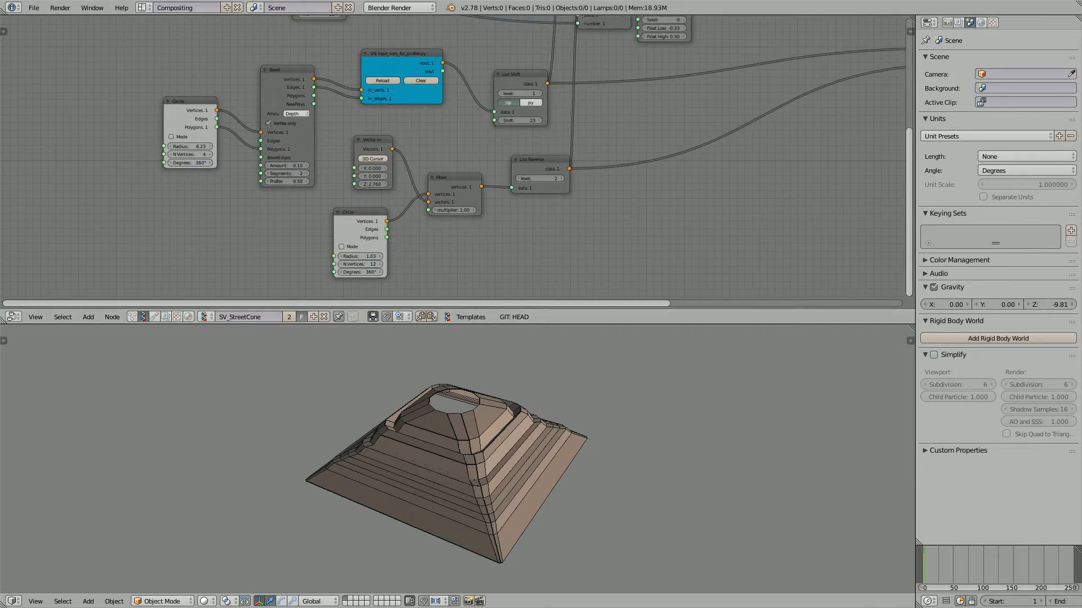
Make the node editor area slightly taller and place the 12-vertex Circle node below the 4-vertex Circle node.
drag(394, 324, 394, 353)
drag(365, 228, 210, 238)
scroll(210, 238, up, 2)
middle_drag(201, 226, 210, 225)
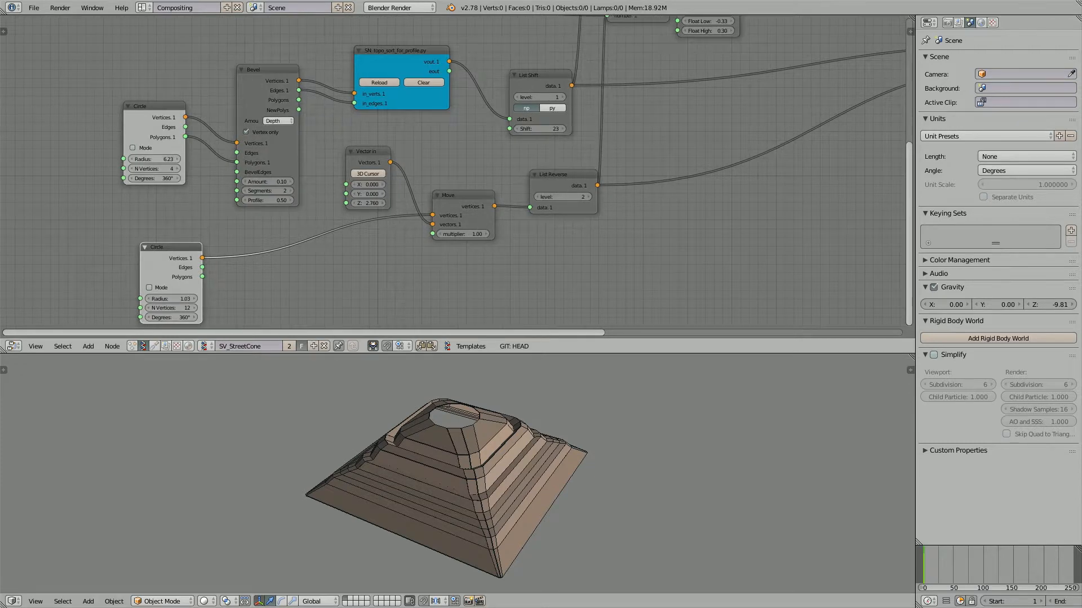
Set the 4-vertex Circle's radius to 6.38 and the 12-vertex Circle's radius to 1.51.
mouse_move(155, 159)
mouse_down()
mouse_move(231, 159)
mouse_move(138, 159)
mouse_move(162, 159)
mouse_up()
middle_drag(395, 439, 420, 507)
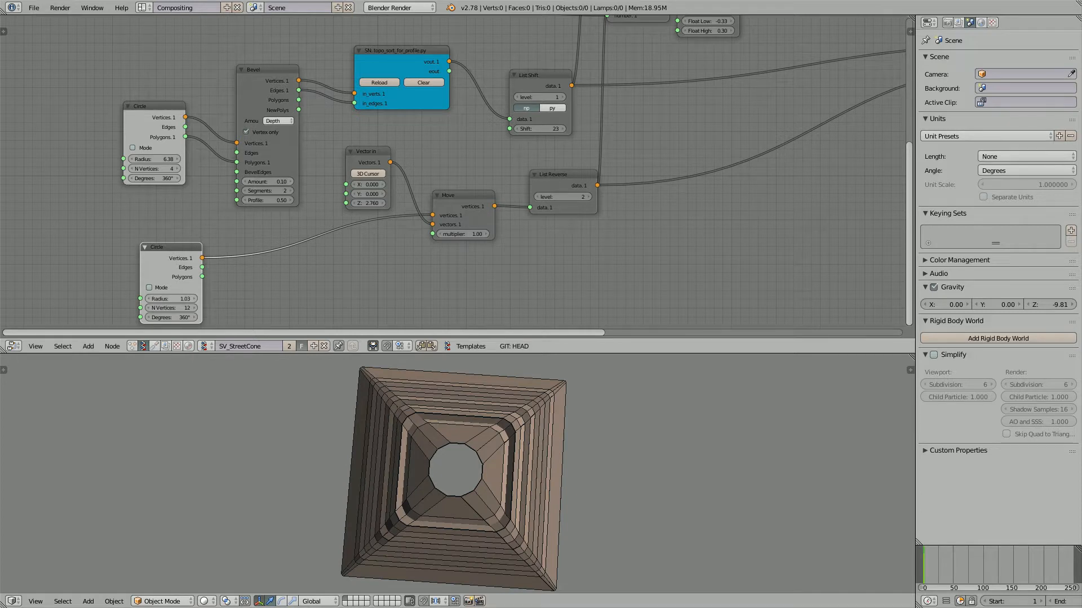
mouse_move(172, 299)
mouse_down()
mouse_move(220, 300)
mouse_move(189, 299)
mouse_up()
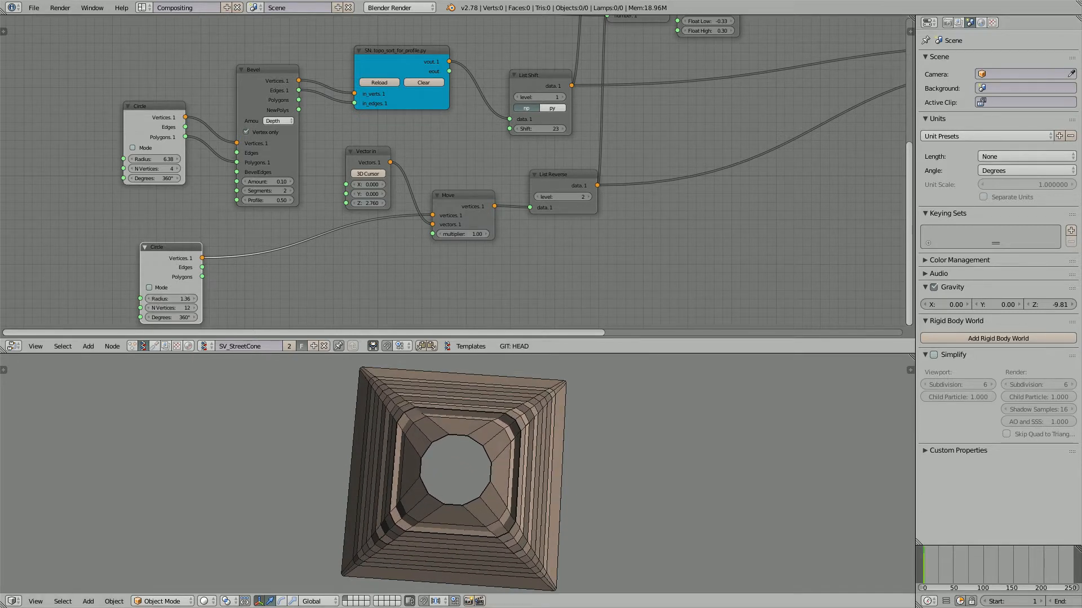
middle_drag(417, 479, 423, 422)
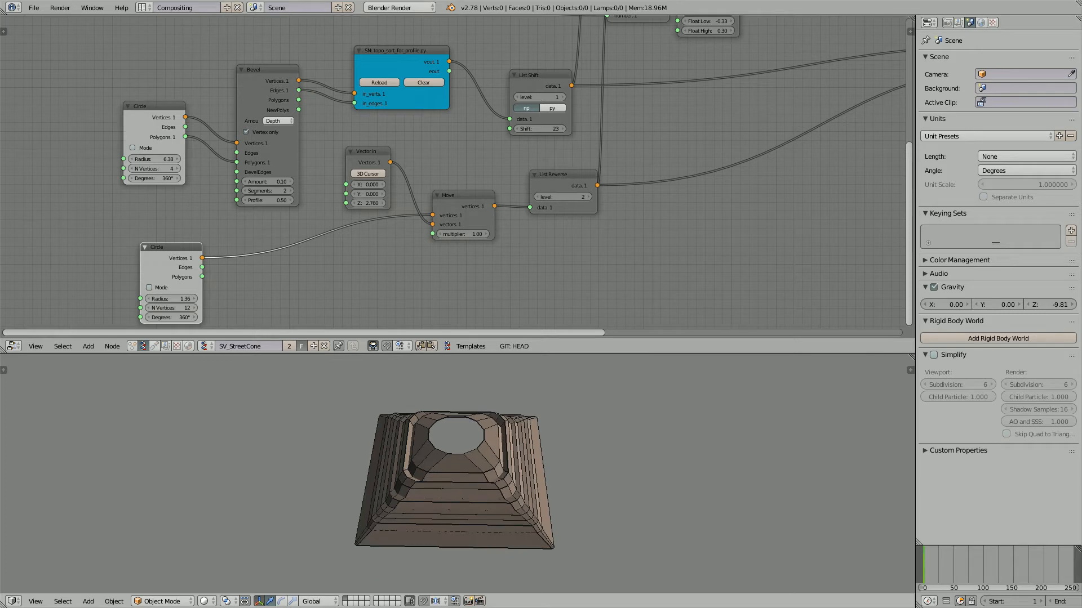
scroll(422, 423, up, 1)
mouse_move(172, 299)
mouse_down()
mouse_move(190, 299)
mouse_move(152, 299)
mouse_move(176, 299)
mouse_up()
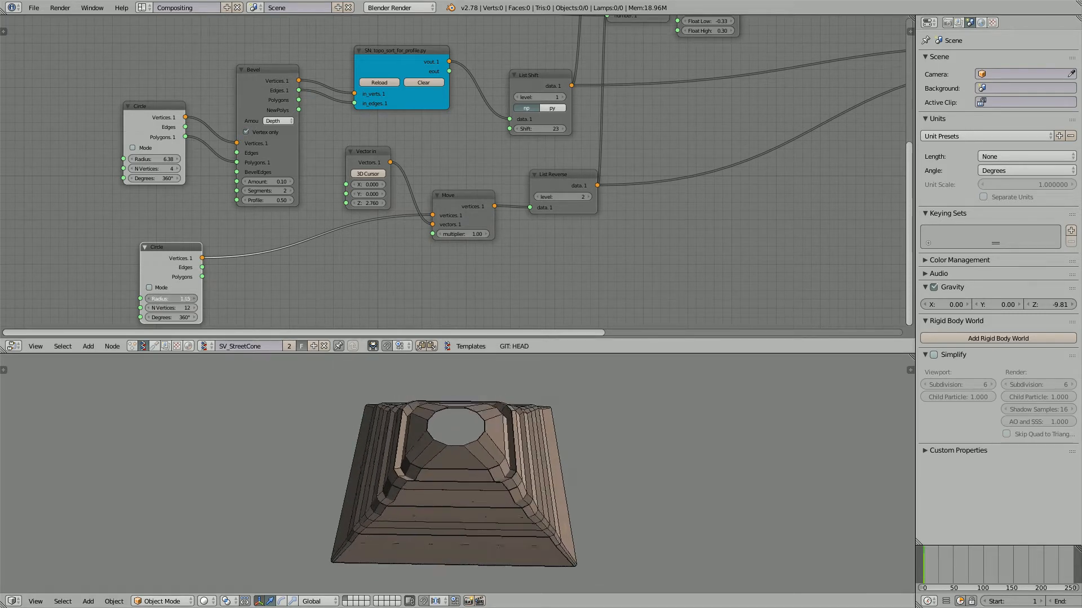
middle_drag(434, 450, 438, 458)
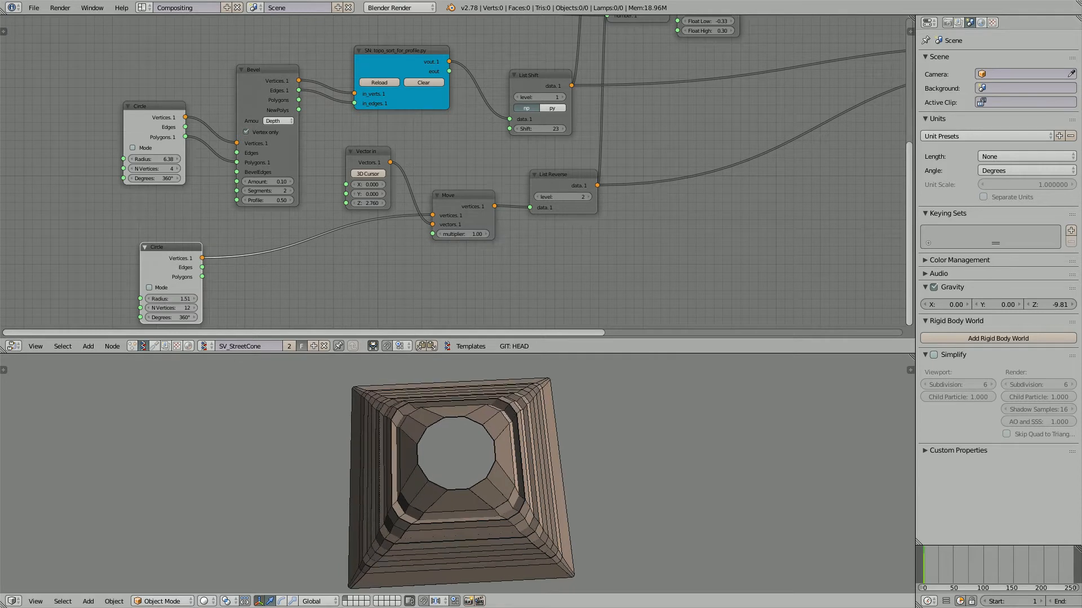
Set the 12-vertex Circle's radius to 1.42 and the 4-vertex Circle's radius to 6.14.
drag(173, 300, 170, 299)
drag(155, 160, 150, 160)
middle_drag(440, 445, 431, 450)
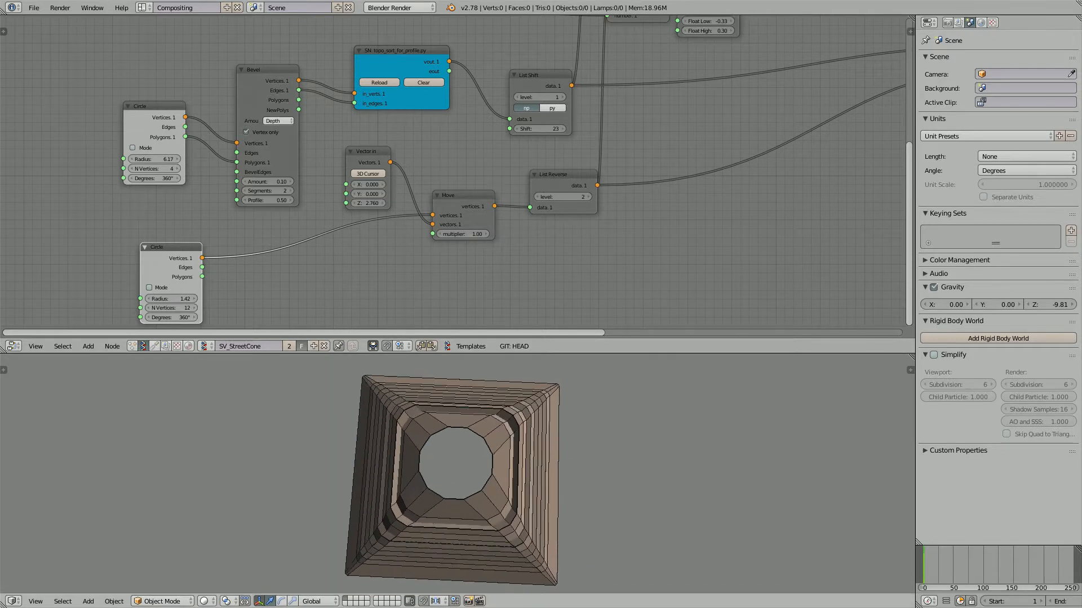
drag(149, 159, 148, 160)
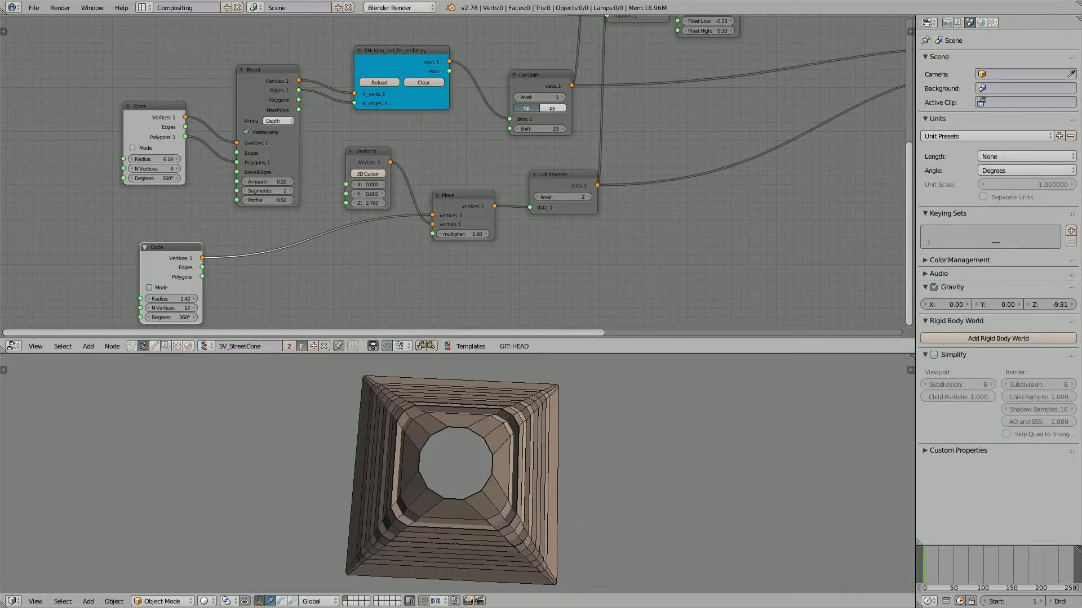
Set the Bevel node's amount to 0.55 to round the cone's corners.
mouse_move(267, 181)
mouse_down()
mouse_move(308, 181)
mouse_move(274, 182)
mouse_up()
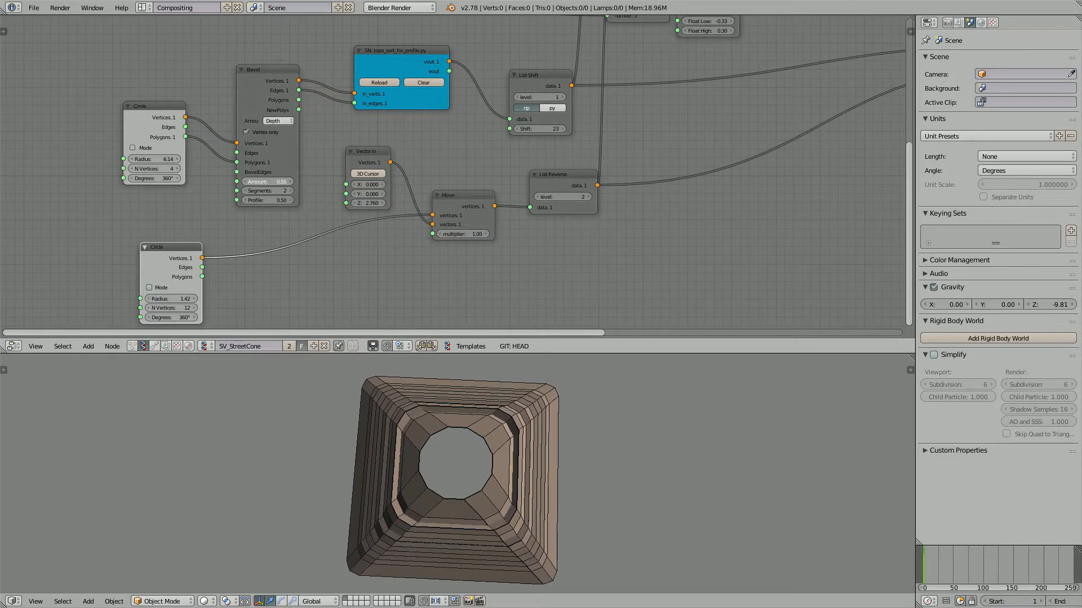
middle_drag(339, 450, 347, 446)
Spread out the Vector Lerp node and the List Split and List Repeater nodes that feed its factor and Vertices A inputs.
middle_drag(614, 181, 453, 184)
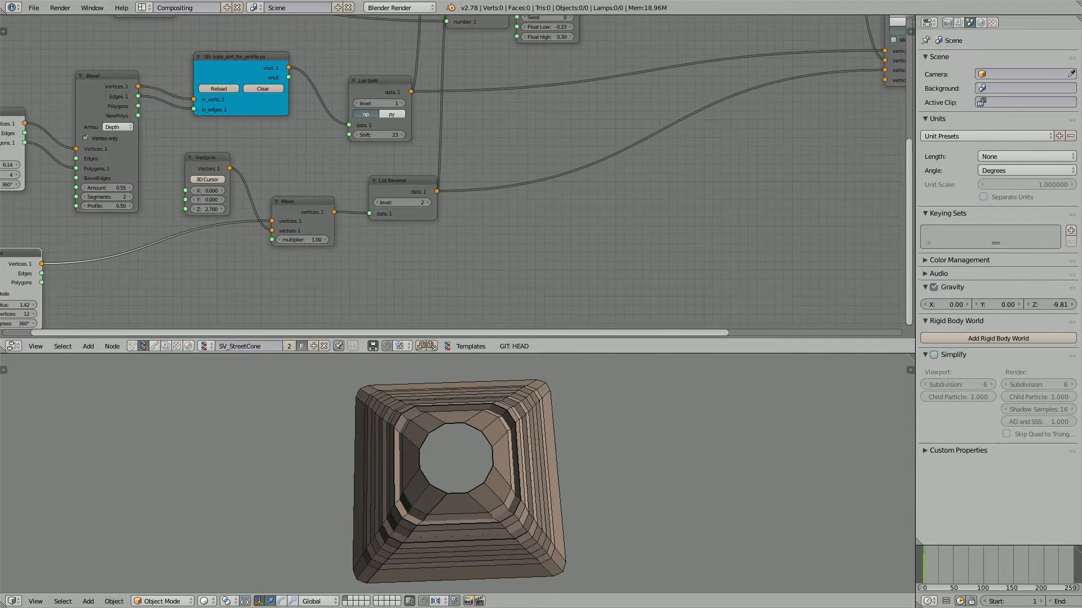
scroll(453, 184, down, 1)
middle_drag(527, 76, 374, 300)
scroll(375, 301, up, 1)
scroll(453, 174, up, 1)
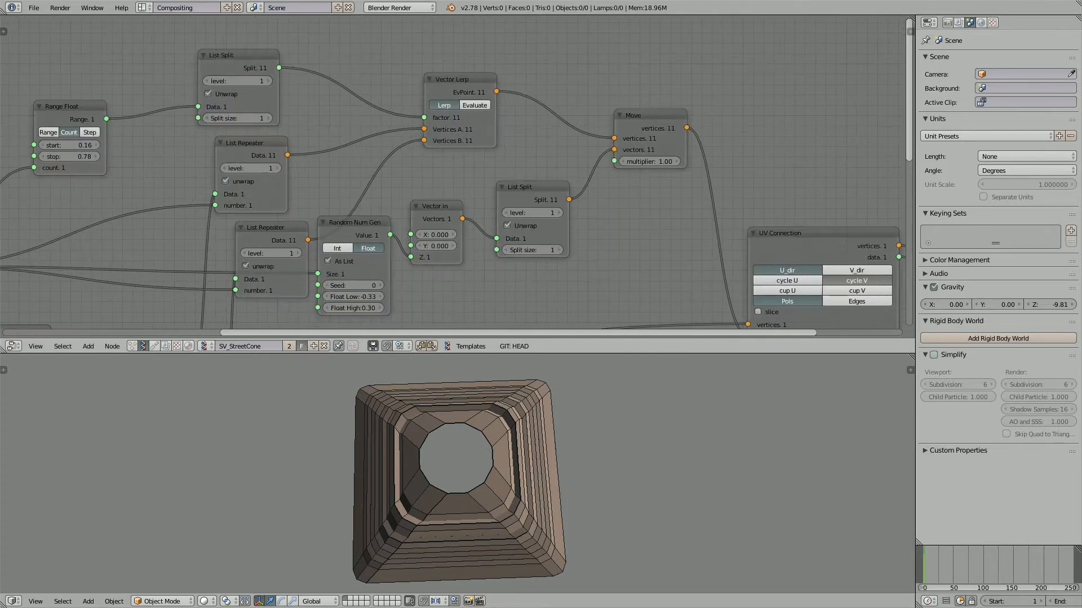
drag(450, 79, 441, 70)
drag(231, 56, 253, 29)
drag(248, 143, 254, 121)
middle_drag(255, 121, 335, 171)
scroll(335, 171, up, 1)
drag(337, 71, 334, 61)
drag(338, 171, 339, 162)
middle_drag(339, 162, 372, 156)
scroll(453, 172, down, 1)
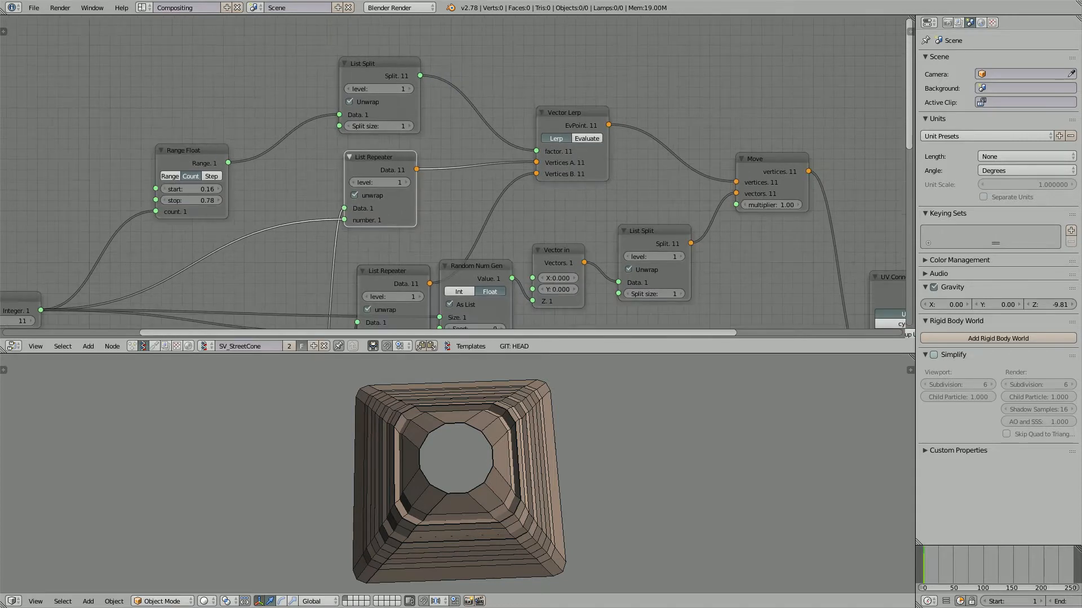
Move the Range Float node up and set its start to 0.31 and stop to 0.63.
scroll(454, 173, down, 1)
middle_drag(453, 172, 408, 178)
scroll(408, 177, up, 1)
drag(136, 156, 158, 121)
mouse_move(164, 172)
mouse_down()
mouse_move(185, 171)
mouse_move(153, 171)
mouse_move(171, 160)
mouse_up()
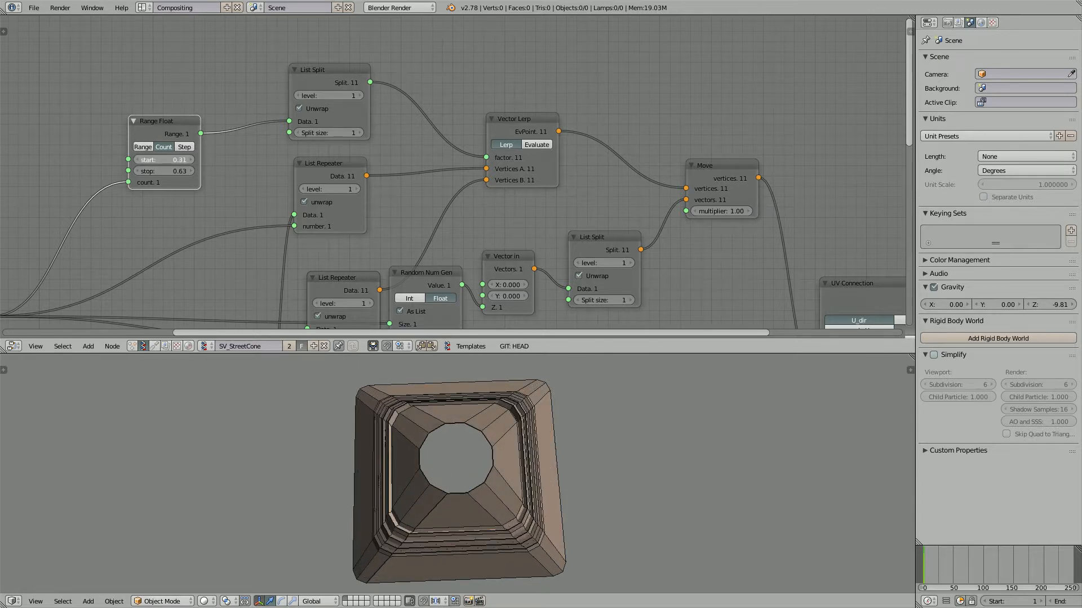
middle_drag(484, 479, 493, 437)
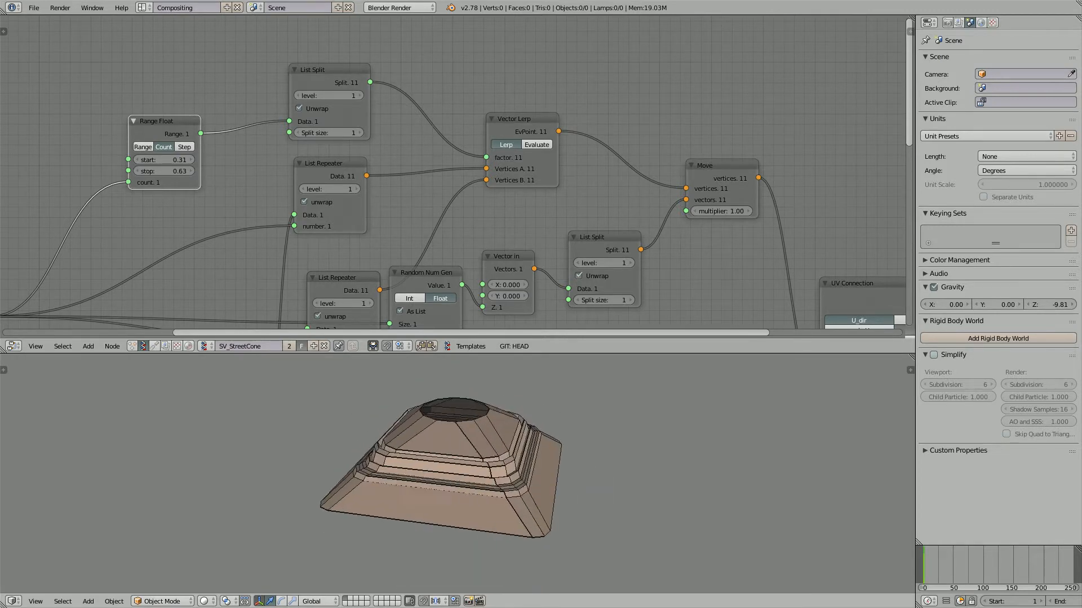
middle_drag(484, 270, 452, 173)
scroll(453, 225, down, 1)
middle_drag(479, 417, 419, 406)
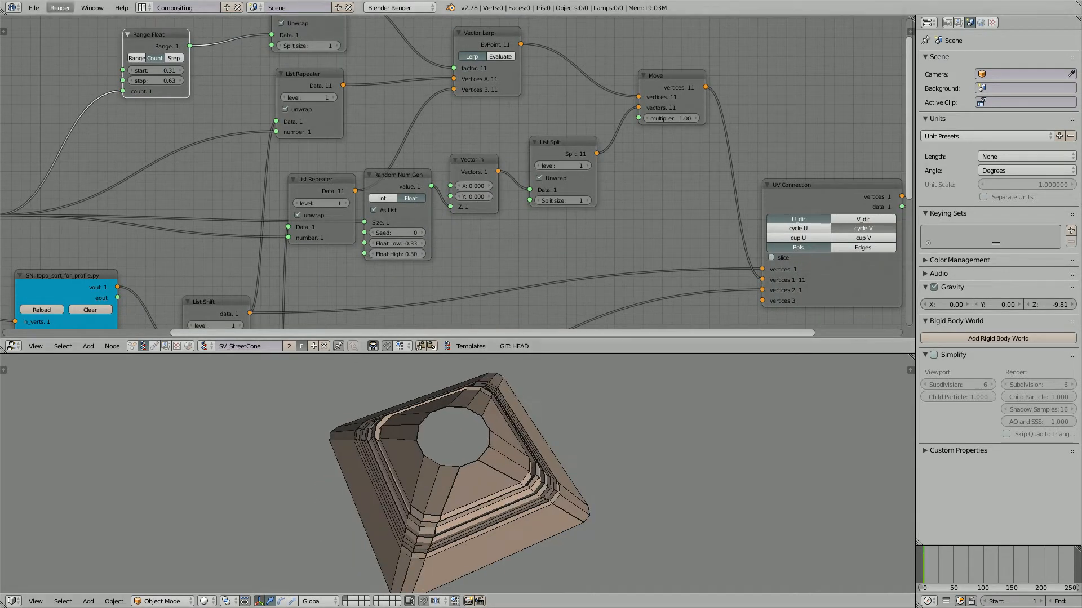
Turn off fullscreen window mode and switch to a new Blender session with the default scene.
click(34, 8)
click(38, 21)
click(40, 29)
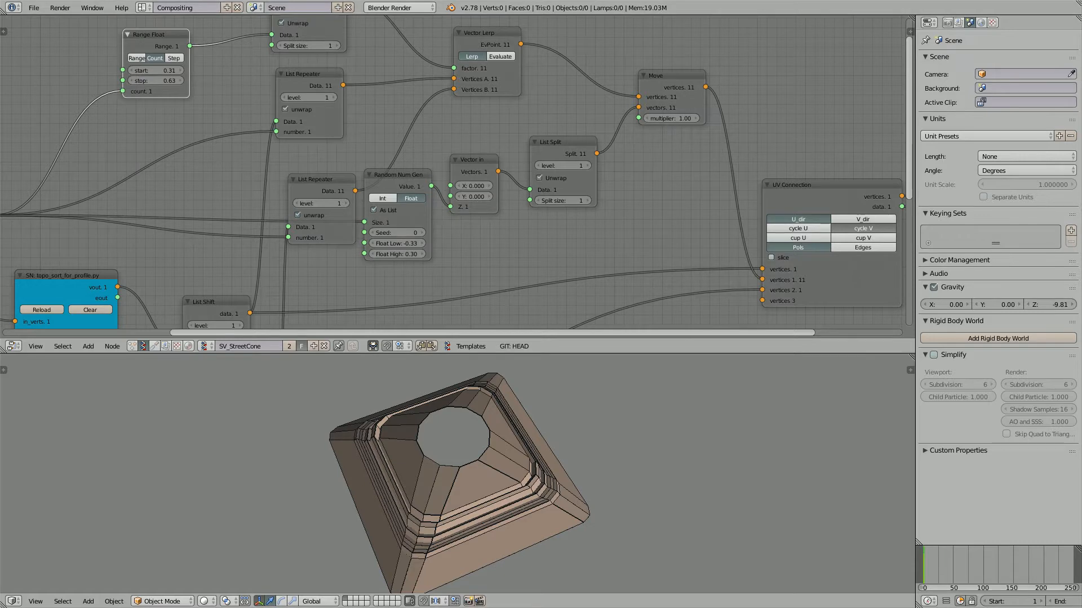
click(92, 8)
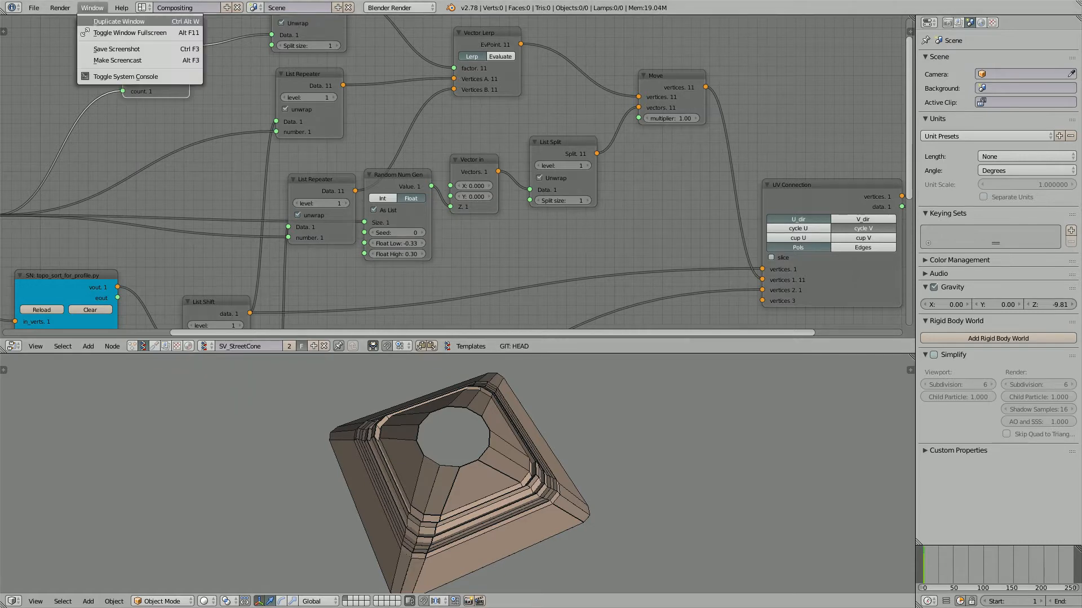
click(112, 33)
drag(451, 6, 0, 73)
Delete all default objects from the new scene.
middle_drag(484, 315, 470, 268)
scroll(442, 307, down, 3)
key(a)
key(x)
click(492, 259)
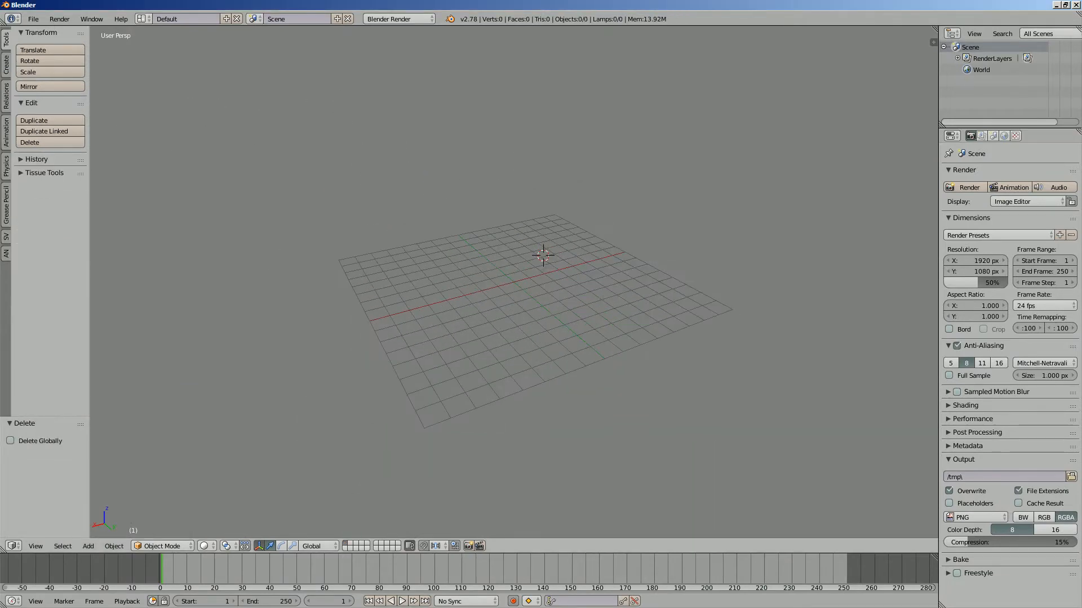
Switch to the Compositing screen layout and create a new Sverchok node tree.
click(143, 19)
click(161, 57)
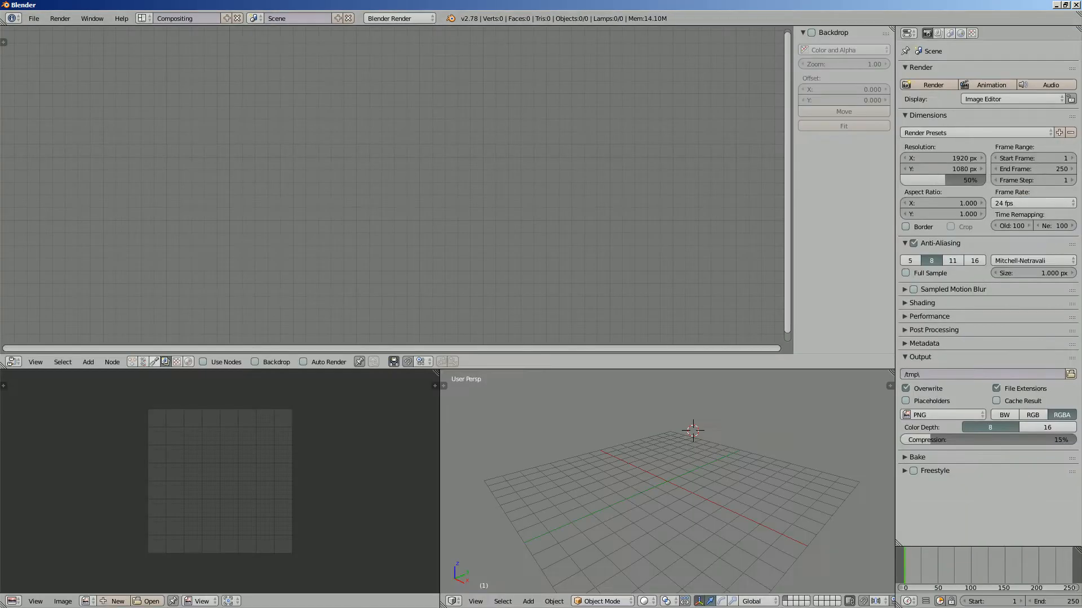
click(143, 362)
click(249, 363)
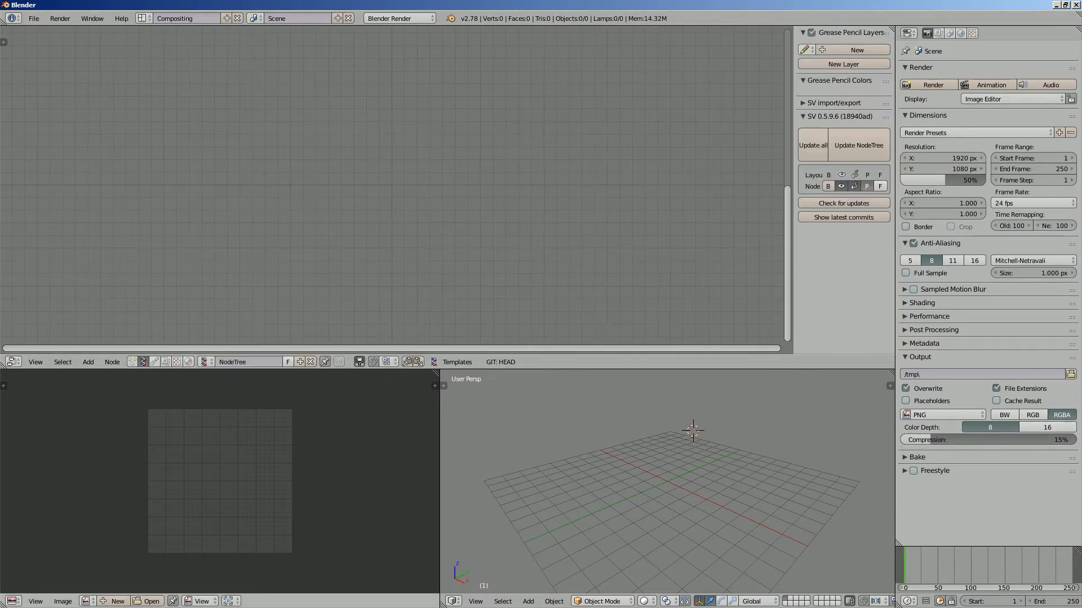
Join the image editor area into the 3D view so the view spans the full width.
drag(443, 605, 394, 591)
middle_drag(495, 496, 396, 497)
scroll(433, 497, down, 3)
Save the file in E:\ as sv_lerping_adv_001.blend.
key(ctrl+s)
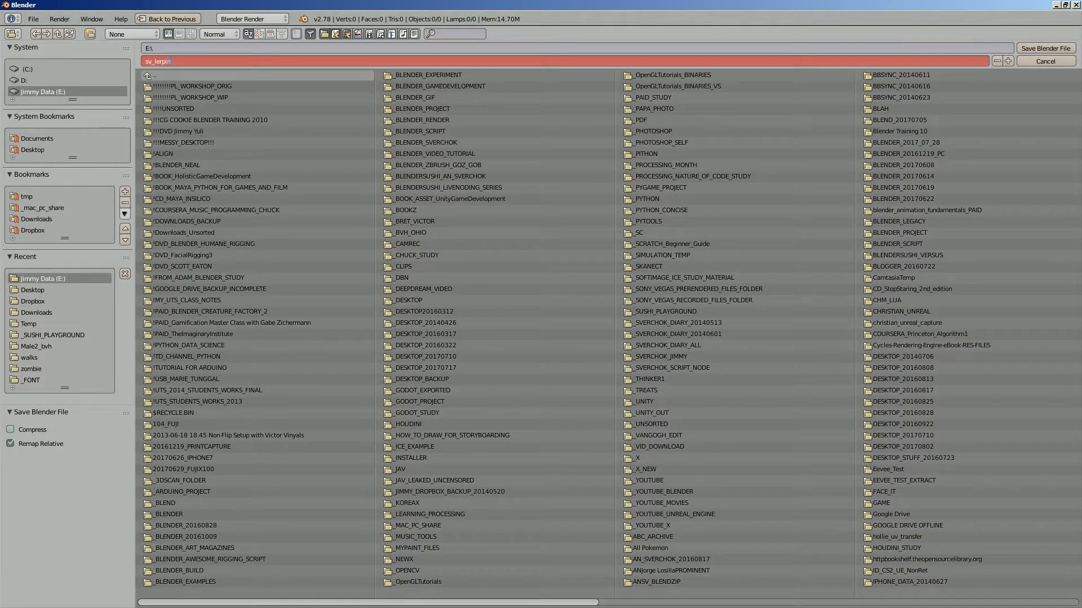
text(sv_lerping_adv_001)
key(Return)
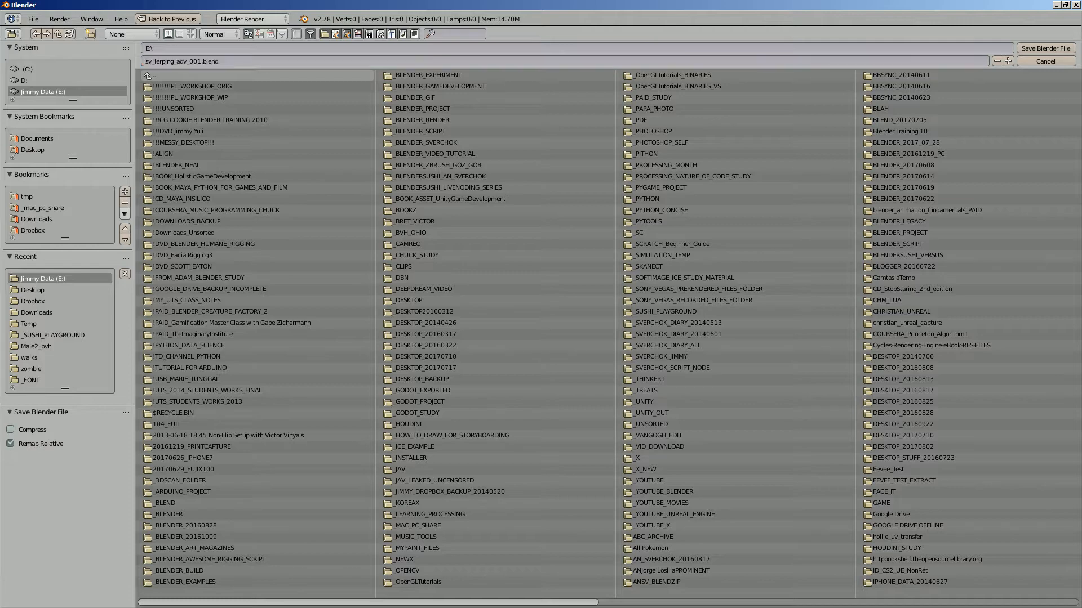
click(1045, 48)
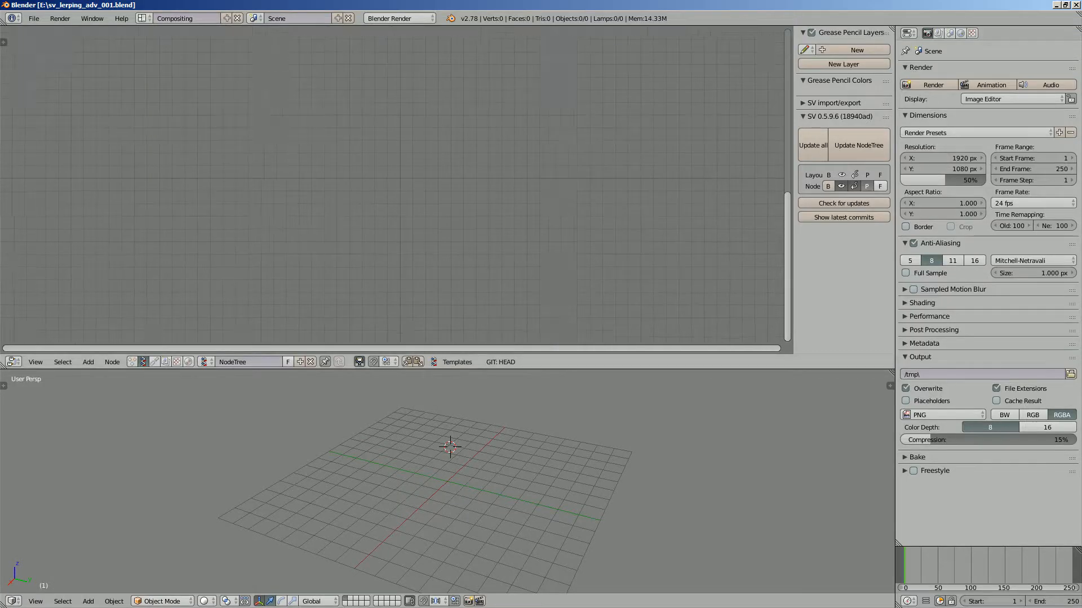
key(shift+a)
click(268, 182)
text(cir)
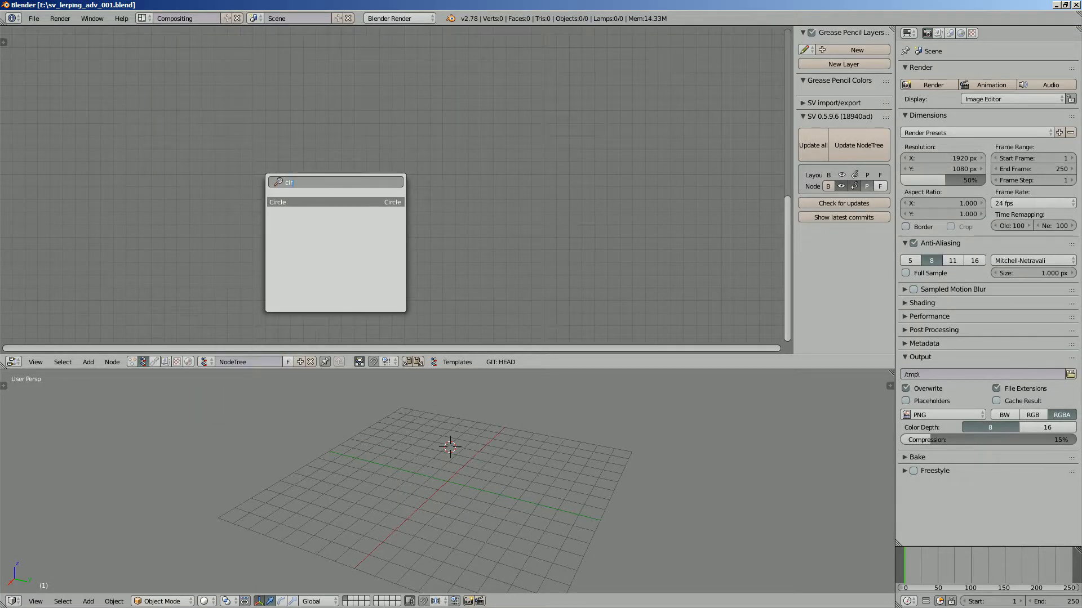
key(Return)
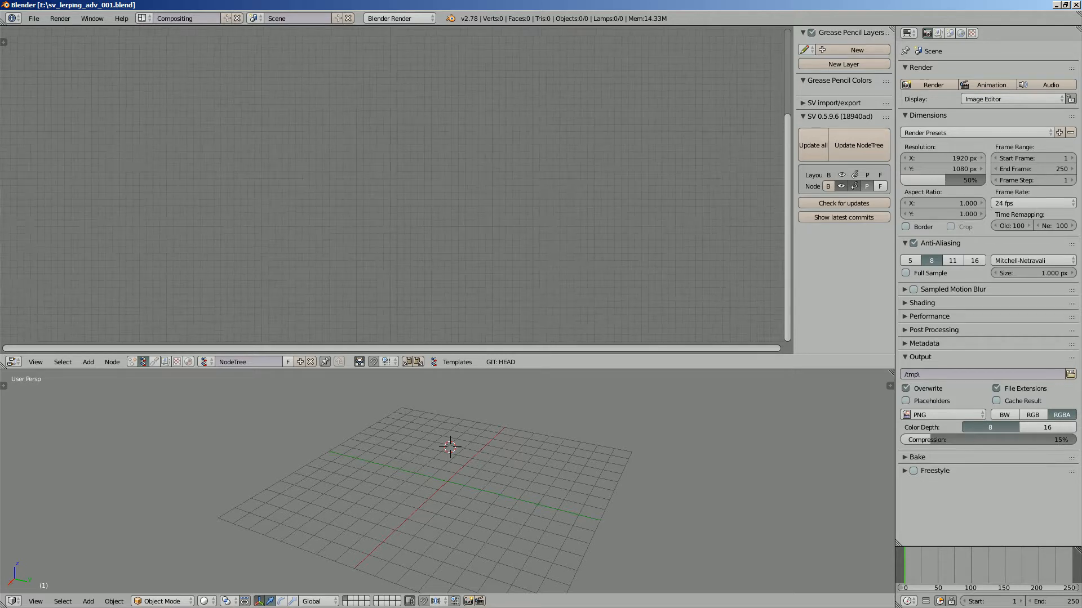
Add a Circle node to the node tree and place a duplicate of it directly below.
key(shift+a)
click(267, 182)
text(cir)
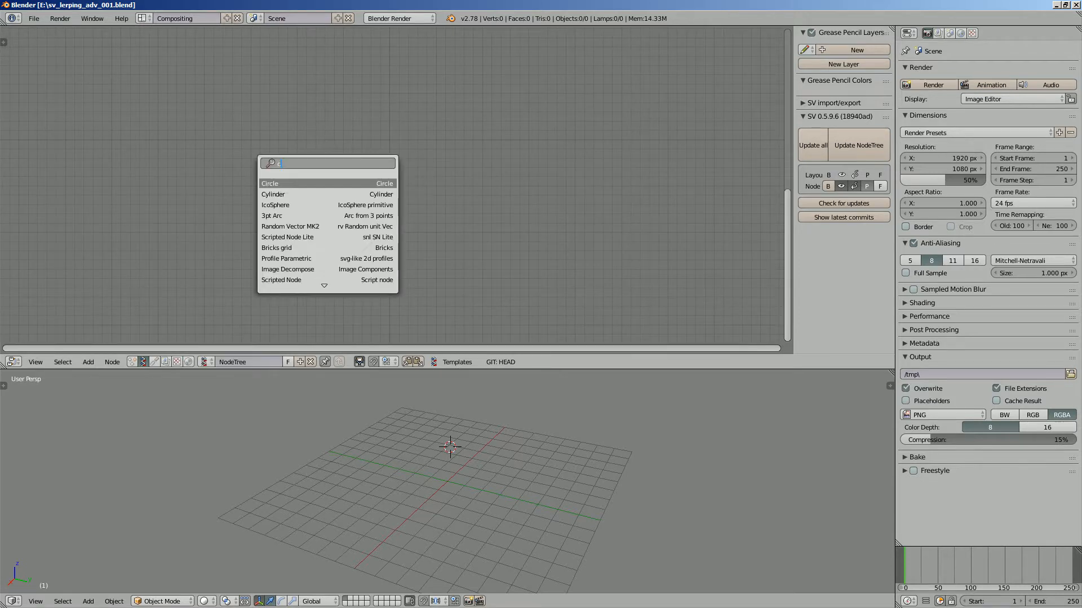
key(Return)
click(220, 122)
key(shift+d)
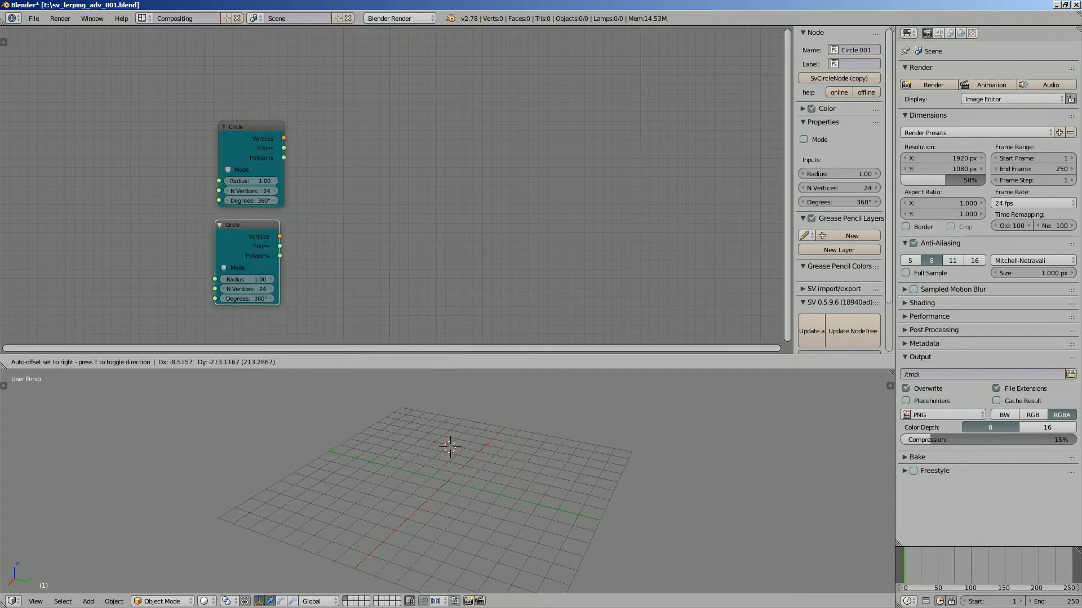
click(216, 222)
middle_drag(282, 209, 205, 209)
Add a Viewer Draw node beside the two Circle nodes, leaving space between them.
key(shift+a)
click(337, 174)
text(viewer)
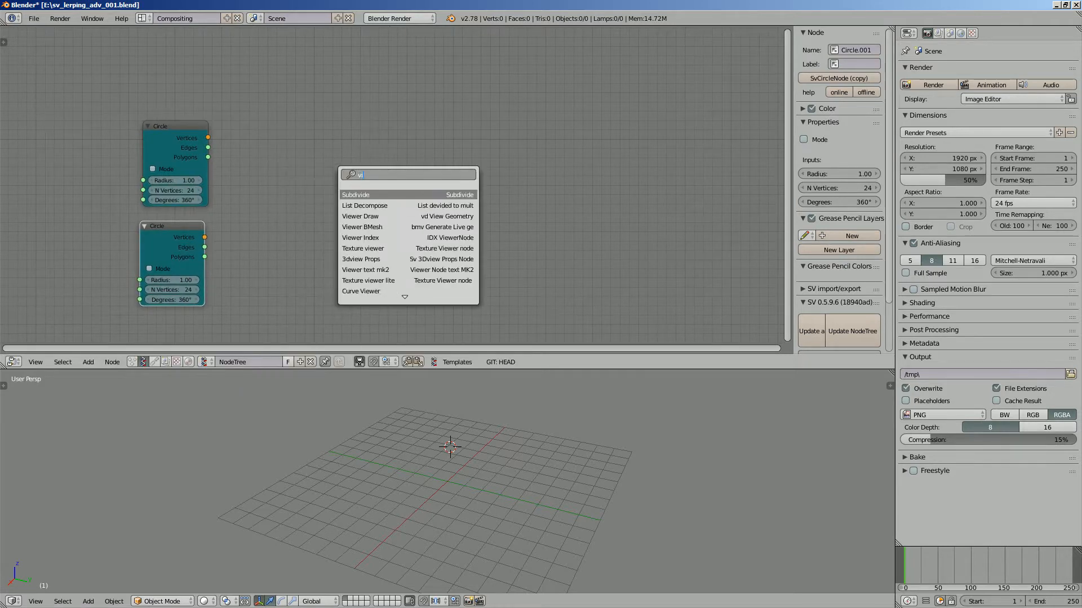
key(Return)
click(430, 144)
scroll(364, 213, up, 3)
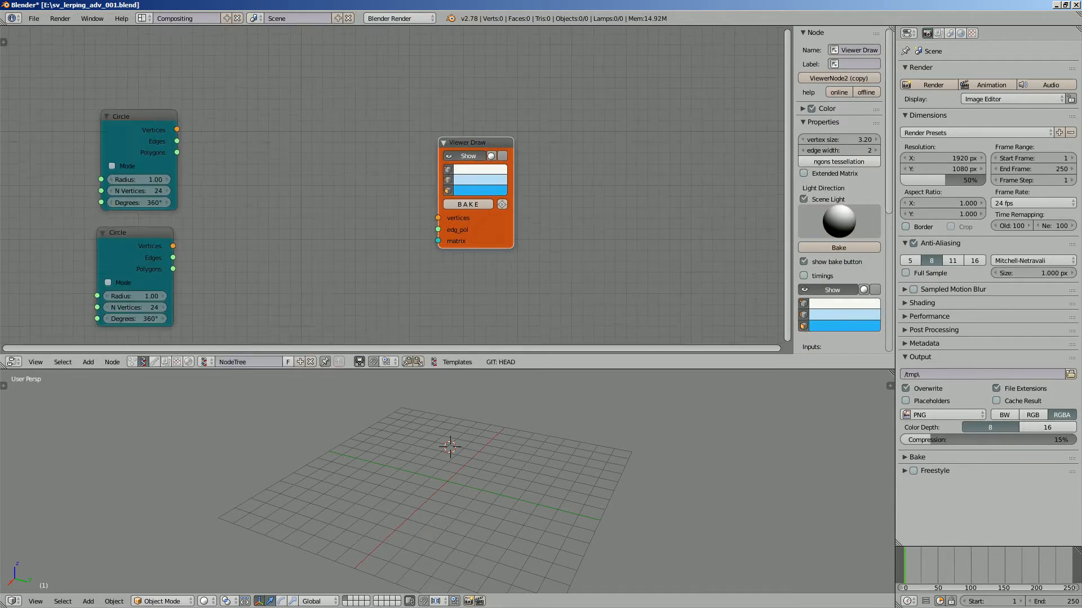
Connect the upper Circle's vertices and edges to the Viewer Draw node and set that circle's radius to 1.36.
drag(167, 118, 448, 213)
drag(479, 220, 507, 227)
mouse_move(507, 428)
middle_down()
mouse_move(473, 484)
mouse_move(465, 459)
middle_up()
scroll(464, 460, up, 3)
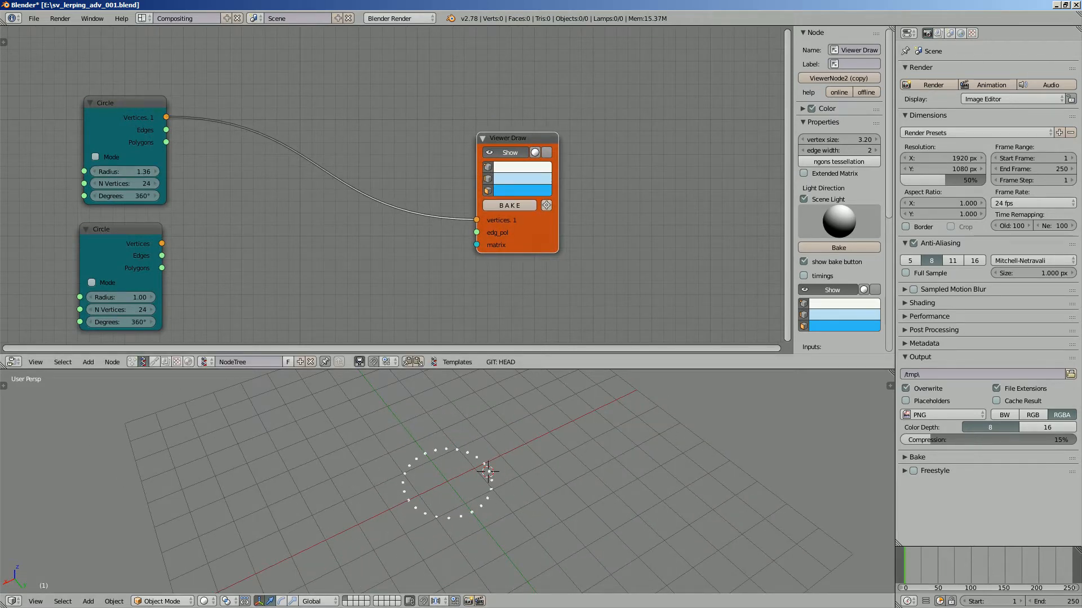
mouse_move(167, 142)
mouse_down()
mouse_move(467, 231)
mouse_move(550, 243)
mouse_up()
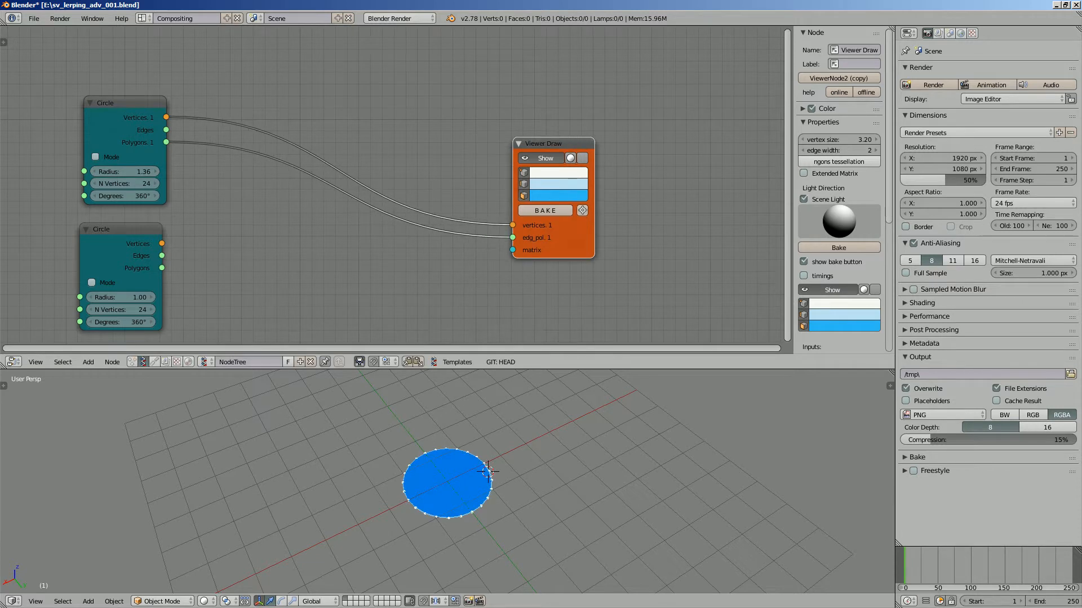
drag(166, 129, 243, 153)
drag(507, 237, 553, 256)
Add a Vector Interpolation mk3 node between the Circle nodes and the Viewer Draw node.
key(alt+space)
text(vector i)
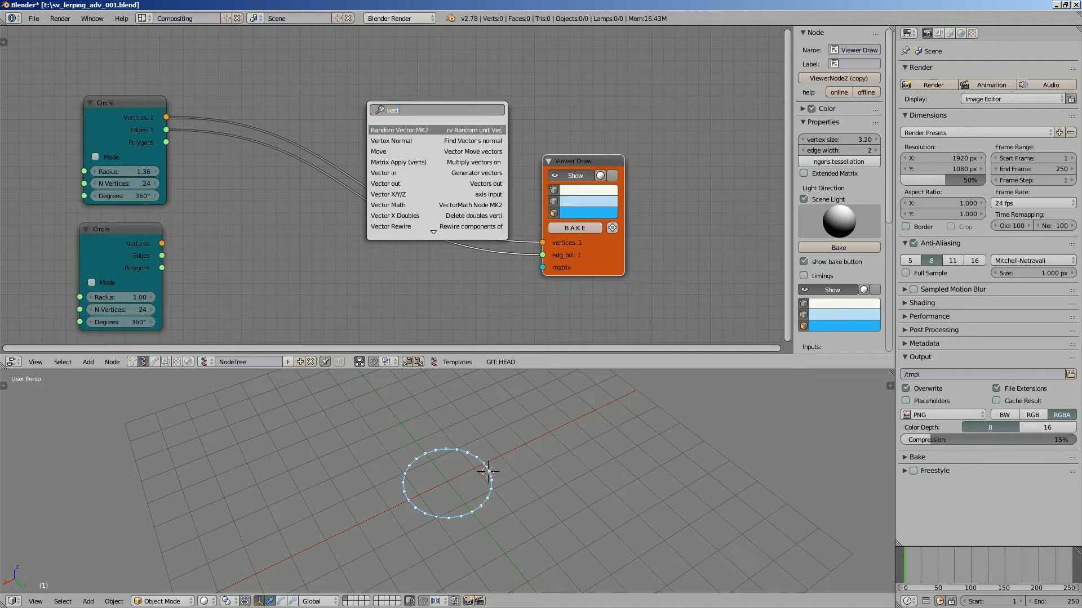
key(Down)
key(Down)
key(Down)
key(Down)
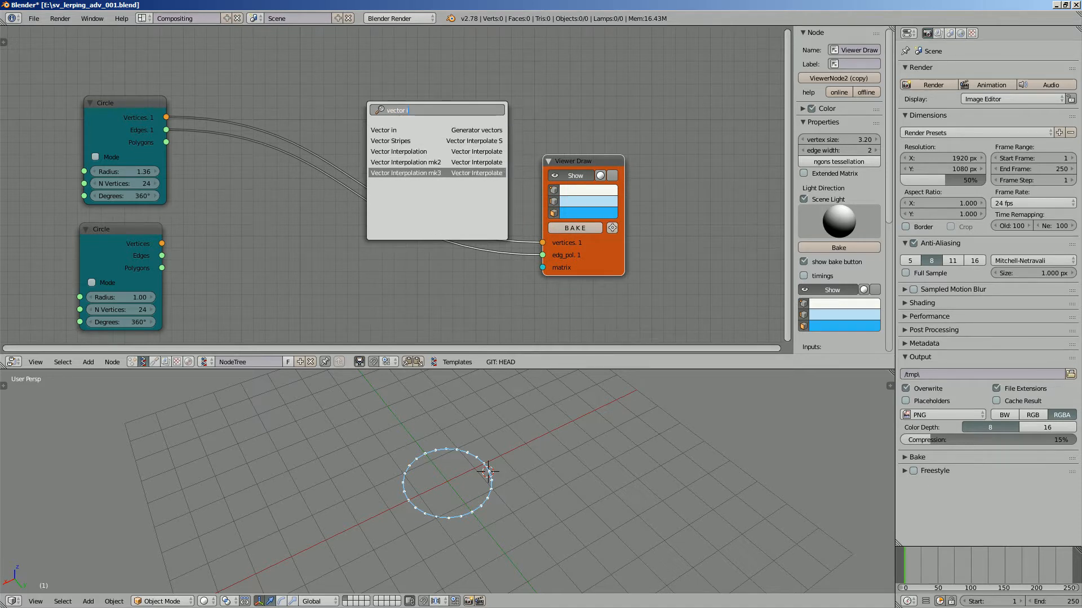
key(Return)
click(372, 64)
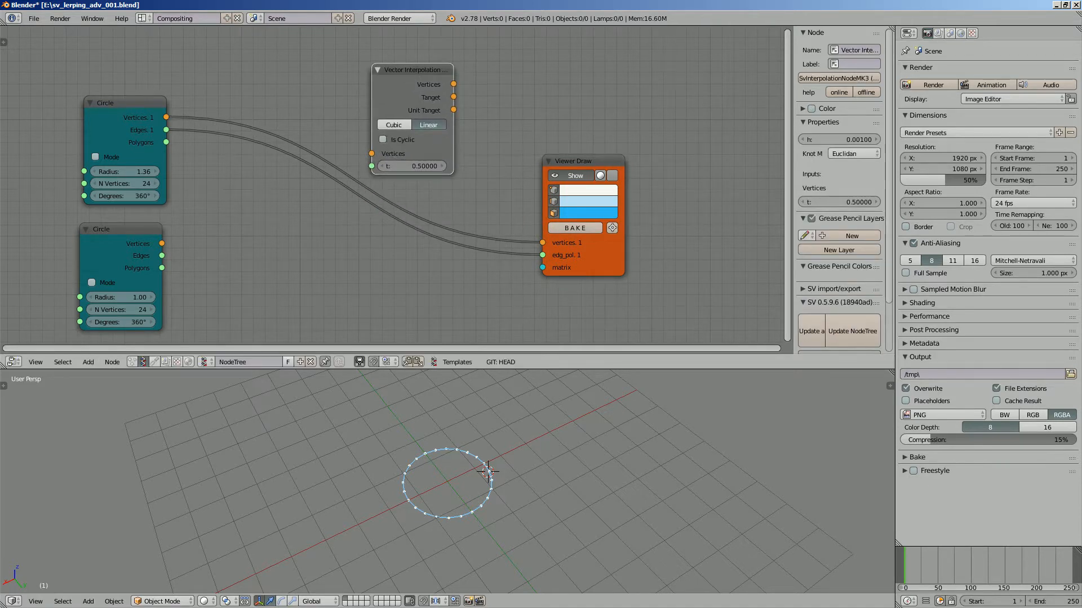
Route the upper Circle's vertices through Vector Interpolation into Viewer Draw and set the interpolation's t to 0.92.
drag(166, 117, 372, 153)
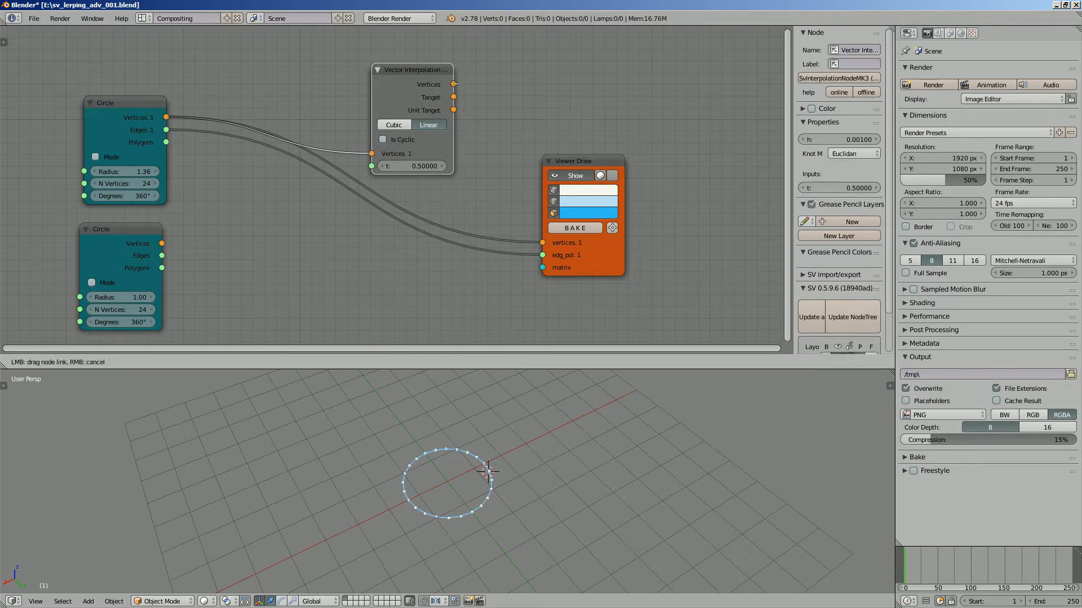
drag(541, 235, 541, 234)
drag(454, 84, 512, 162)
drag(542, 242, 543, 243)
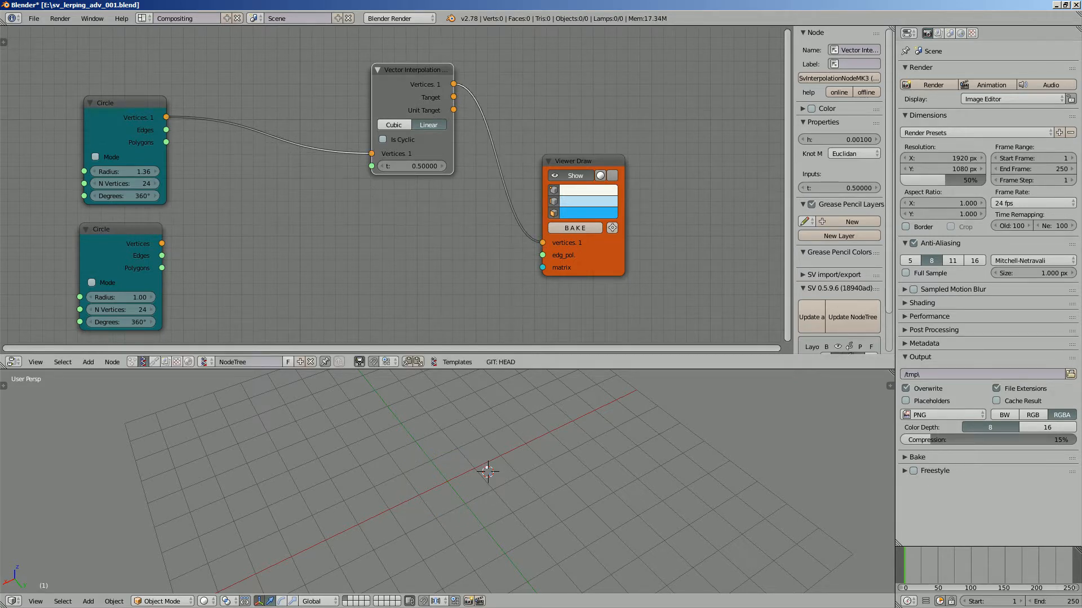
drag(414, 167, 416, 166)
middle_drag(451, 468, 412, 476)
middle_drag(269, 221, 291, 244)
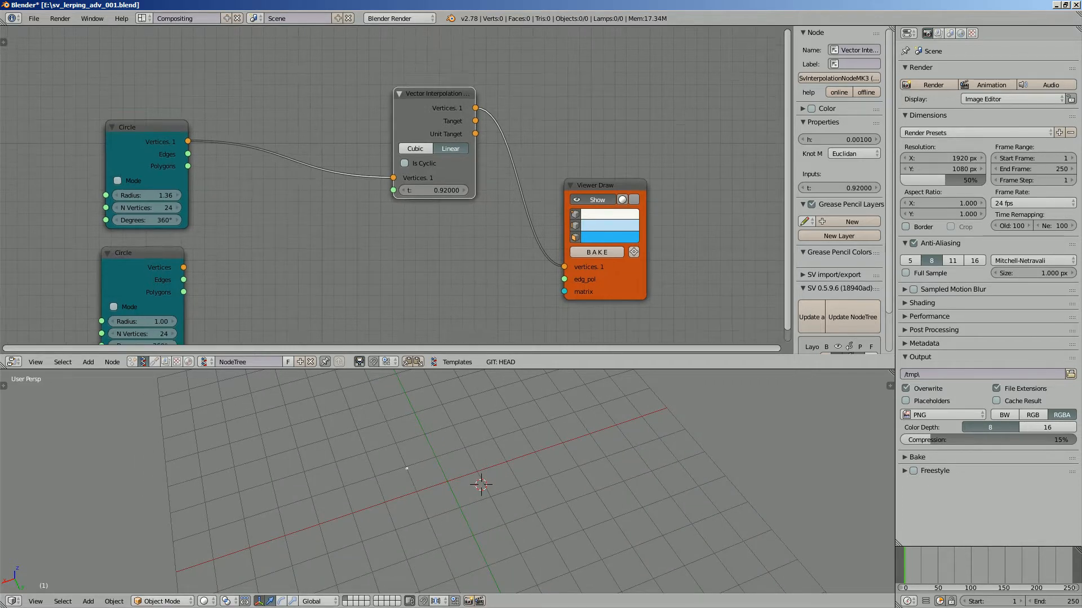
Add a Range Float node in Count mode and feed its range into the Vector Interpolation node's t.
key(ctrl+space)
text(range f)
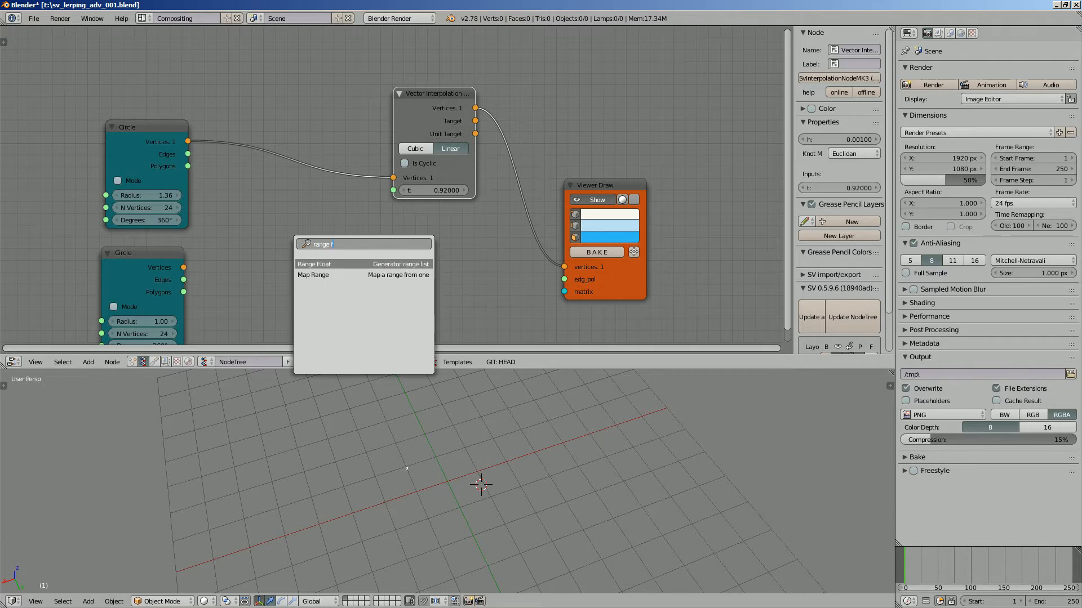
key(Return)
click(270, 205)
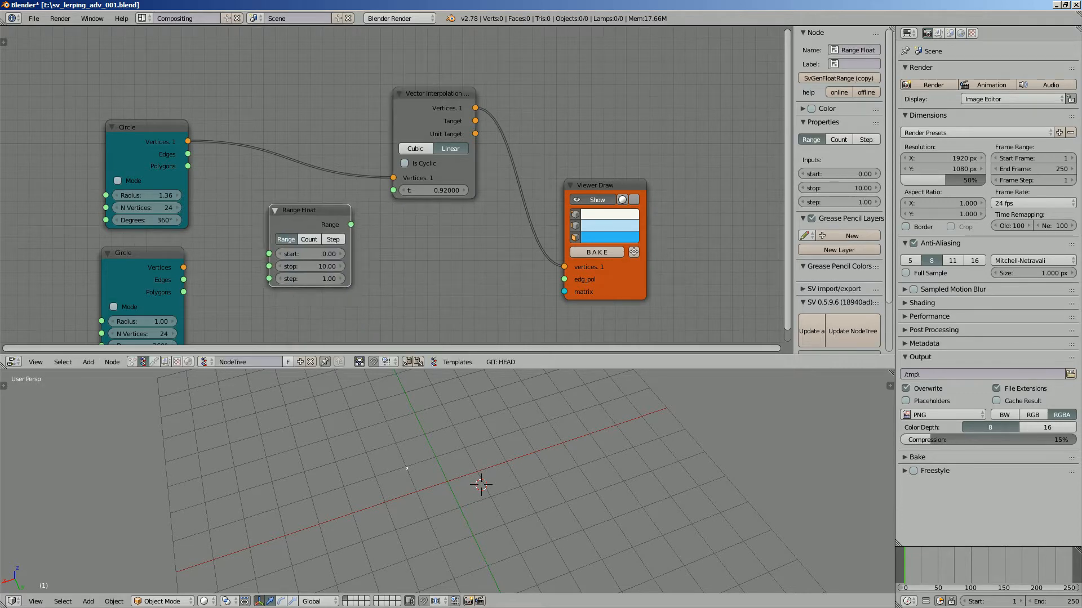
scroll(366, 186, up, 1)
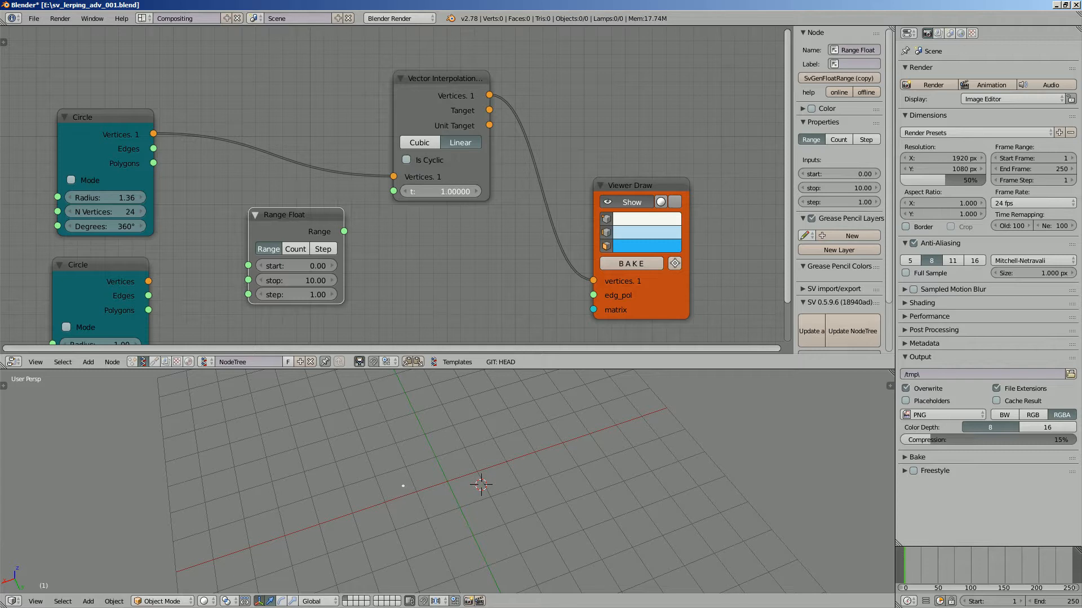
drag(294, 215, 393, 192)
click(282, 241)
Search the available nodes for "ste".
scroll(279, 262, up, 1)
middle_drag(413, 259, 400, 233)
key(shift+a)
click(400, 232)
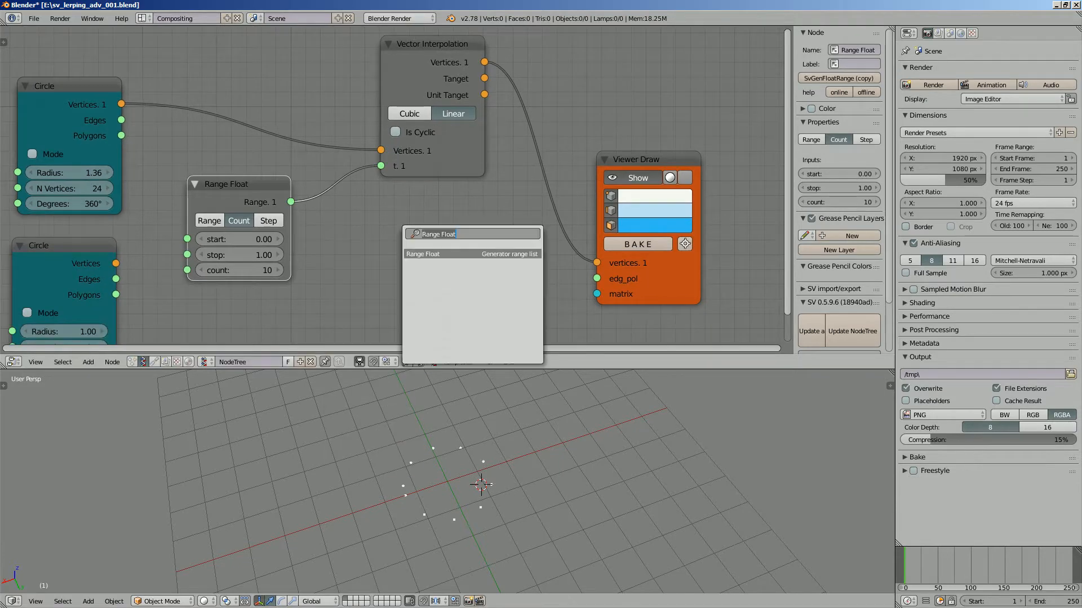
text(ste)
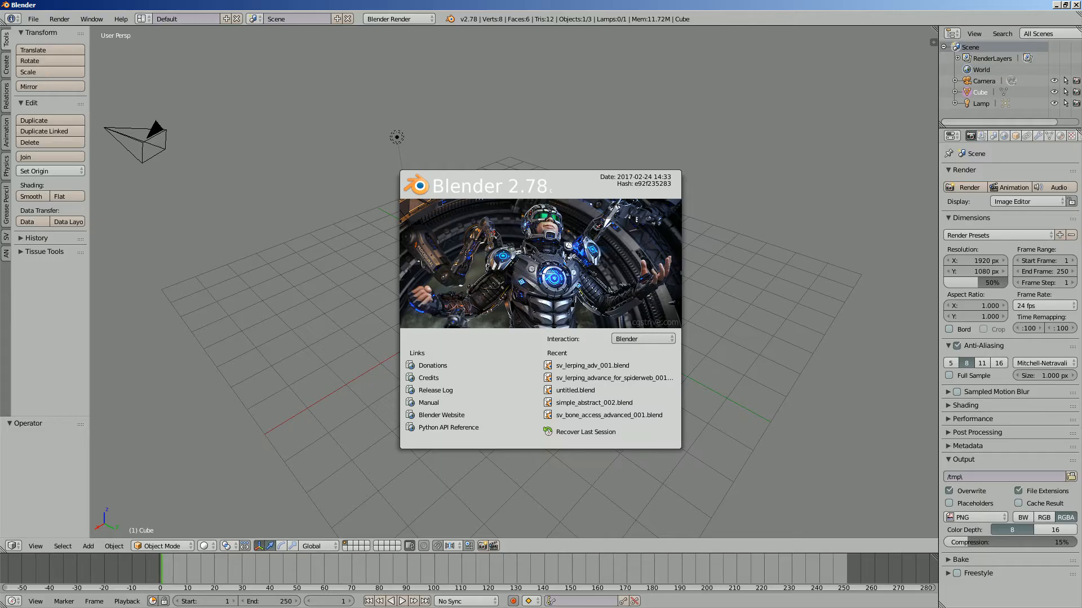
Dismiss the splash screen and reopen the recent file sv_lerping_adv_001.blend.
click(587, 232)
click(34, 19)
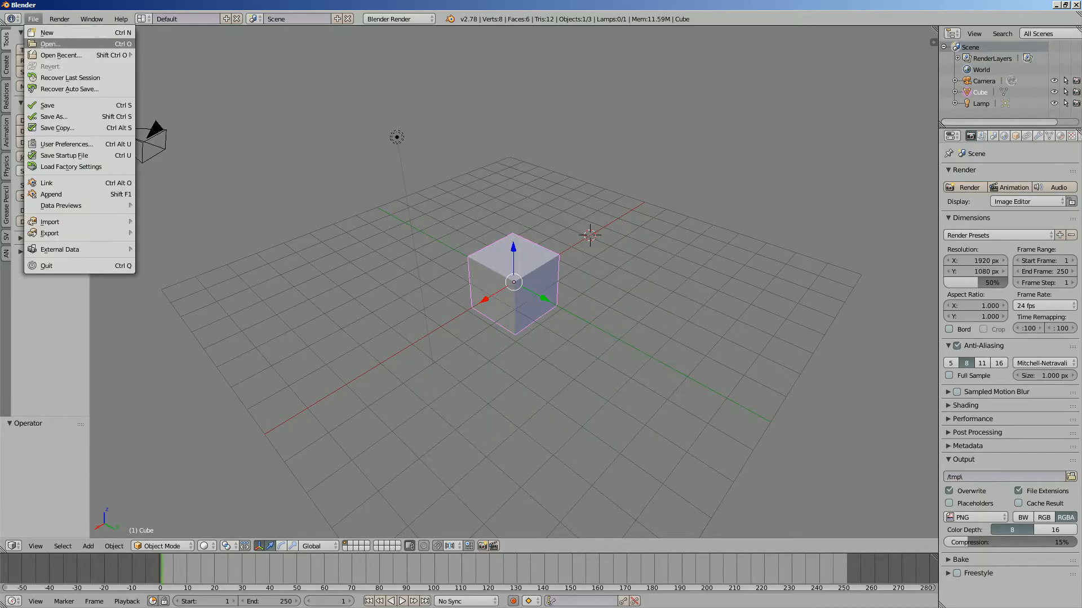
mouse_move(73, 55)
click(214, 55)
middle_drag(479, 471, 425, 483)
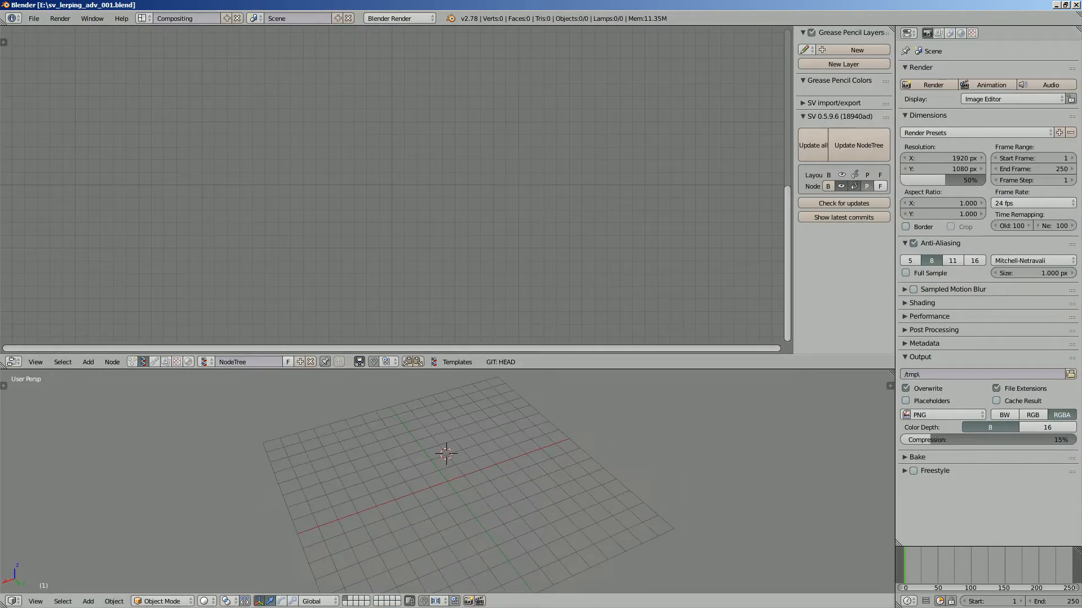
Add a Circle node and place a duplicate below it with a radius of 4.93.
key(alt+space)
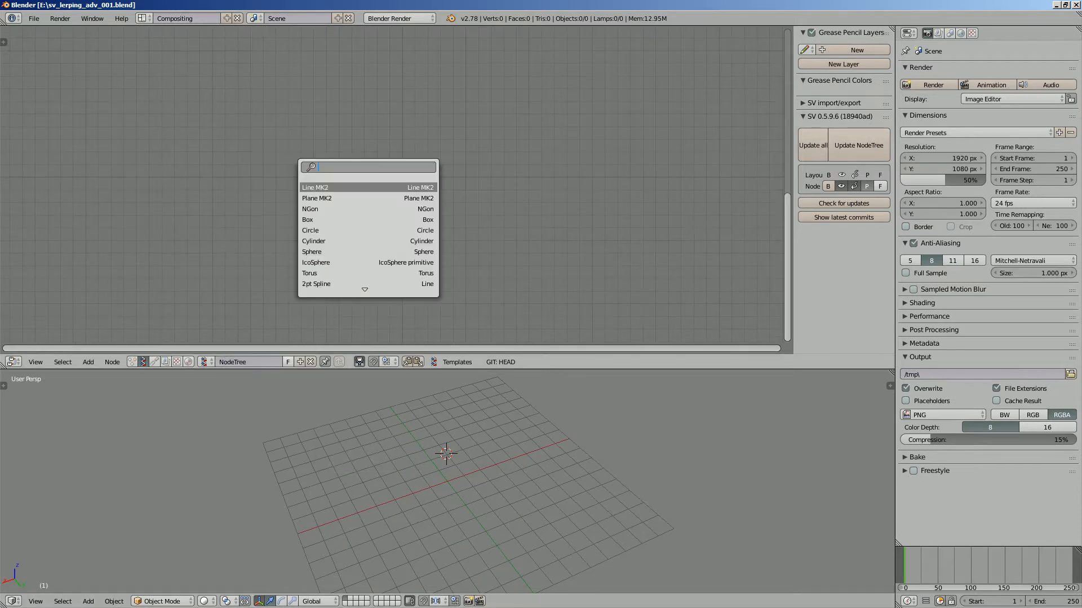
text(cir)
key(Return)
click(187, 87)
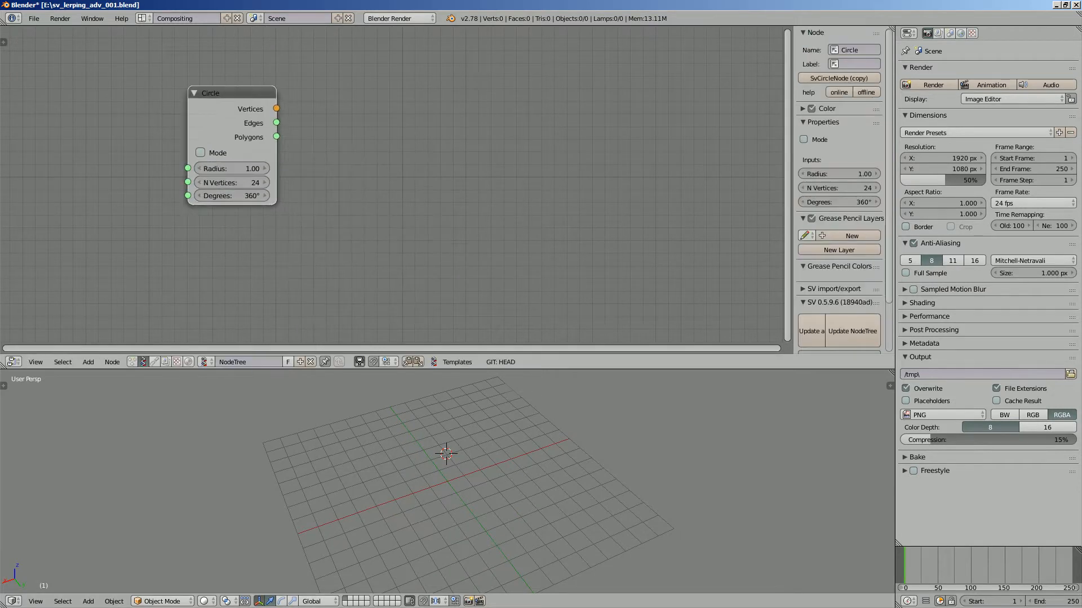
key(shift+d)
key(Return)
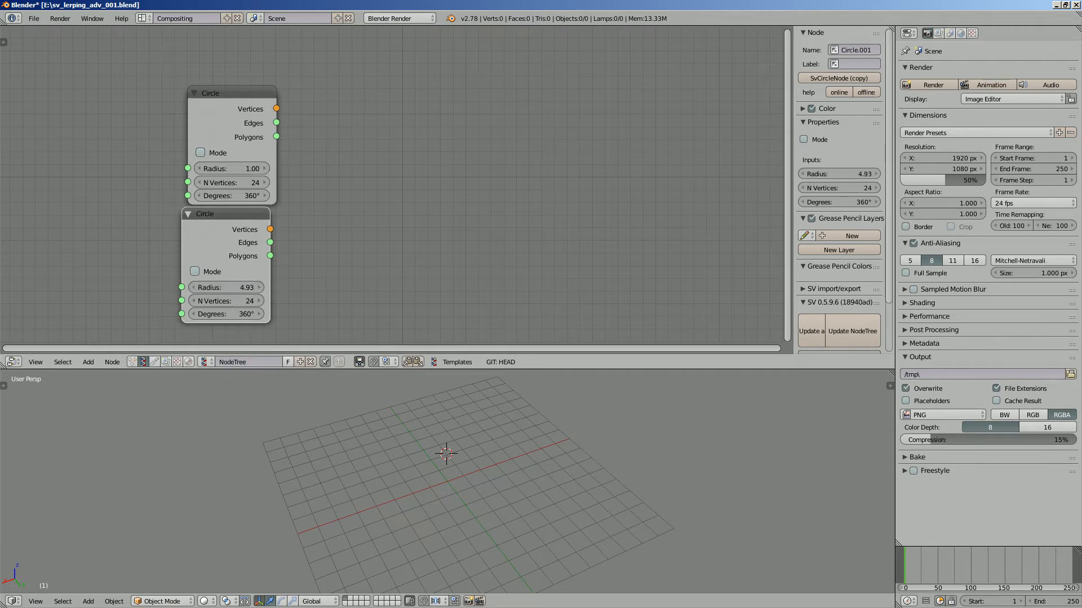
Add a Viewer Draw node well apart from the two Circle nodes and save the file.
key(alt+space)
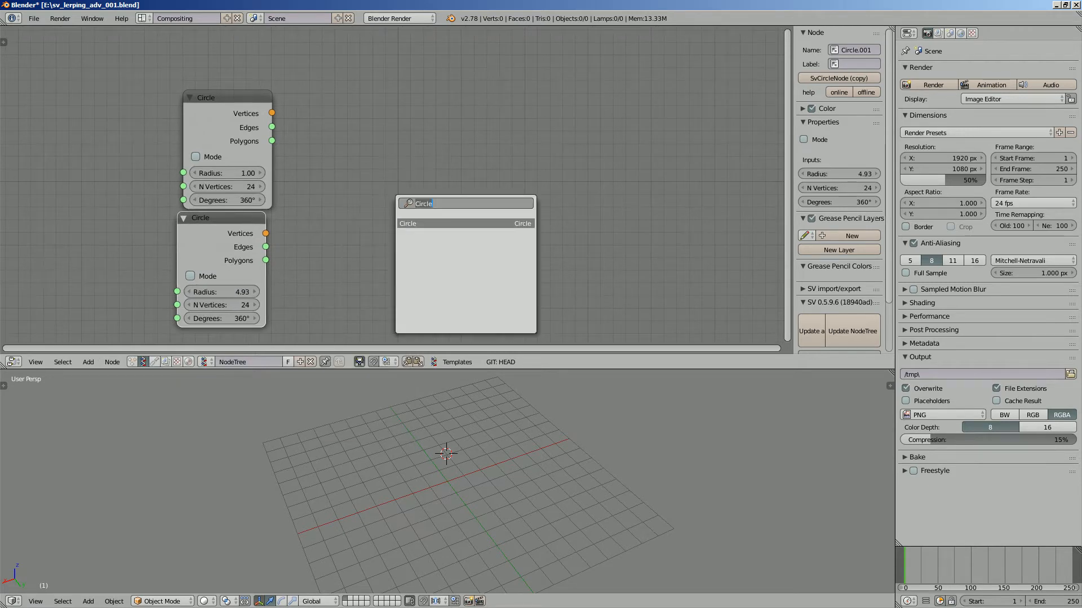
text(viewr)
key(BackSpace)
key(Return)
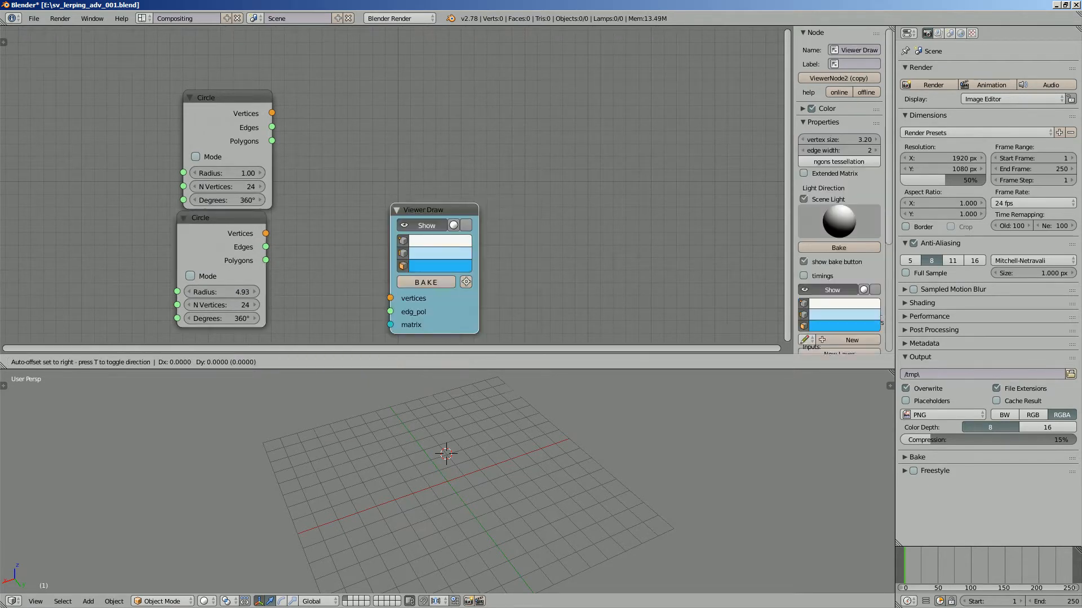
click(511, 119)
key(ctrl+s)
click(511, 119)
middle_drag(511, 118, 492, 118)
Add a Vector Interpolation mk3 node between the Circle nodes and Viewer Draw, and save the file.
key(alt+space)
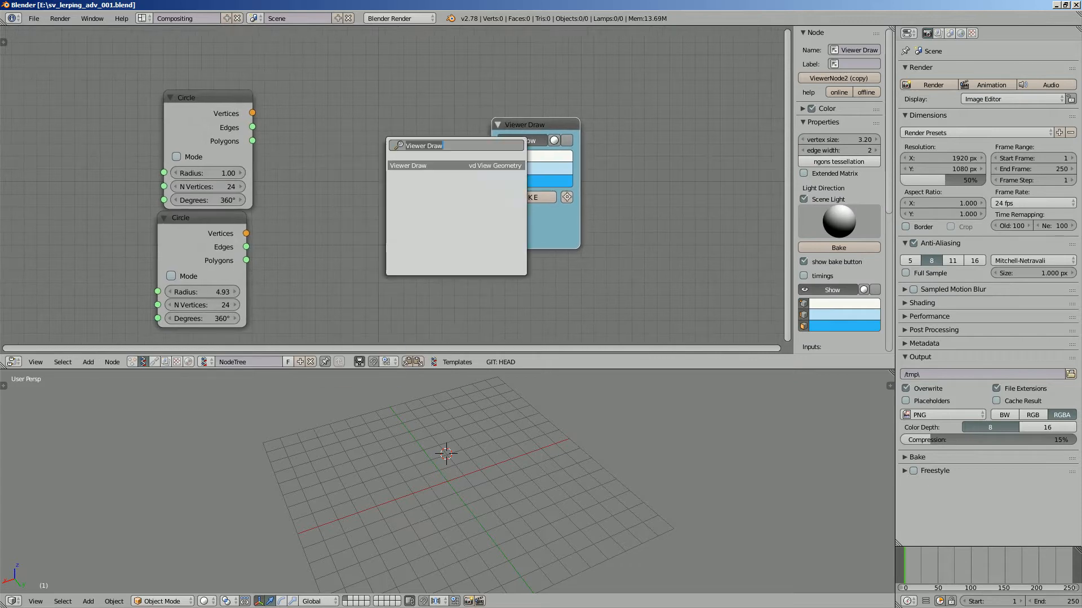
text(v)
text(tor i)
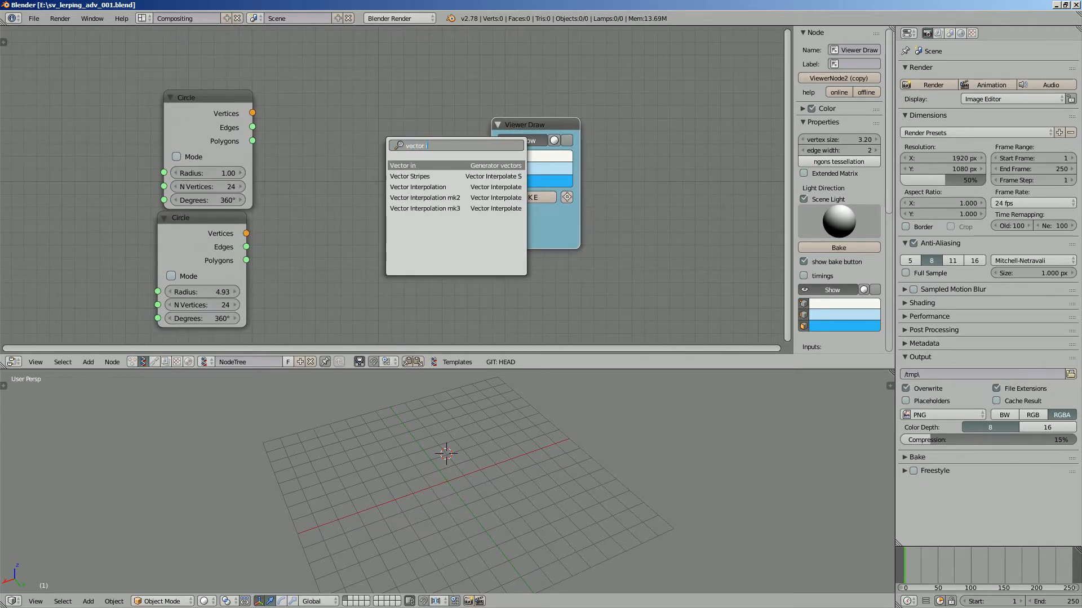
key(Down)
key(Down)
key(Down)
key(Down)
key(Return)
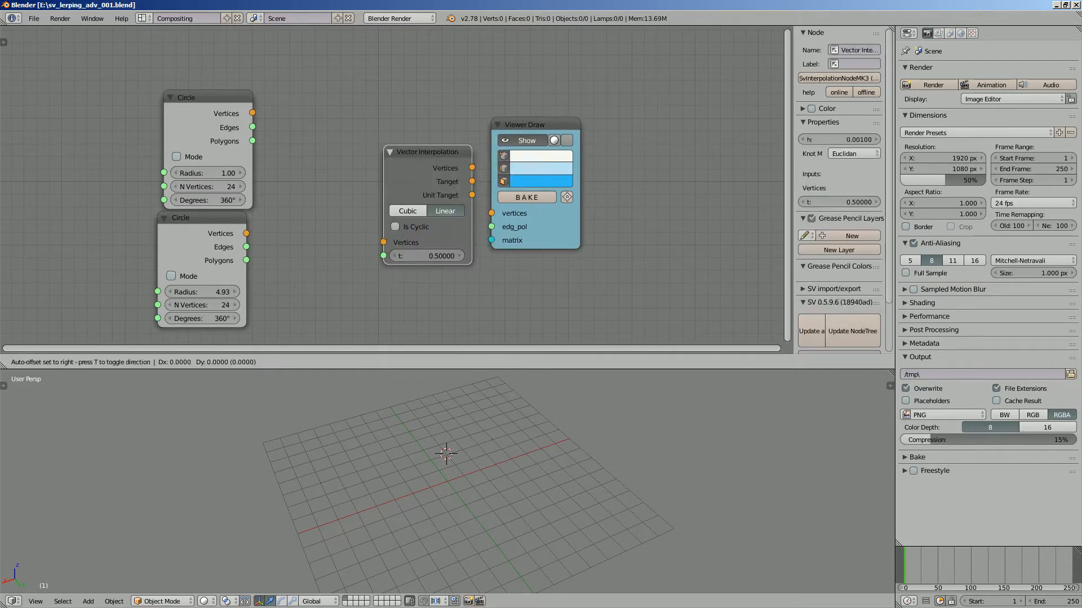
key(Return)
key(ctrl+s)
Add a Range Float node beside the lower Circle and switch it to Count mode.
middle_drag(346, 330, 369, 299)
key(alt+space)
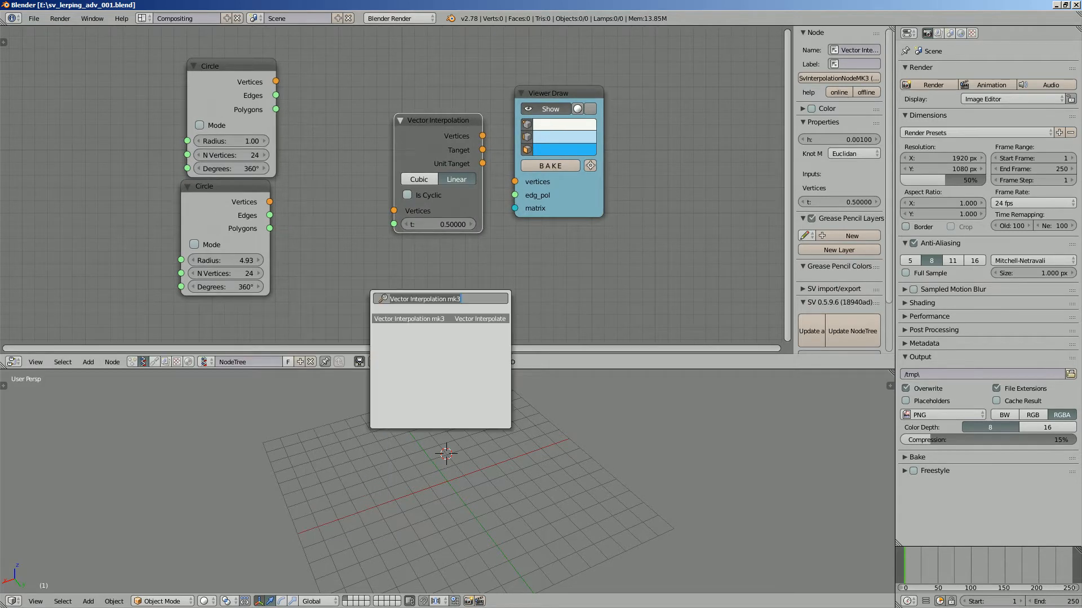
text(range f)
key(Return)
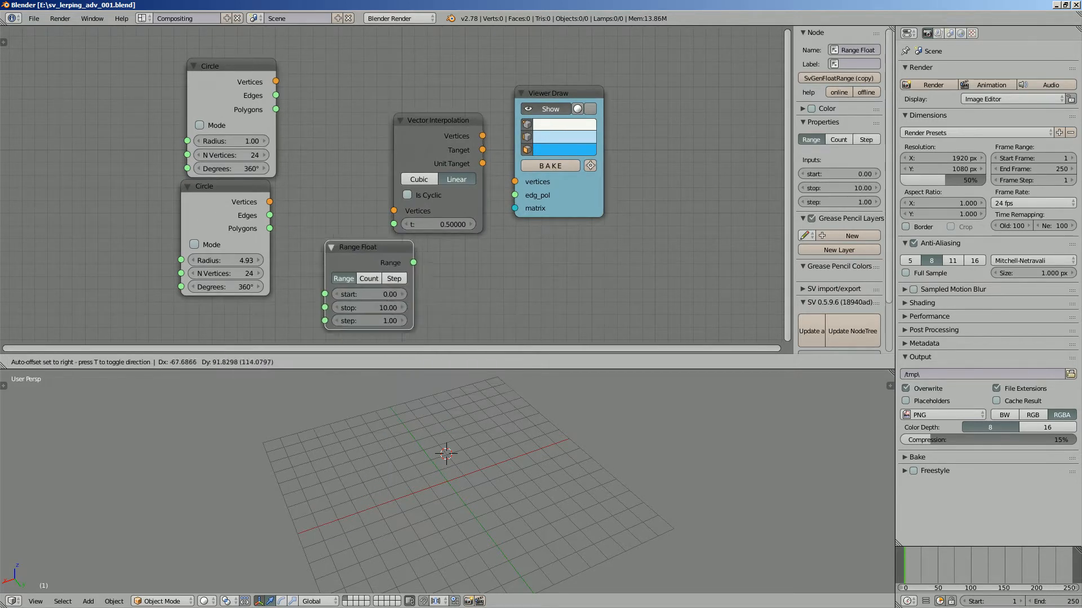
click(278, 214)
click(322, 251)
scroll(322, 280, up, 2)
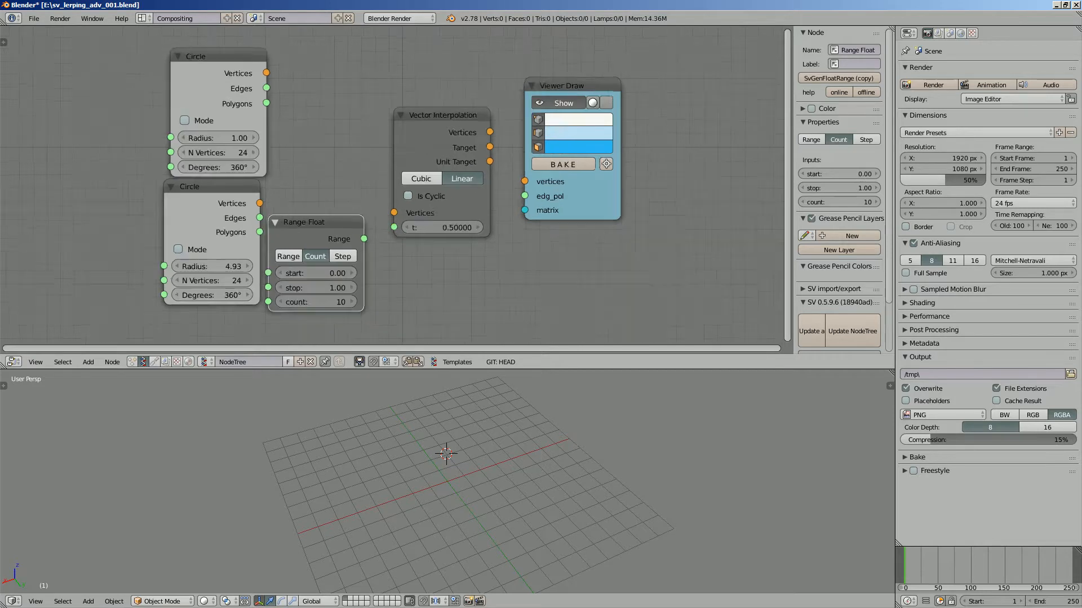
middle_drag(321, 282, 322, 267)
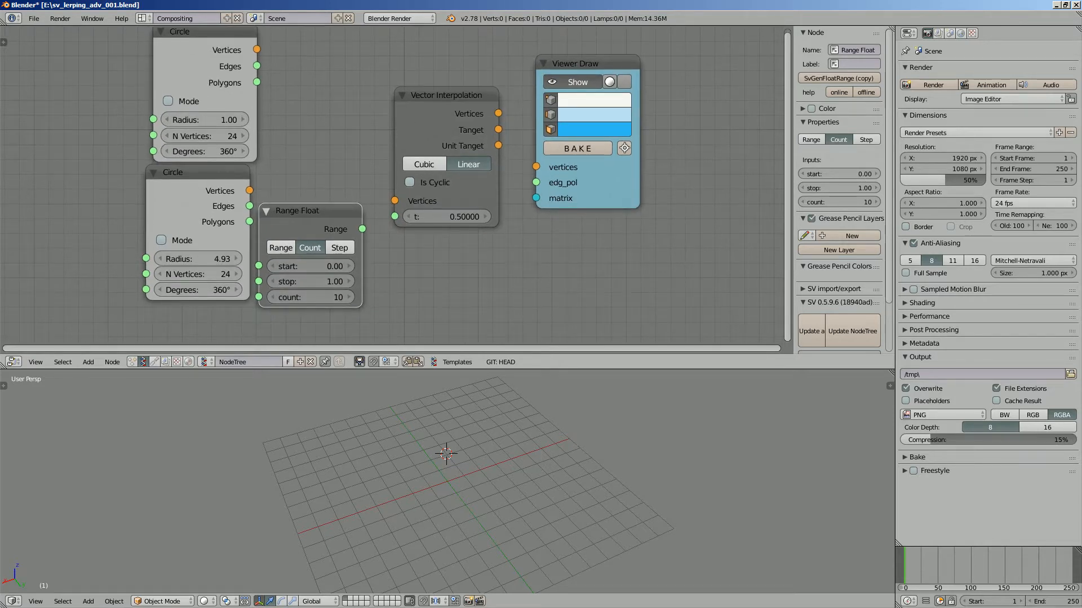
Connect Range Float to the interpolation's t and route the upper Circle's vertices through Vector Interpolation into Viewer Draw.
drag(362, 228, 394, 217)
drag(257, 50, 394, 201)
scroll(394, 201, down, 1)
drag(563, 73, 609, 55)
drag(490, 119, 571, 151)
middle_drag(555, 445, 542, 459)
scroll(542, 459, up, 3)
middle_drag(479, 270, 531, 275)
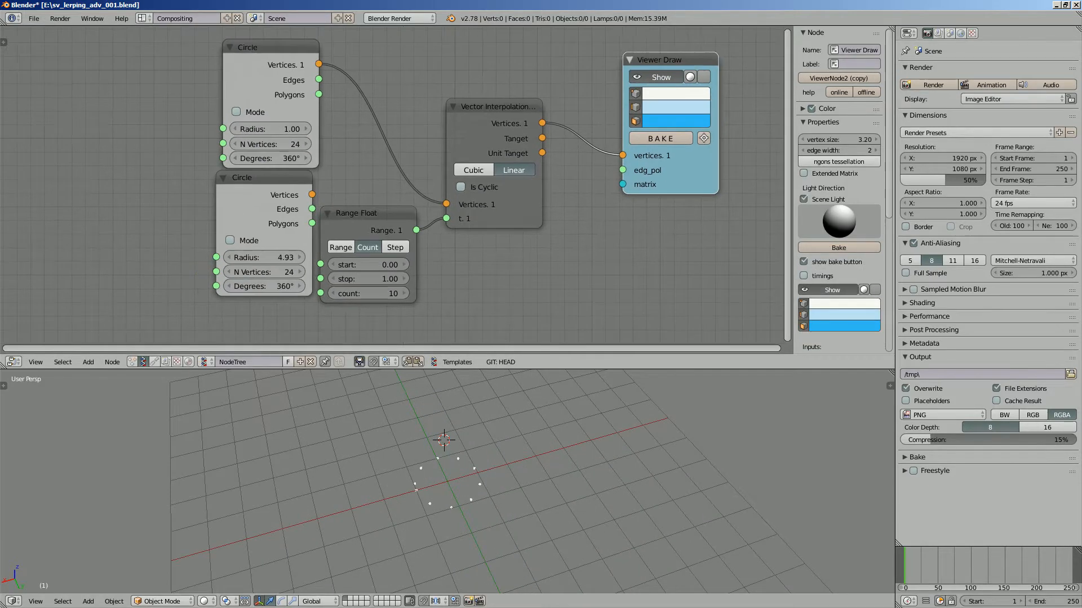
Move the lower Circle node clear of Range Float, then set the range's start to 0.33, stop to 0.82 and count to 29.
drag(266, 179, 167, 211)
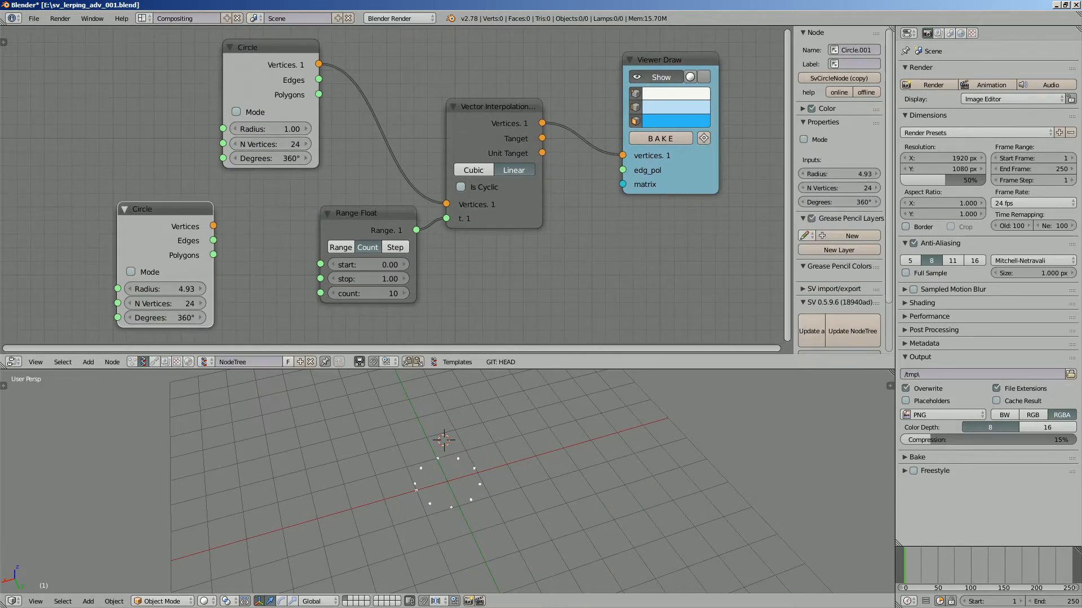
mouse_move(368, 265)
mouse_down()
mouse_move(378, 264)
mouse_move(385, 294)
mouse_move(394, 265)
mouse_move(366, 264)
mouse_move(358, 279)
mouse_move(394, 279)
mouse_move(352, 279)
mouse_move(371, 265)
mouse_up()
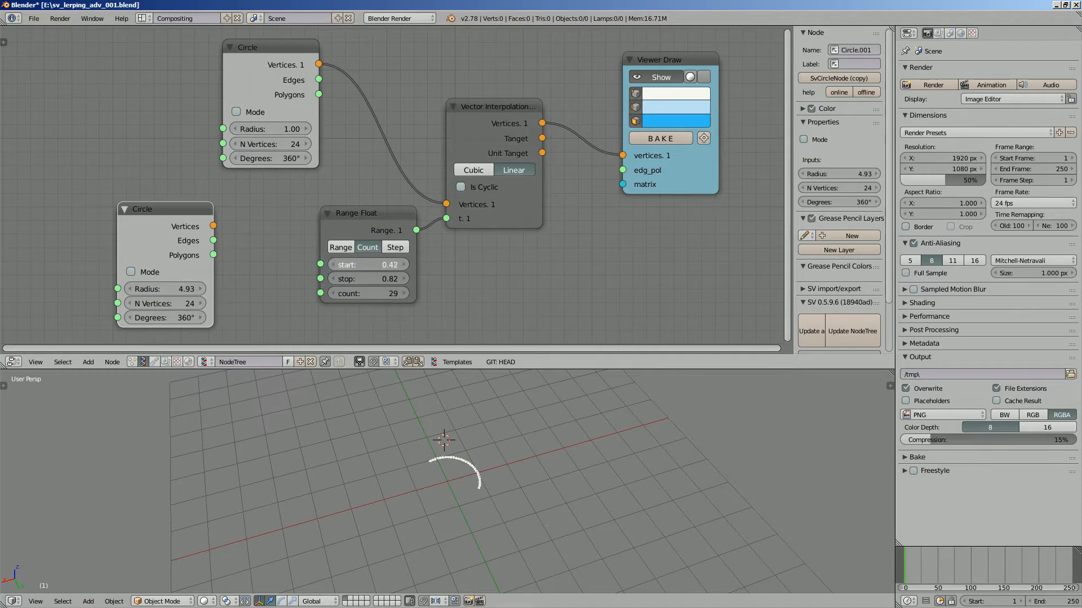
scroll(379, 228, down, 1)
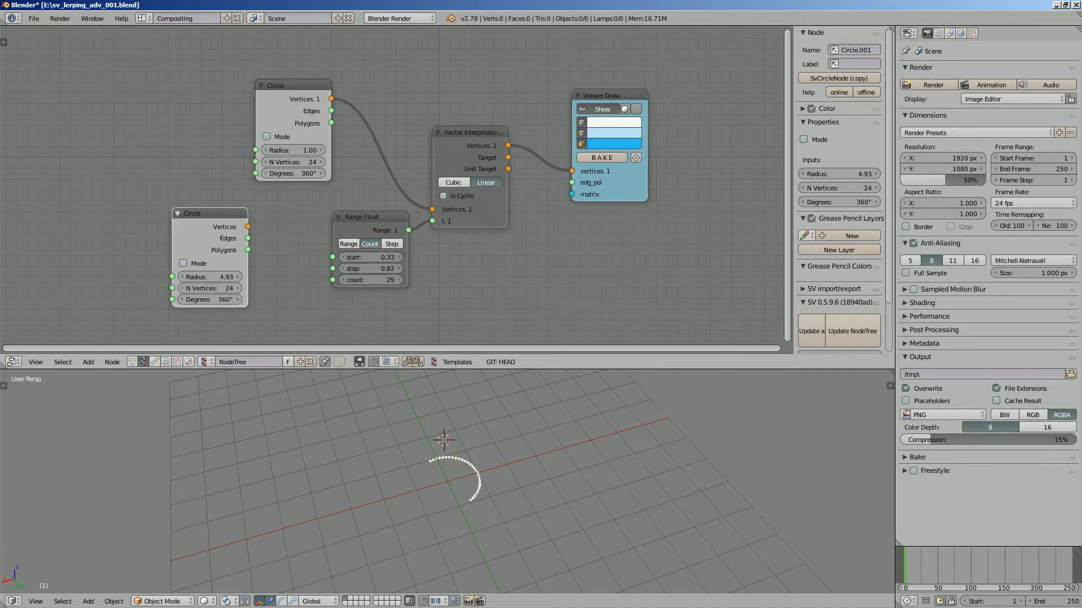
Widen the Vector Interpolation node so its full title fits.
click(487, 208)
middle_drag(488, 208, 378, 176)
scroll(377, 176, up, 3)
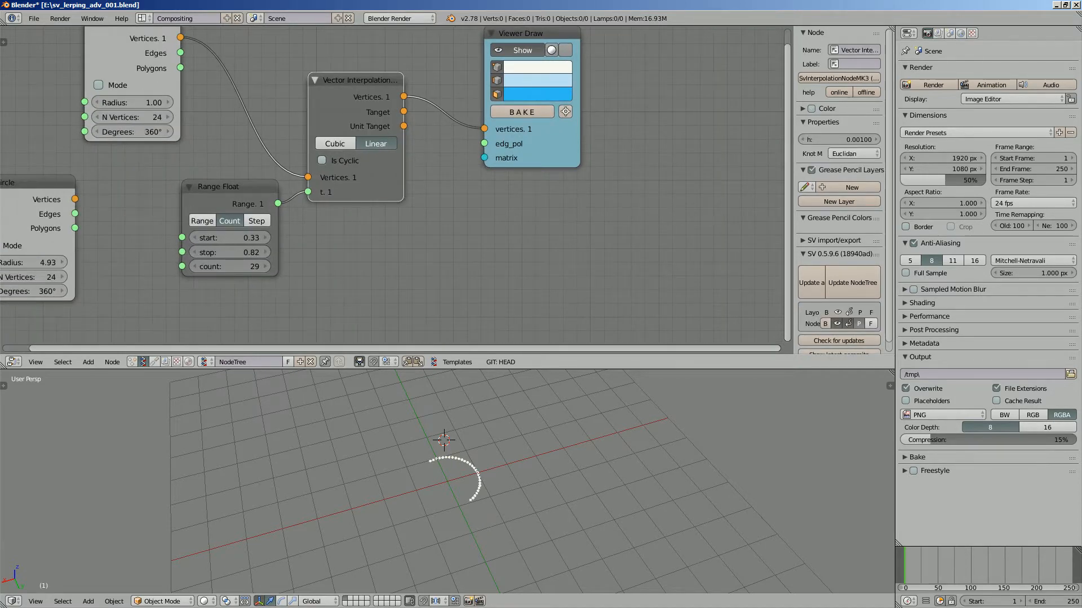
drag(404, 149, 430, 149)
middle_drag(420, 148, 473, 179)
scroll(402, 178, down, 3)
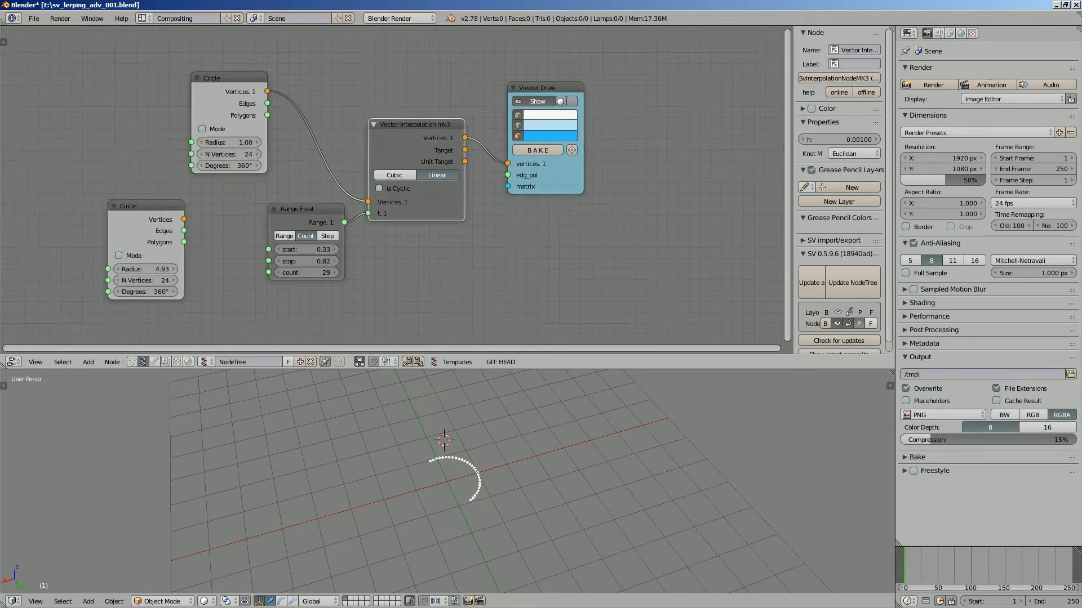
Delete the Vector Interpolation and Range Float nodes from the node tree.
middle_drag(402, 178, 409, 189)
key(x)
click(337, 221)
key(x)
Add a Vector Lerp node between the Circle nodes and Viewer Draw.
key(shift+a)
click(346, 184)
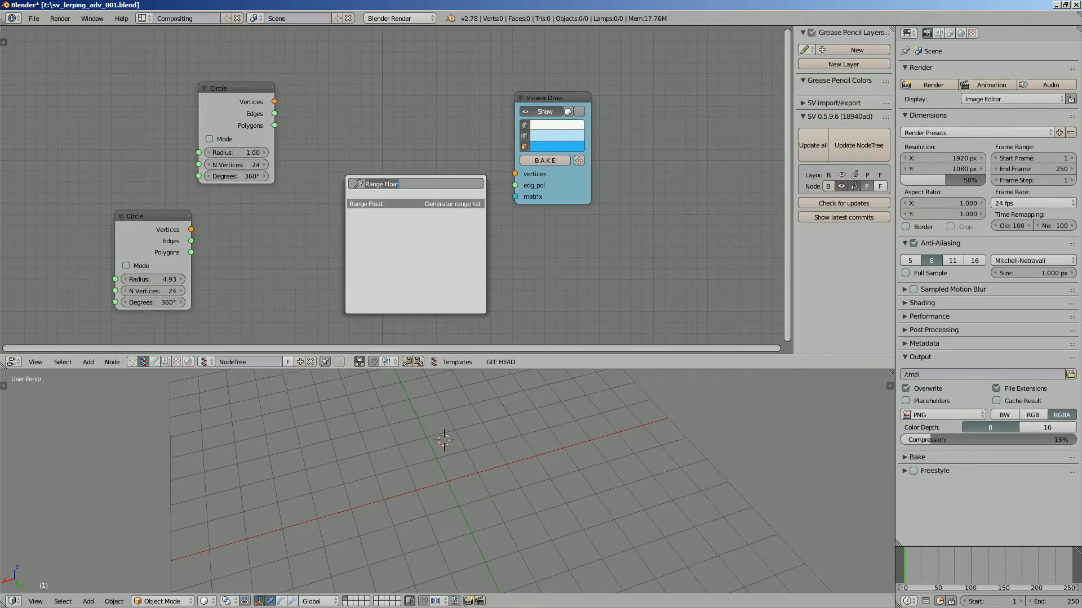
text(vector le)
key(Return)
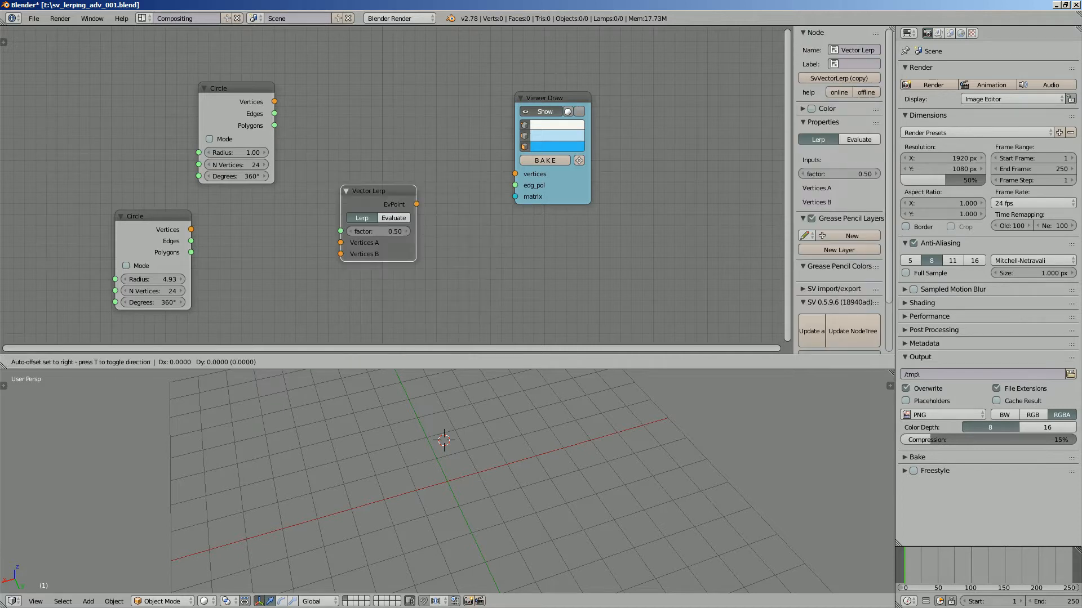
click(394, 185)
Stack the Circle nodes and connect the upper one's vertices to Vector Lerp's Vertices A and the lower one's to Vertices B.
scroll(393, 186, up, 1)
drag(192, 63, 160, 83)
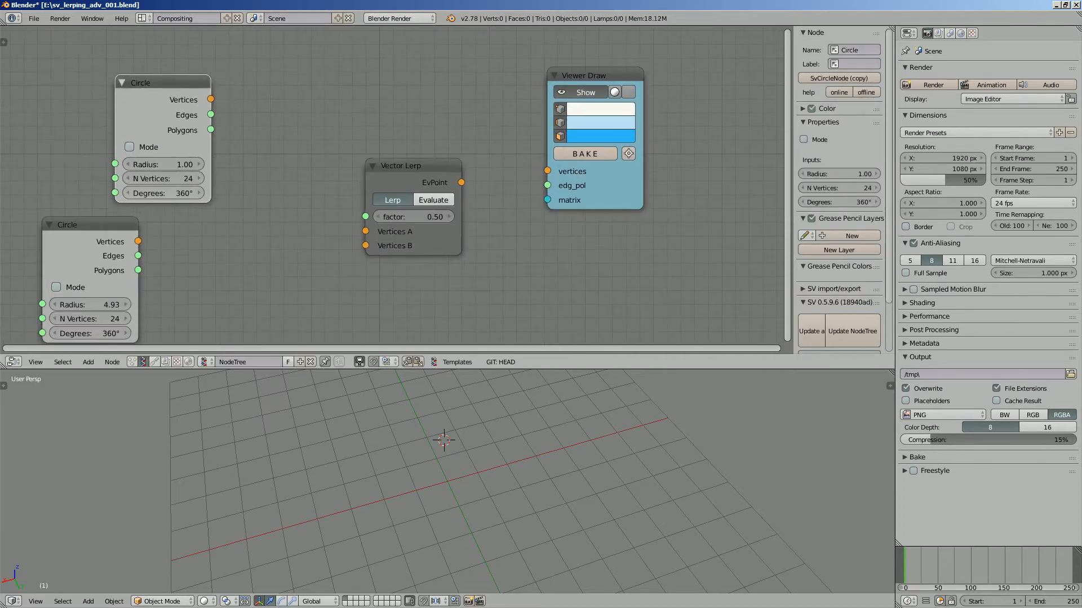
drag(90, 226, 163, 215)
scroll(163, 215, down, 1)
drag(224, 105, 367, 228)
drag(224, 228, 367, 241)
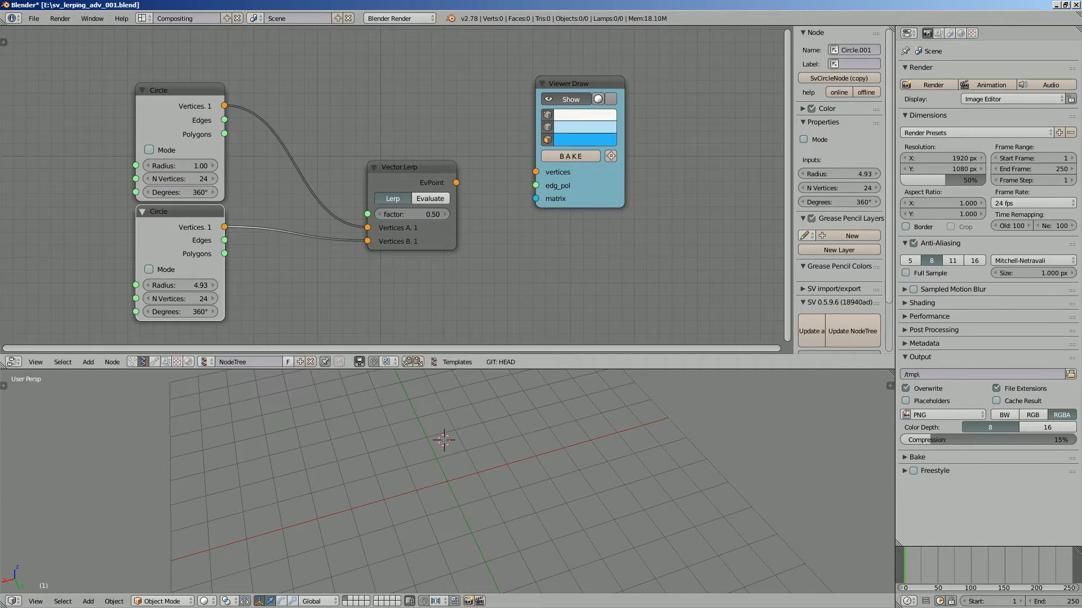
Connect Vector Lerp's EvPoint output to Viewer Draw's vertices and set the lerp factor to 0.
scroll(368, 241, up, 1)
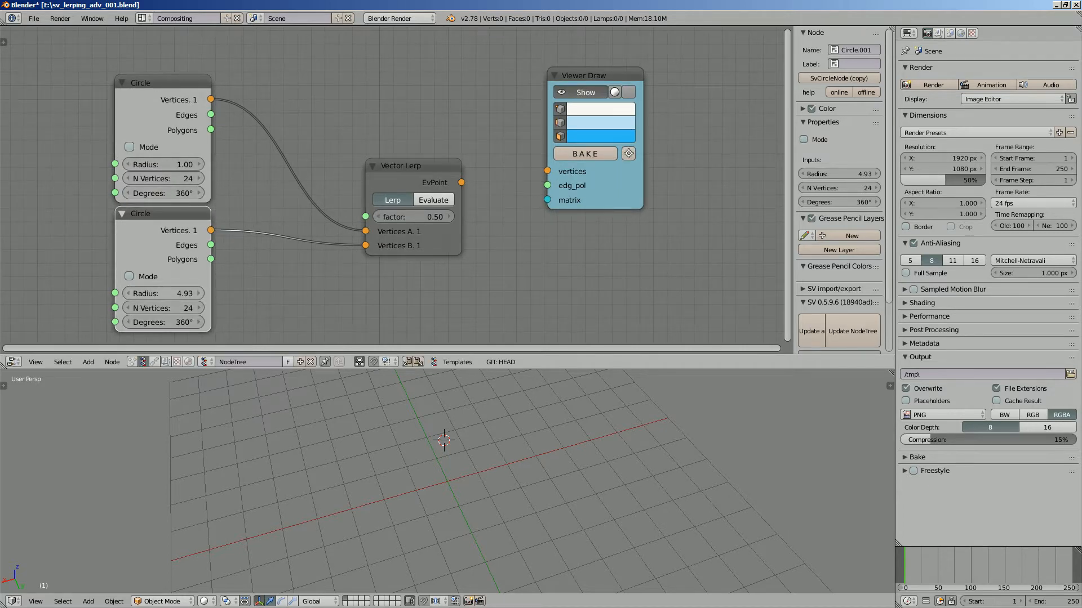
scroll(393, 190, down, 1)
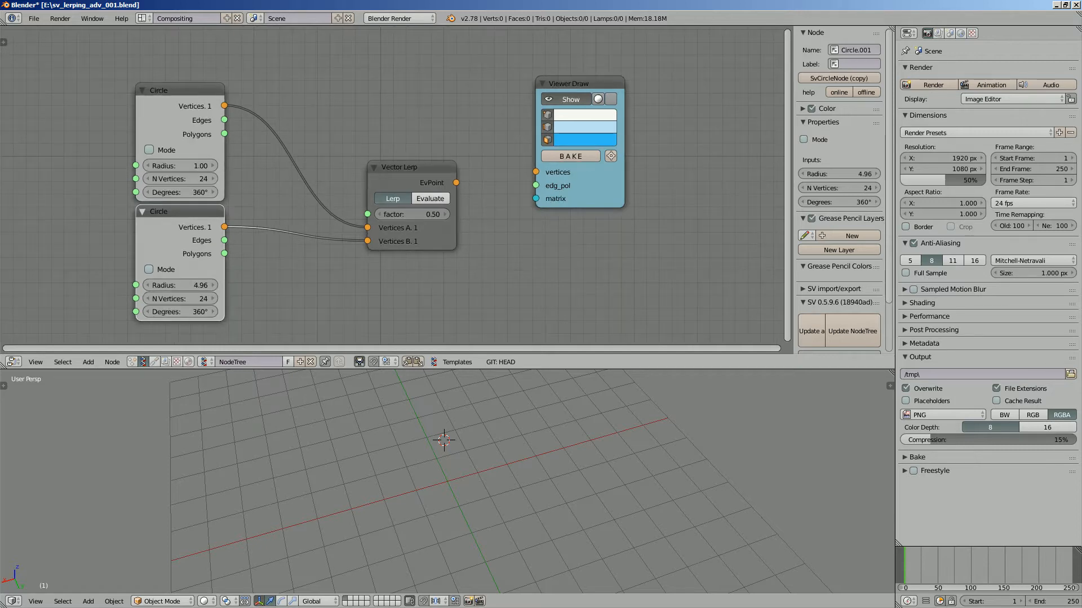
drag(456, 183, 536, 172)
middle_drag(476, 451, 434, 453)
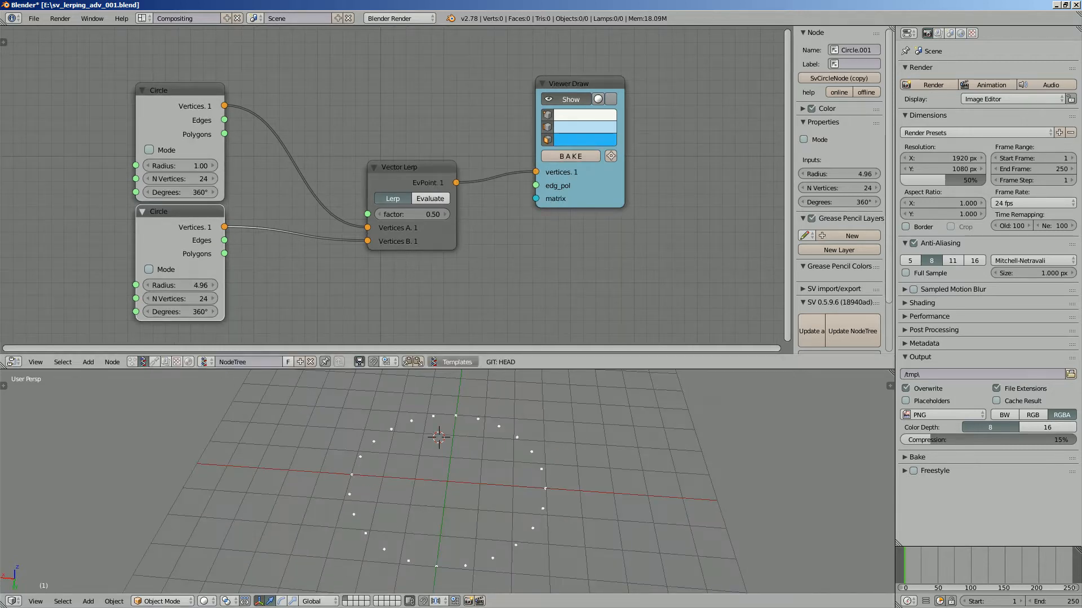
scroll(500, 264, up, 2)
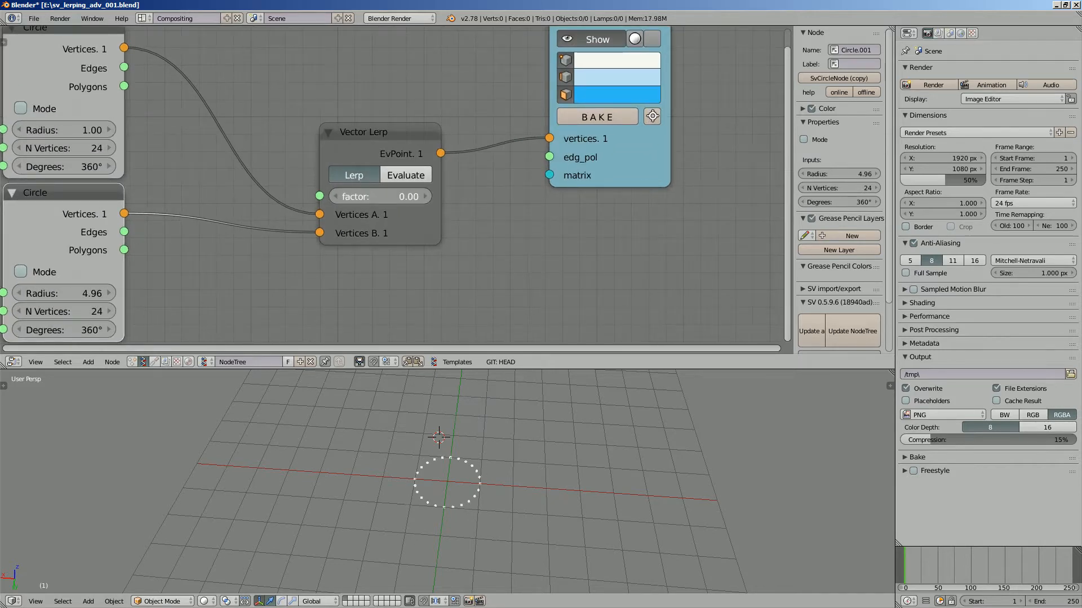
drag(380, 196, 361, 196)
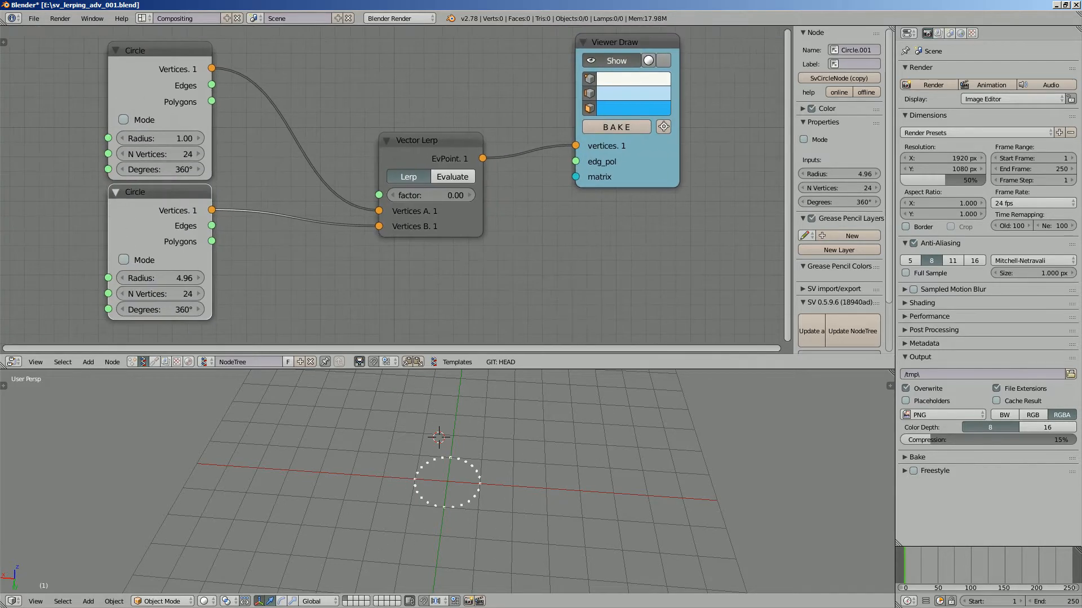
Add a Range Float node above Vector Lerp and move the upper Circle node outward to make room.
key(ctrl+f)
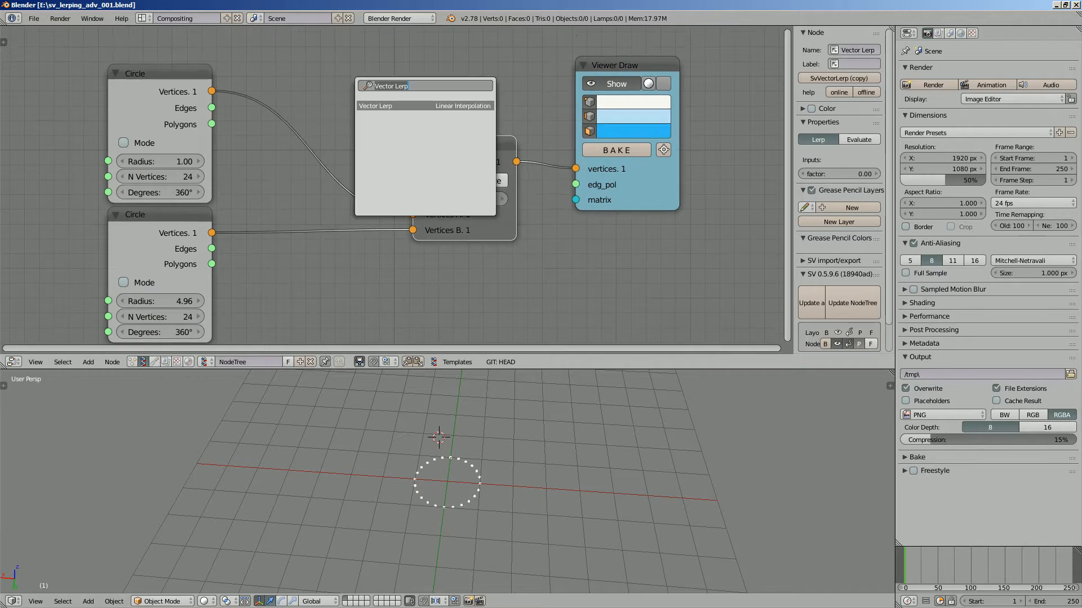
text(range f)
key(Return)
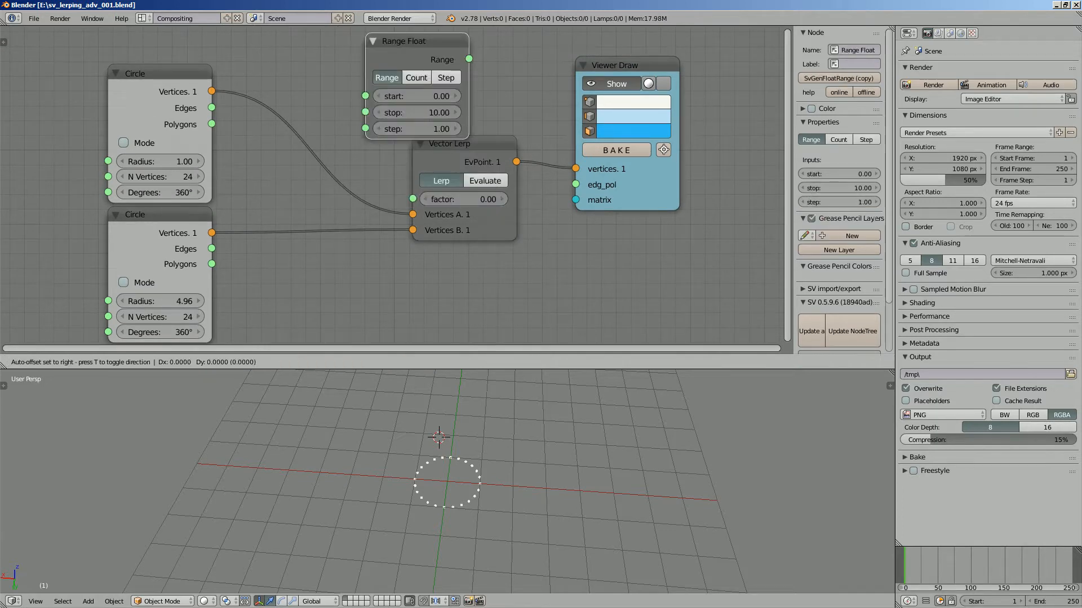
click(339, 37)
middle_drag(339, 37, 339, 89)
drag(136, 125, 84, 124)
drag(377, 94, 314, 64)
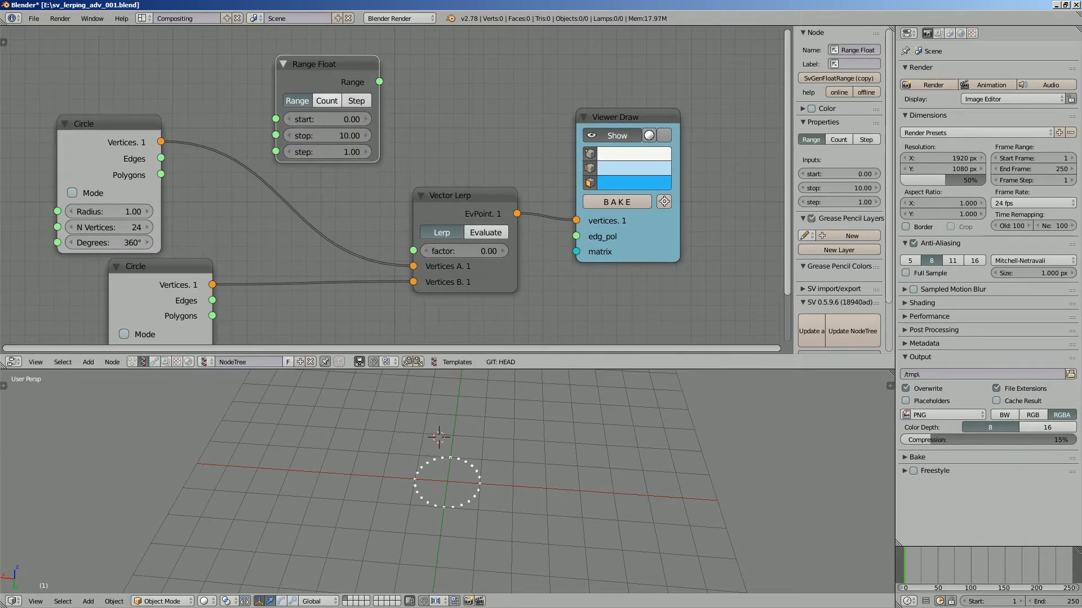
Switch Range Float to Count mode with stop 1 and count 24, and connect its range to Vector Lerp's factor.
click(327, 101)
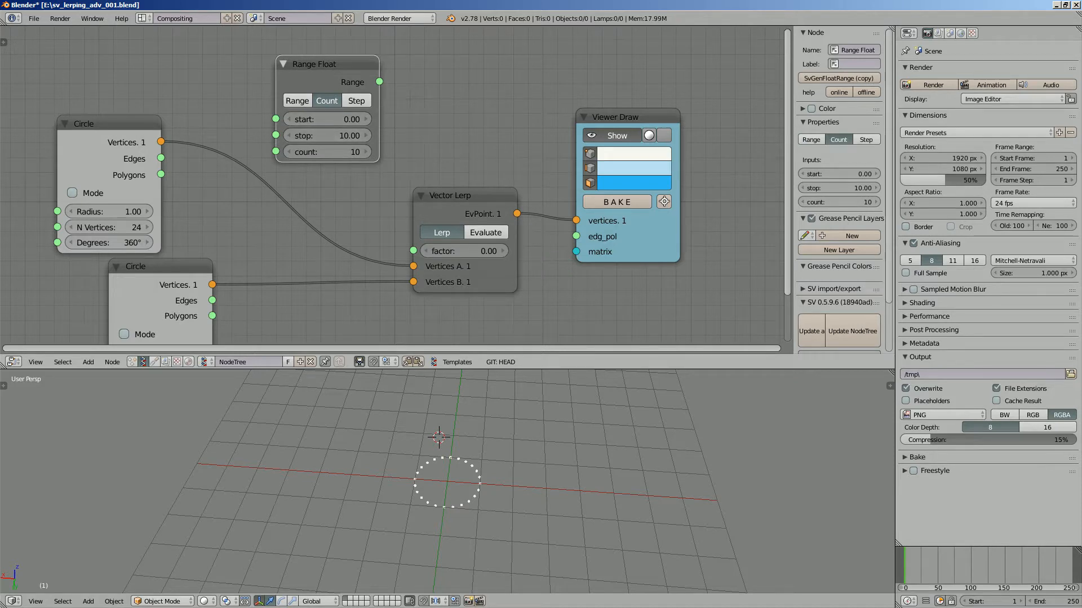
click(326, 136)
text(1)
key(Return)
click(327, 152)
text(24)
key(Return)
drag(379, 81, 413, 250)
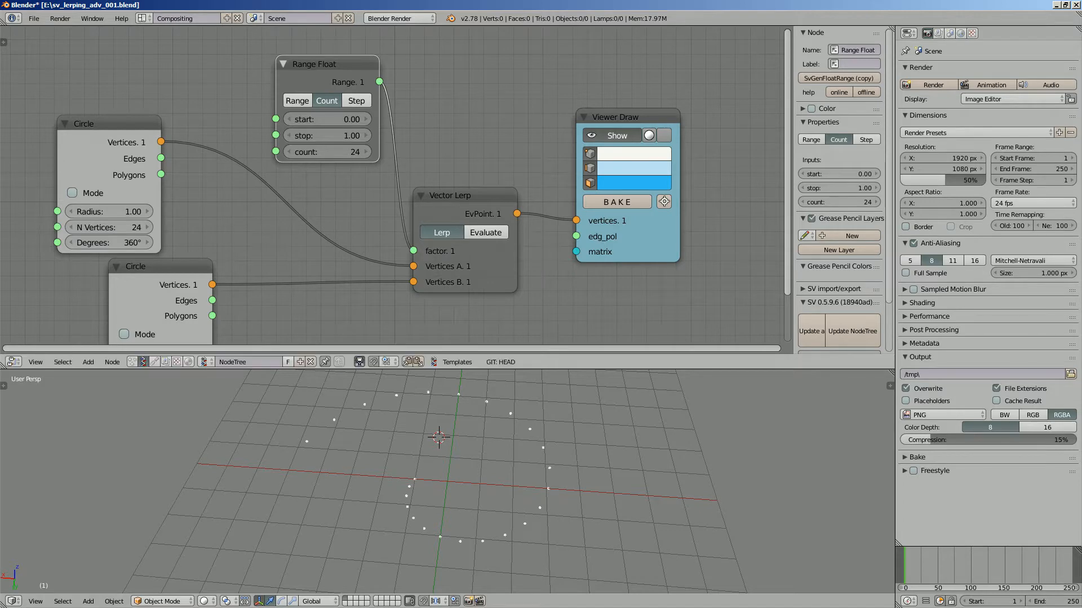
Set Range Float's stop to 0.76 and move the node slightly away from Vector Lerp.
middle_drag(451, 450, 485, 417)
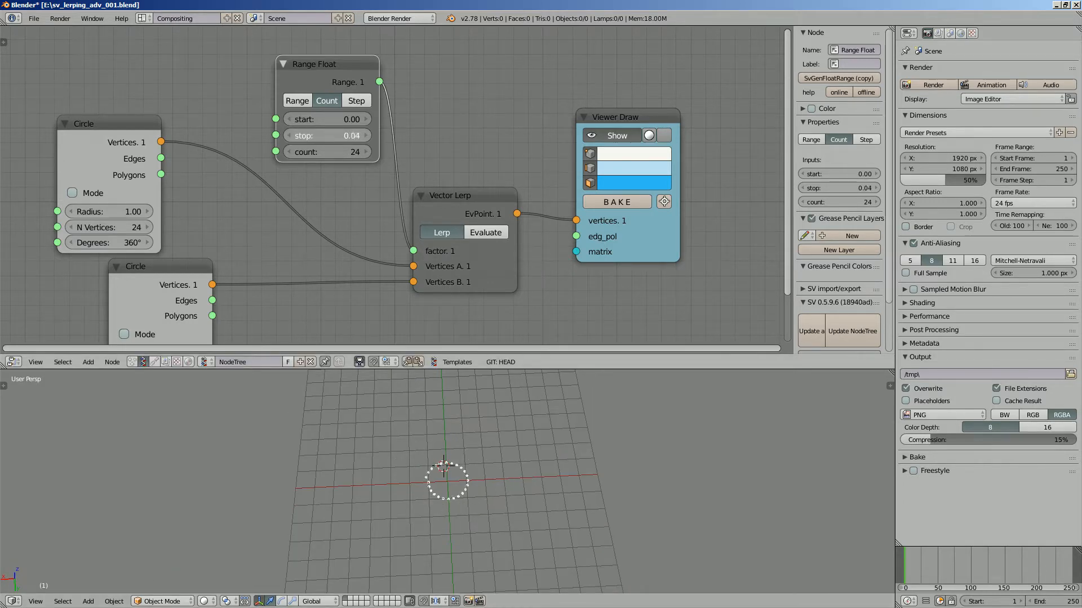
drag(327, 136, 354, 136)
drag(327, 65, 311, 51)
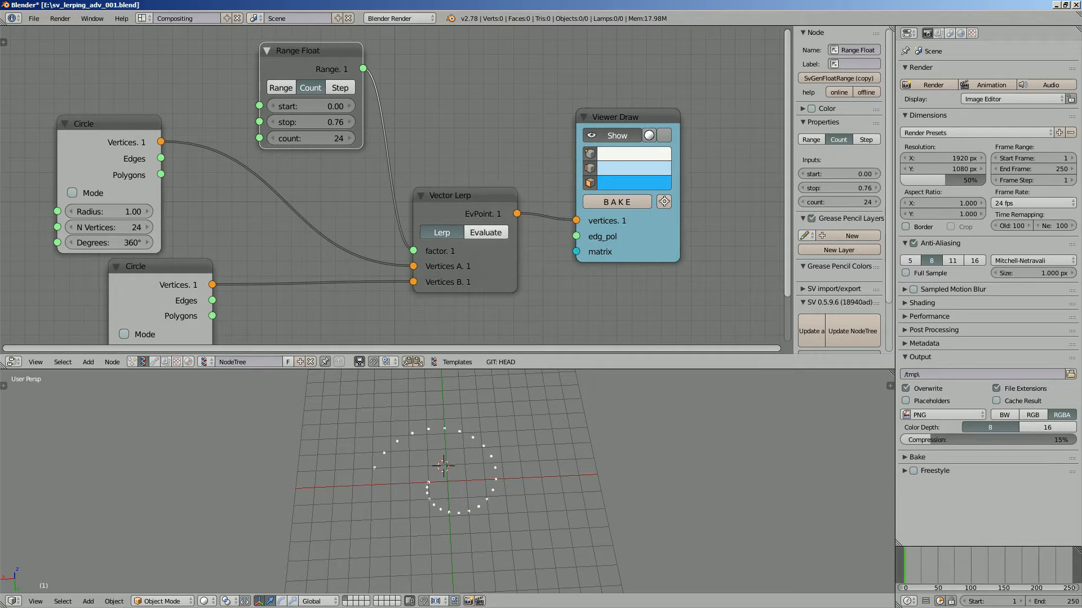
Switch Vector Lerp to Evaluate mode and reduce the Range Float count to 6.
click(485, 232)
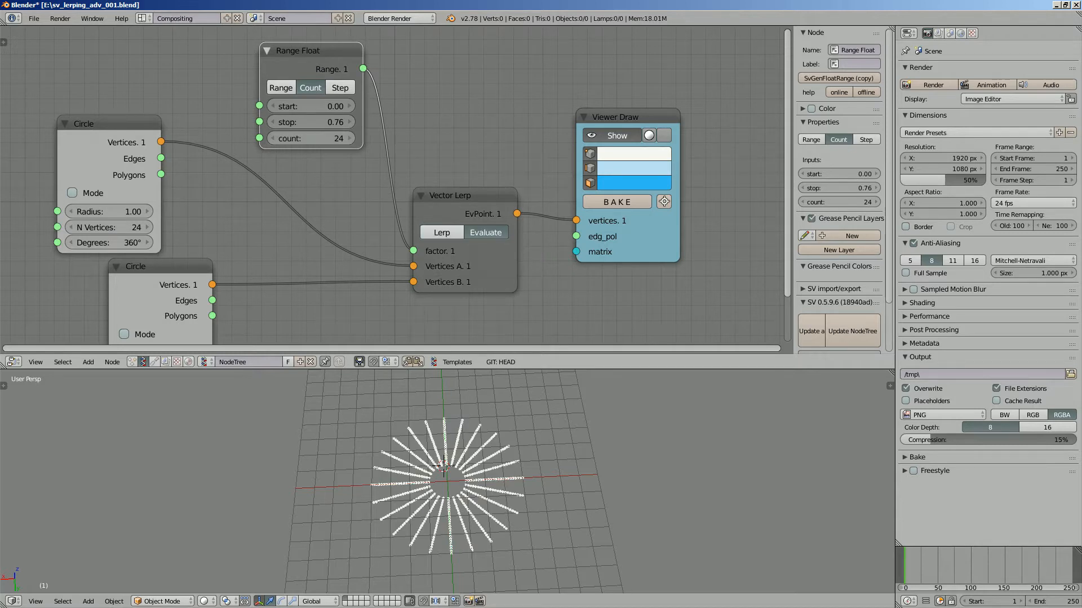
drag(316, 139, 271, 139)
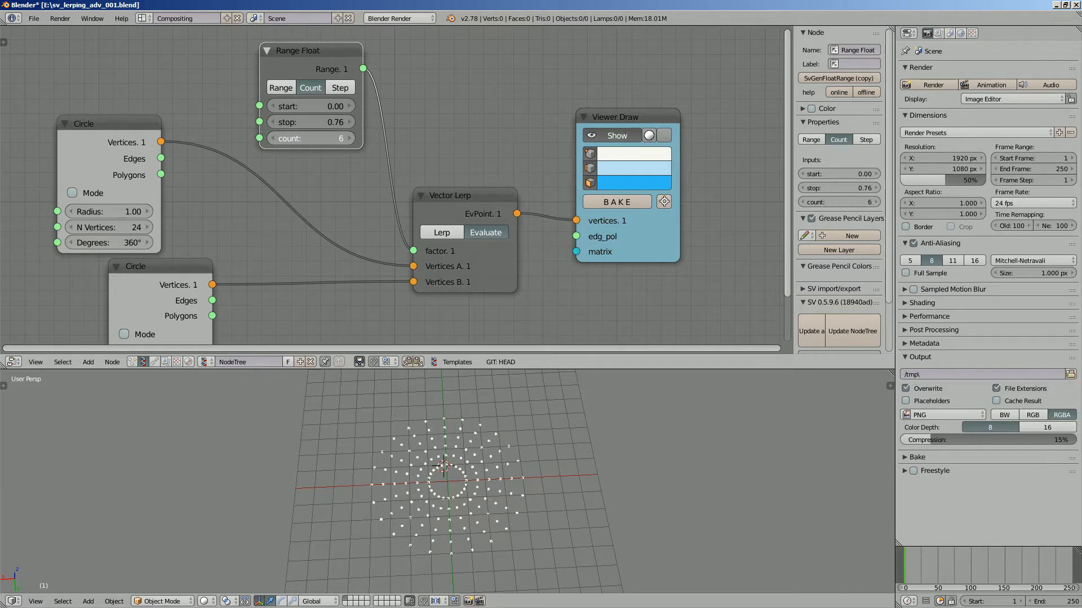
middle_drag(350, 440, 336, 484)
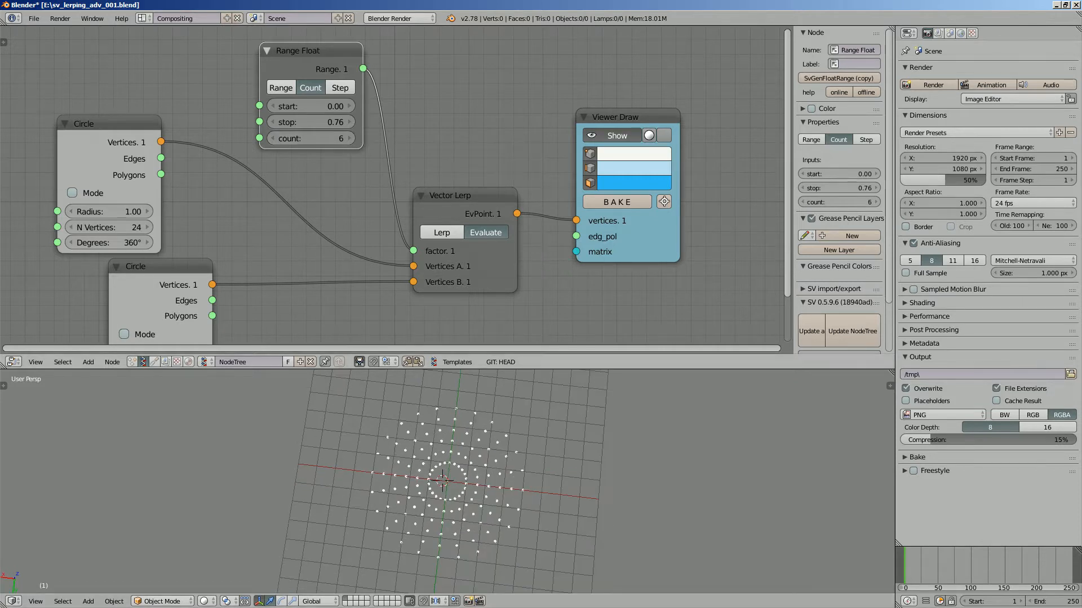
Set the upper Circle's radius to 0.64 and the lower Circle's to 5.89, and save over the existing file.
drag(115, 212, 95, 212)
middle_drag(175, 304, 178, 239)
drag(160, 288, 190, 289)
middle_drag(316, 242, 313, 264)
key(ctrl+s)
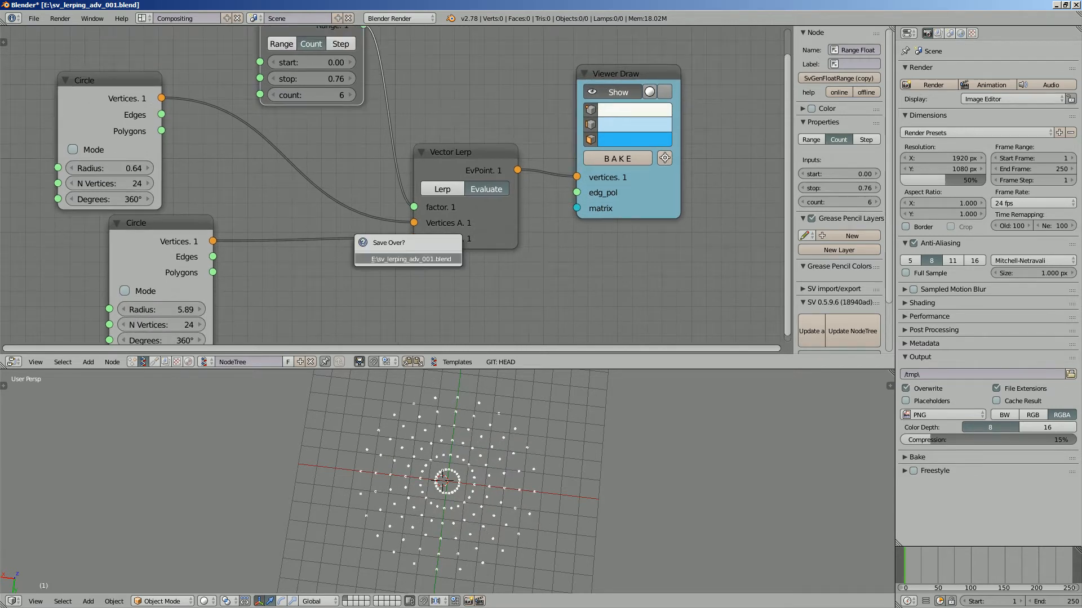
key(Return)
Move the Viewer Draw node farther away from Vector Lerp.
click(640, 195)
drag(639, 194, 692, 183)
scroll(692, 183, down, 1)
middle_drag(692, 183, 692, 204)
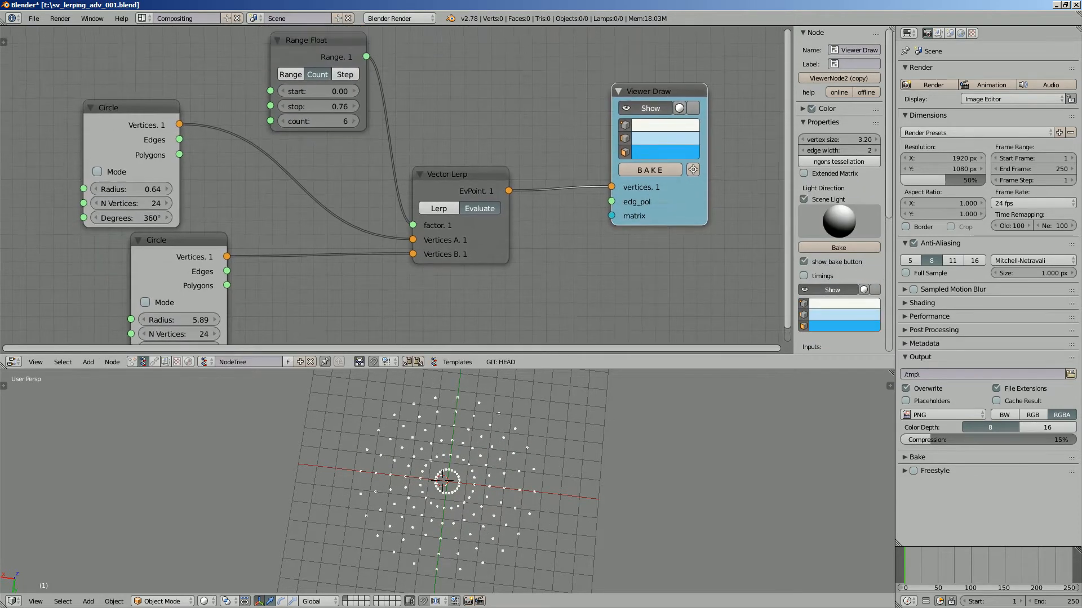
Set Range Float's count to 9 and its stop to 1.00.
drag(317, 121, 333, 121)
drag(321, 106, 335, 107)
middle_drag(338, 141, 329, 150)
middle_drag(445, 479, 440, 457)
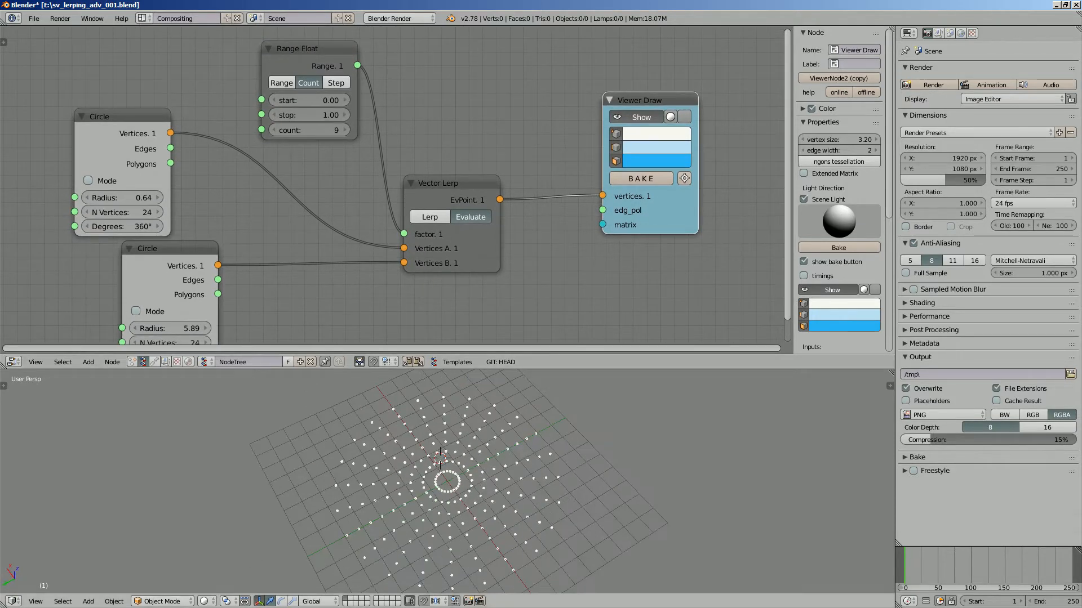
shift+middle_drag(566, 484, 509, 458)
click(536, 457)
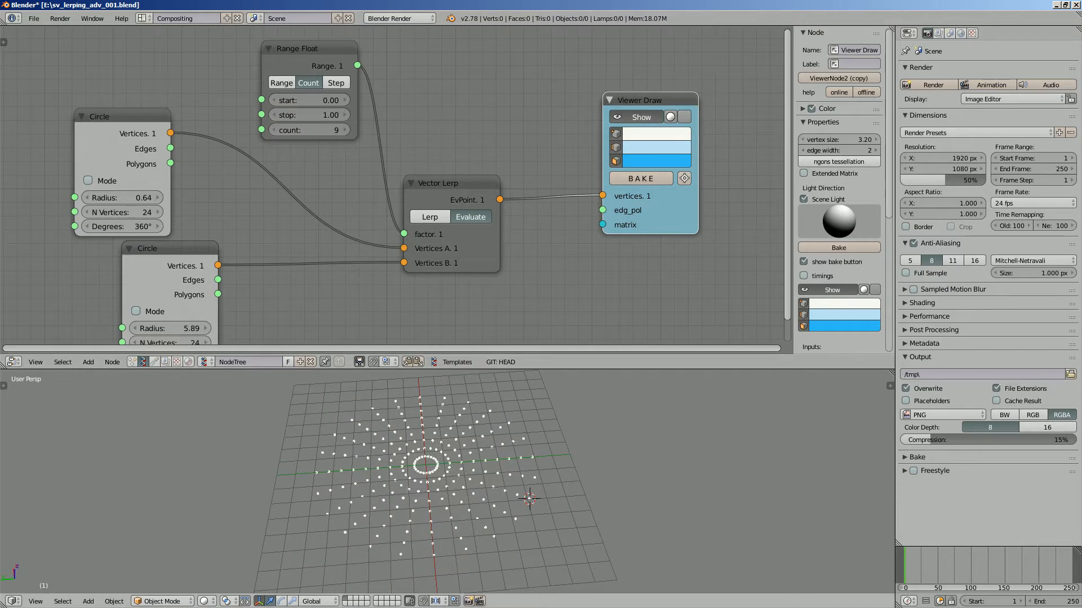
Shift Viewer Draw outward and add a UV Connection node beside Vector Lerp.
middle_drag(586, 236, 441, 266)
drag(501, 131, 531, 130)
middle_drag(436, 222, 451, 176)
key(shift+a)
click(451, 176)
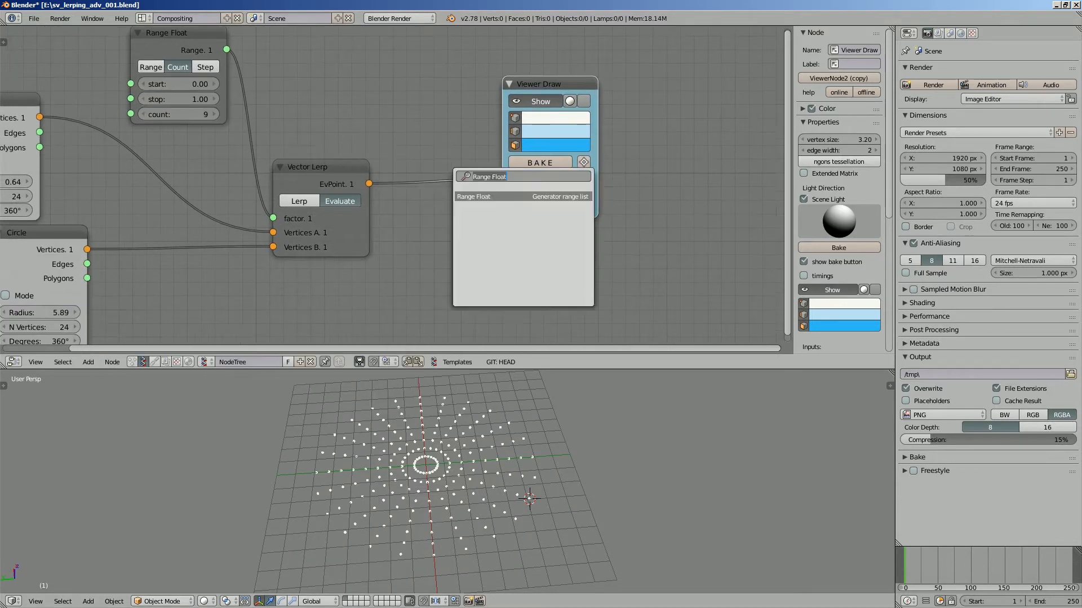
text(uv)
key(Return)
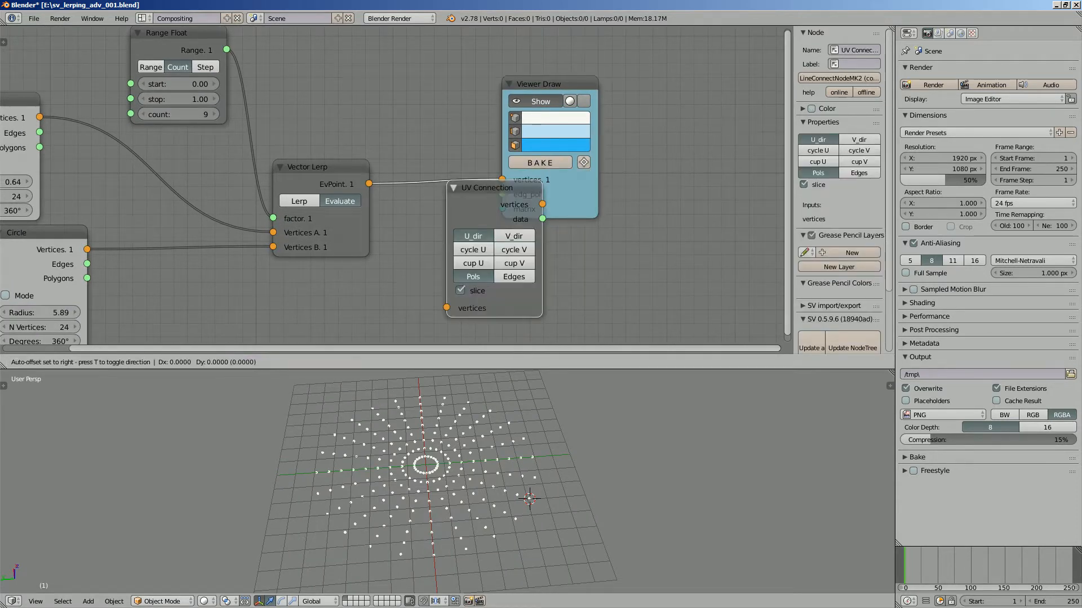
click(440, 167)
Position UV Connection between Vector Lerp and Viewer Draw, wiring EvPoint into it and its vertices and data outputs into the viewer.
middle_drag(441, 167, 432, 164)
drag(528, 202, 582, 190)
drag(483, 170, 472, 139)
mouse_move(479, 422)
middle_down()
mouse_move(477, 448)
mouse_move(514, 425)
mouse_move(515, 445)
middle_up()
Try V_dir and a disabled slice option on UV Connection, returning to U_dir with slice enabled.
click(486, 189)
click(450, 189)
click(434, 243)
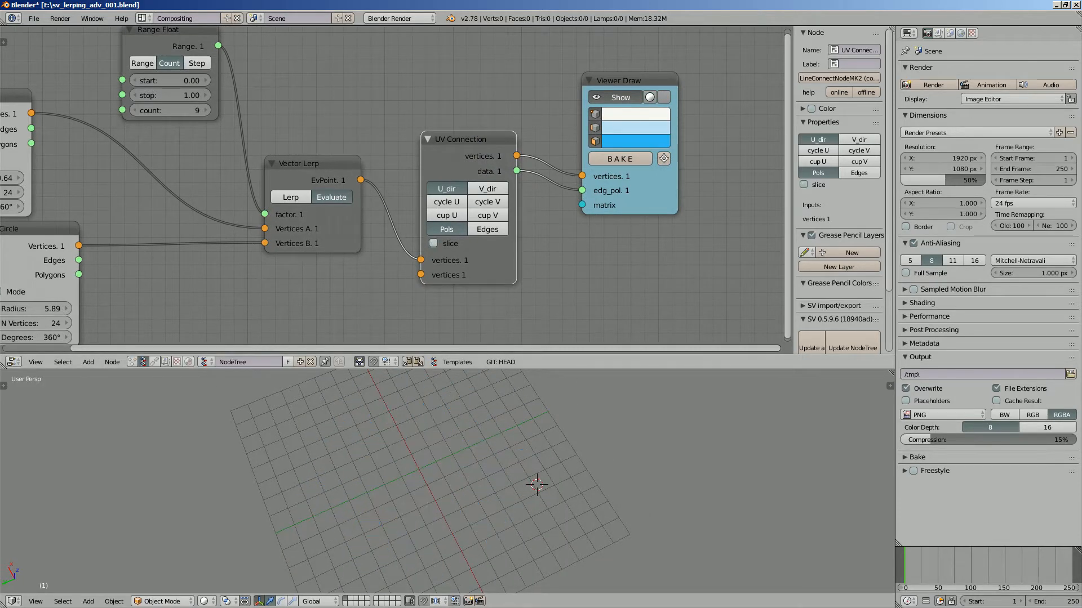
click(434, 243)
middle_drag(482, 431, 453, 427)
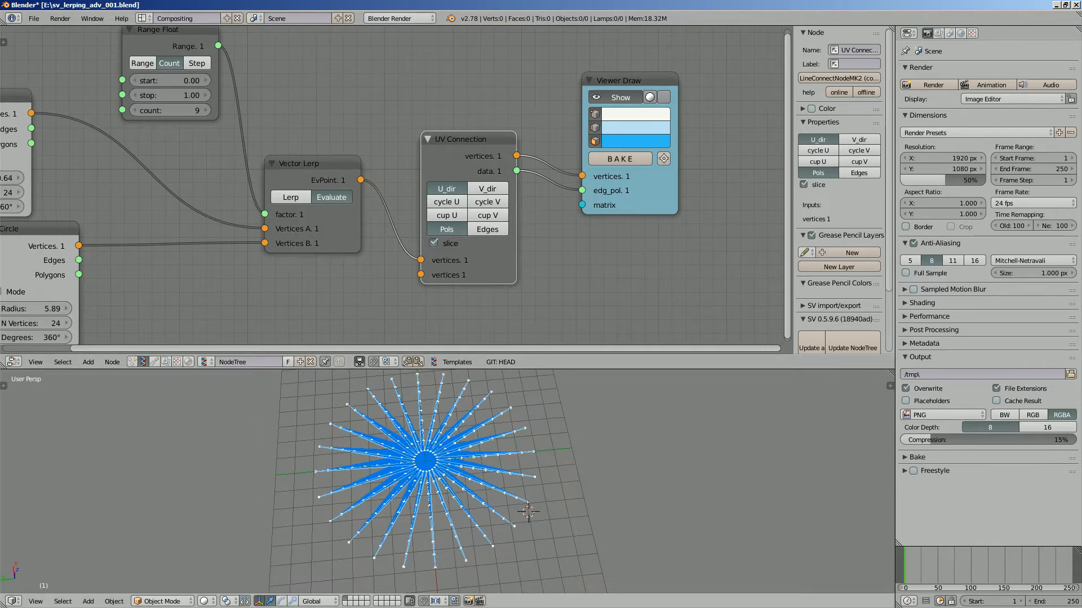
Enlarge the 3D view and sketch a small circle inside a large one with a double-headed arrow between them.
drag(524, 369, 524, 342)
scroll(507, 428, down, 2)
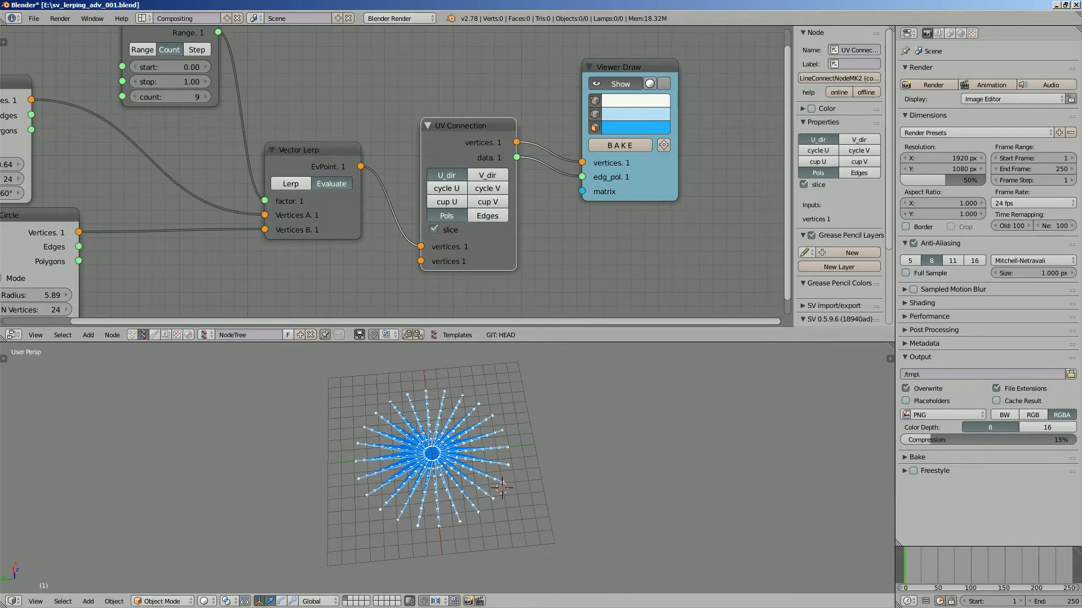
shift+middle_drag(507, 428, 414, 434)
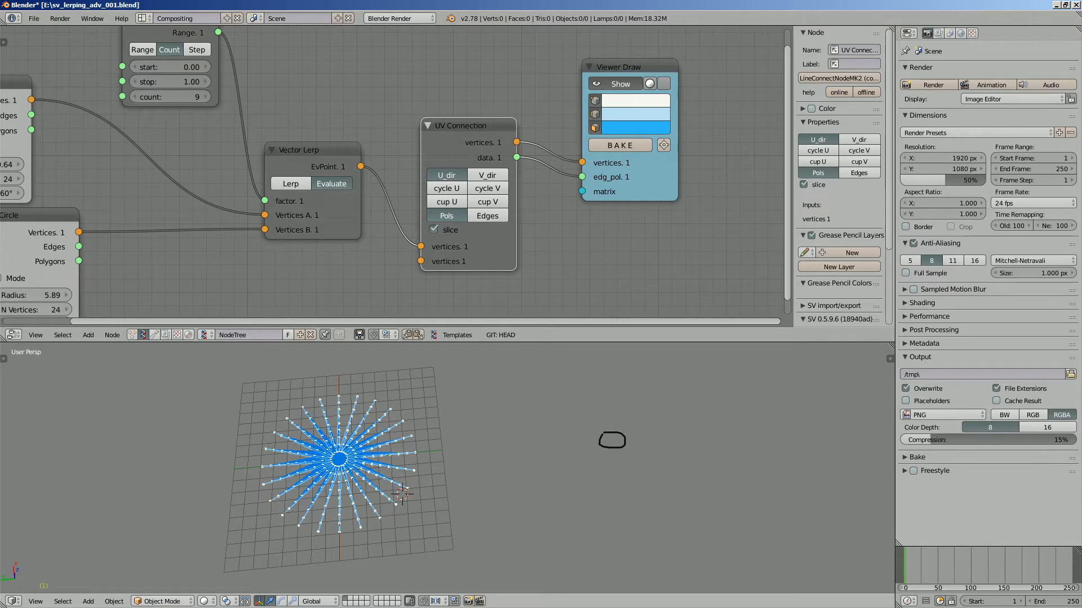
mouse_move(544, 388)
mouse_down()
mouse_move(557, 483)
mouse_move(697, 453)
mouse_move(606, 367)
mouse_up()
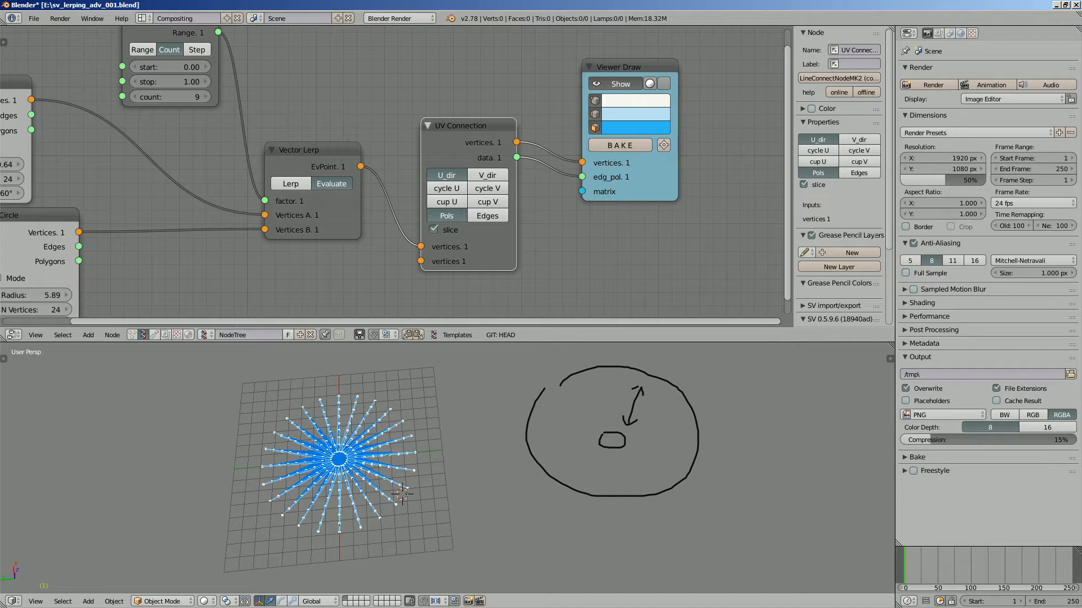
Save the node setup over the existing sv_lerping_adv_001.blend file.
shift+middle_drag(438, 439, 487, 439)
scroll(498, 443, up, 2)
key(ctrl+s)
click(498, 443)
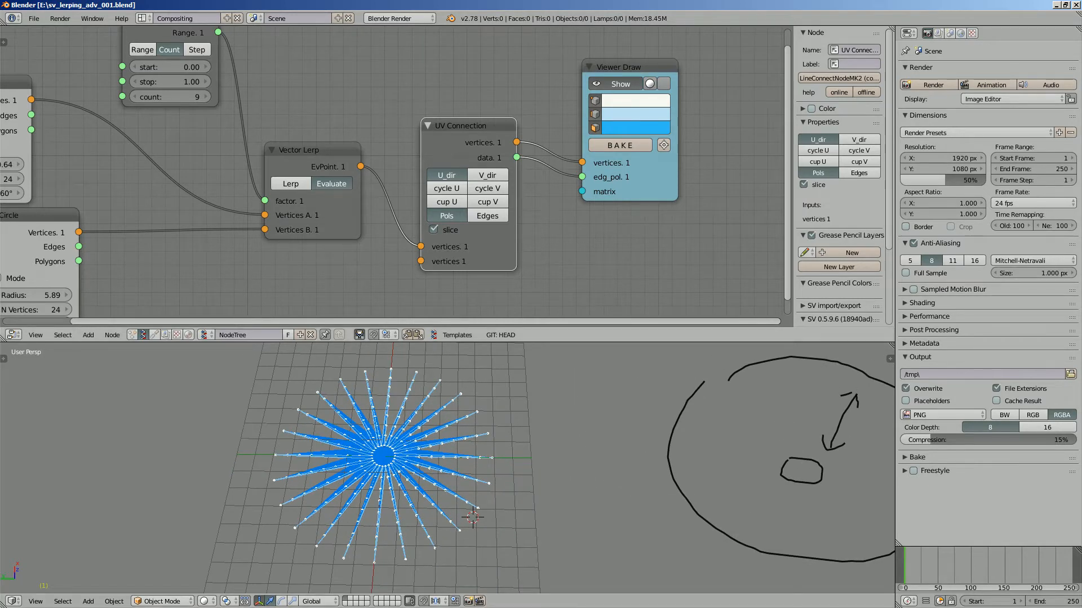
Spread UV Connection and Viewer Draw apart to leave free space after Vector Lerp and between both nodes.
scroll(478, 185, down, 1)
drag(618, 76, 653, 77)
drag(472, 130, 507, 123)
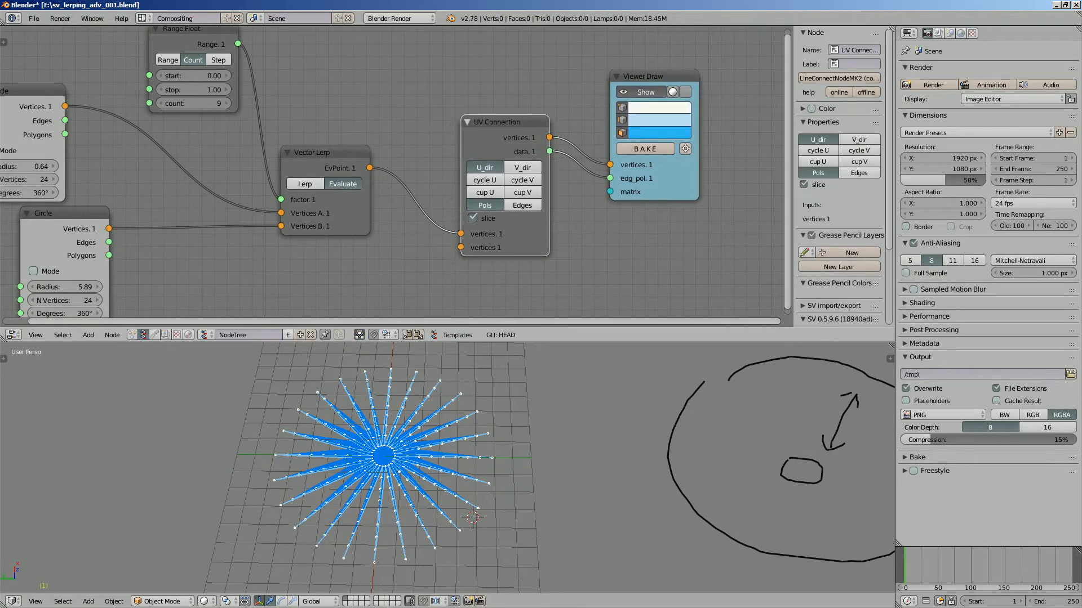
drag(648, 76, 675, 75)
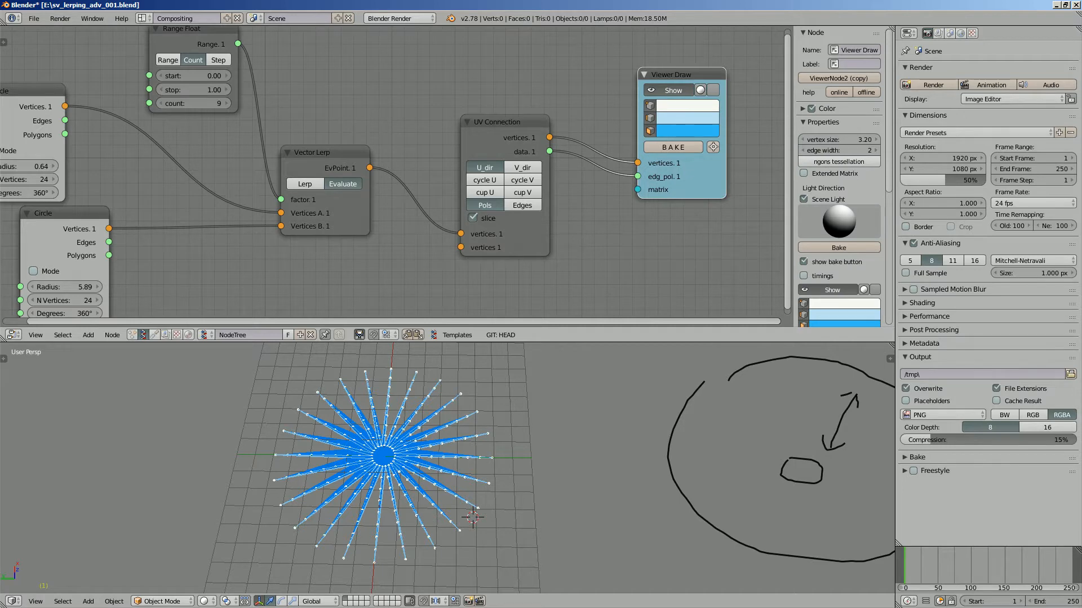
Hide the node properties sidebar and shift Viewer Draw and UV Connection away from Vector Lerp.
key(n)
middle_drag(707, 74, 691, 74)
drag(699, 74, 733, 60)
drag(530, 122, 553, 124)
middle_drag(573, 161, 573, 169)
Try V_dir, Edges, cycle and slice options on UV Connection, returning to U_dir and Pols with slice enabled.
click(578, 177)
click(542, 177)
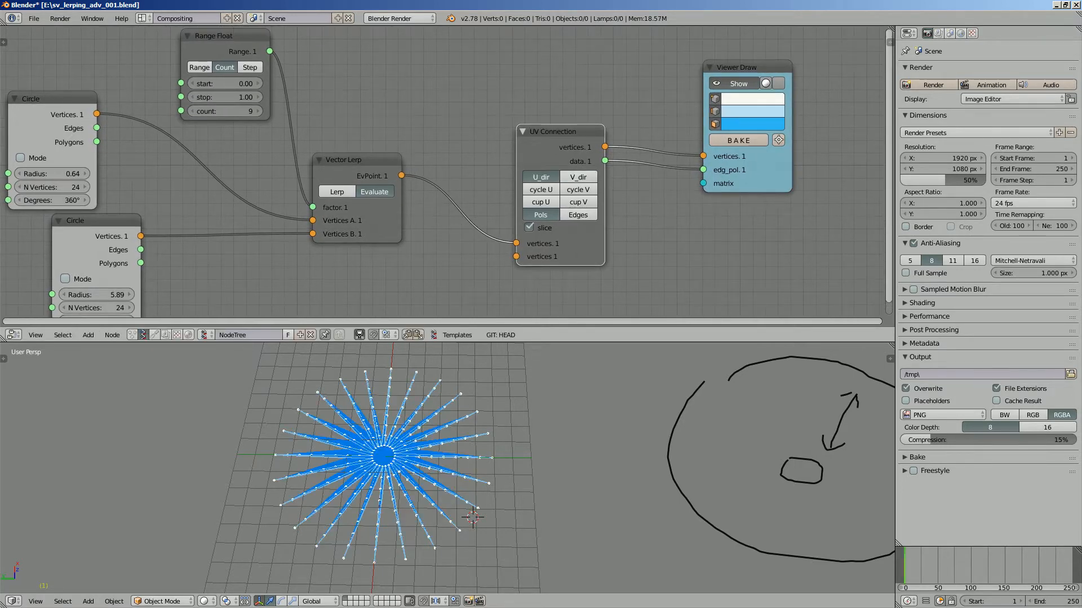
click(577, 214)
click(541, 214)
click(577, 177)
click(542, 177)
click(541, 190)
click(577, 189)
click(542, 190)
click(577, 190)
click(529, 227)
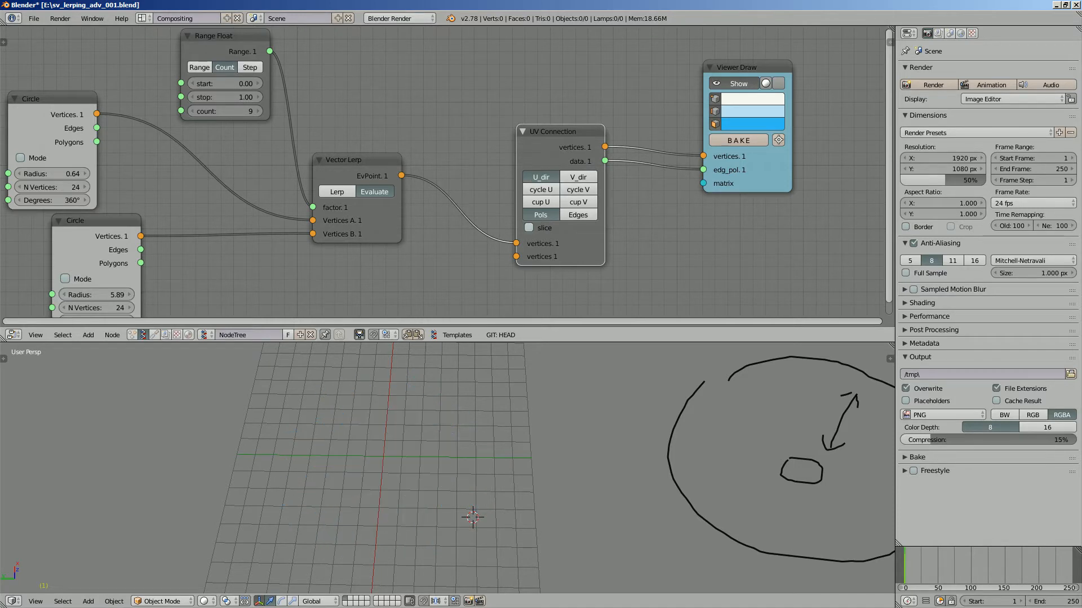
click(530, 228)
click(529, 228)
click(529, 228)
Save the node setup over the existing sv_lerping_adv_001.blend file.
drag(538, 148, 546, 139)
key(ctrl+s)
click(546, 140)
Move Vector Lerp closer to UV Connection to free space after Range Float and the Circle nodes.
scroll(455, 194, up, 4)
mouse_move(556, 193)
middle_down()
mouse_move(452, 198)
mouse_move(470, 176)
mouse_move(505, 178)
middle_up()
scroll(473, 176, up, 3)
scroll(462, 176, down, 3)
scroll(505, 178, down, 2)
scroll(476, 184, up, 2)
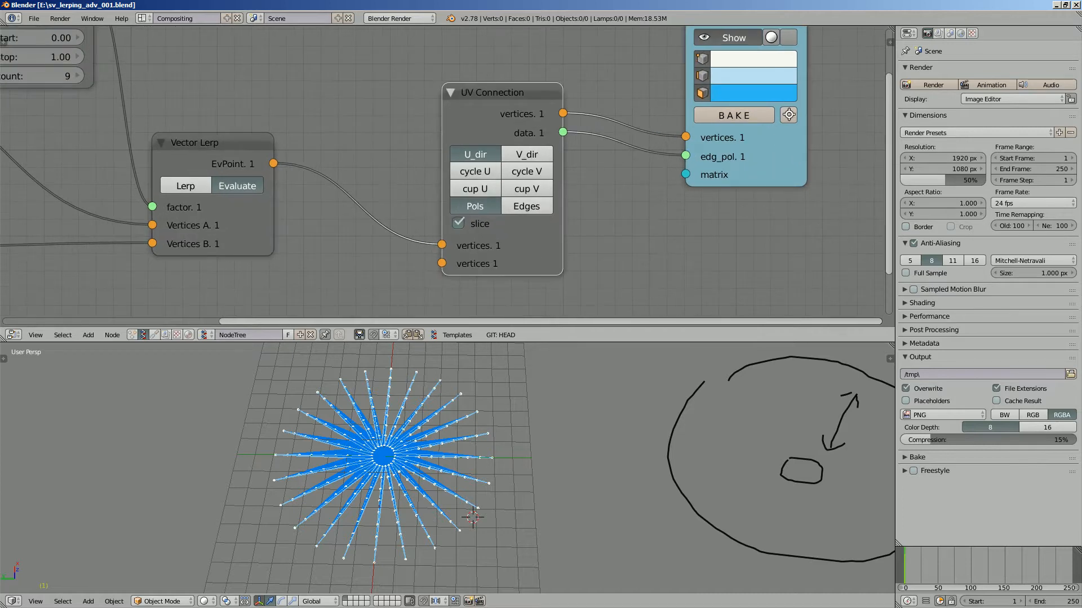
drag(496, 93, 496, 86)
drag(195, 142, 268, 118)
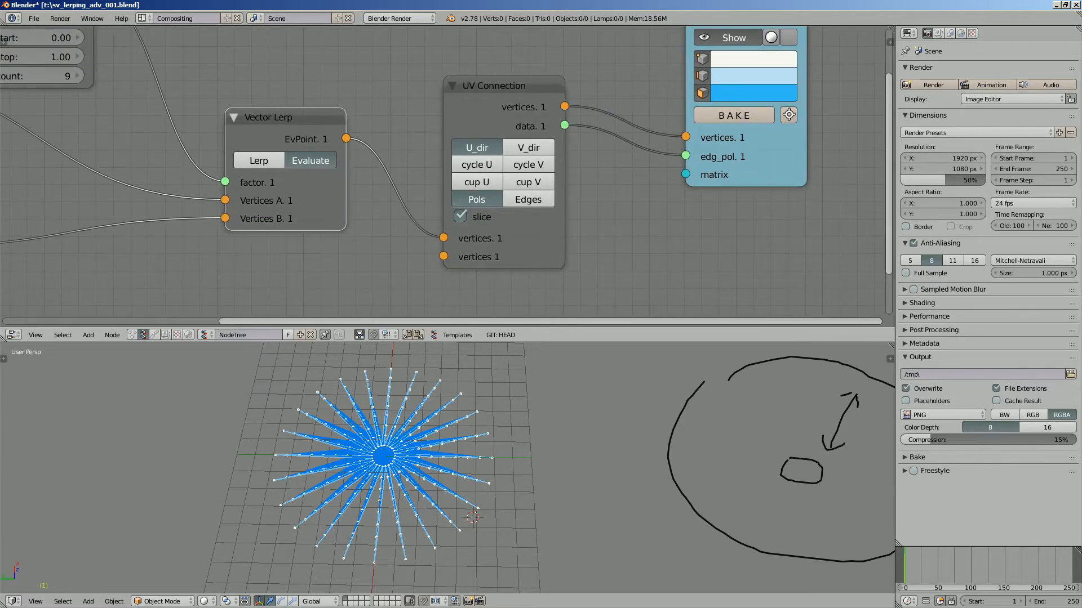
scroll(445, 181, down, 2)
middle_drag(445, 181, 602, 231)
scroll(503, 224, down, 2)
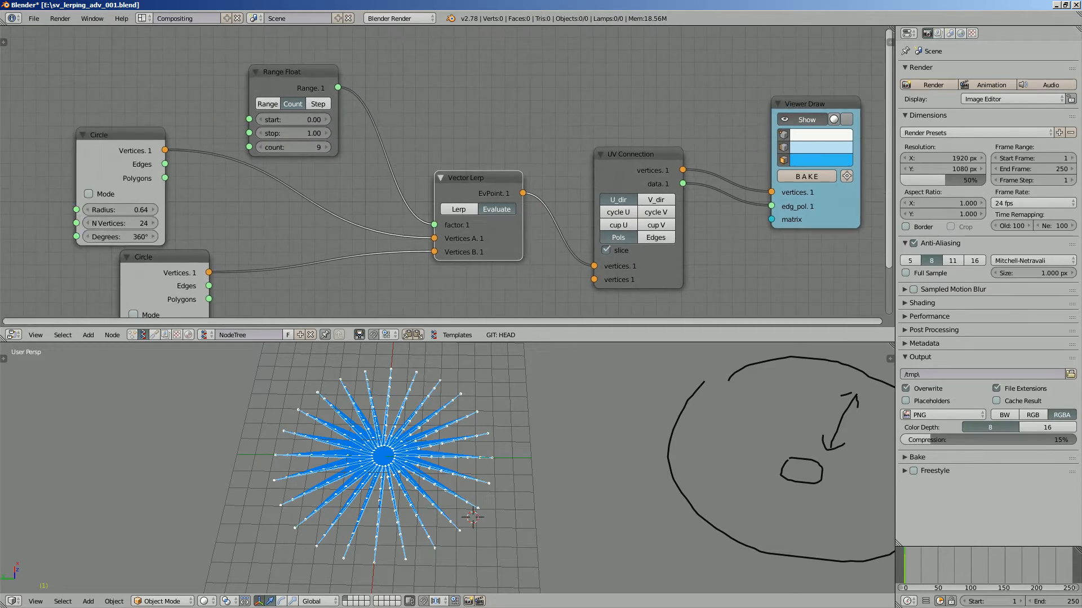
scroll(445, 180, down, 1)
middle_drag(446, 180, 355, 155)
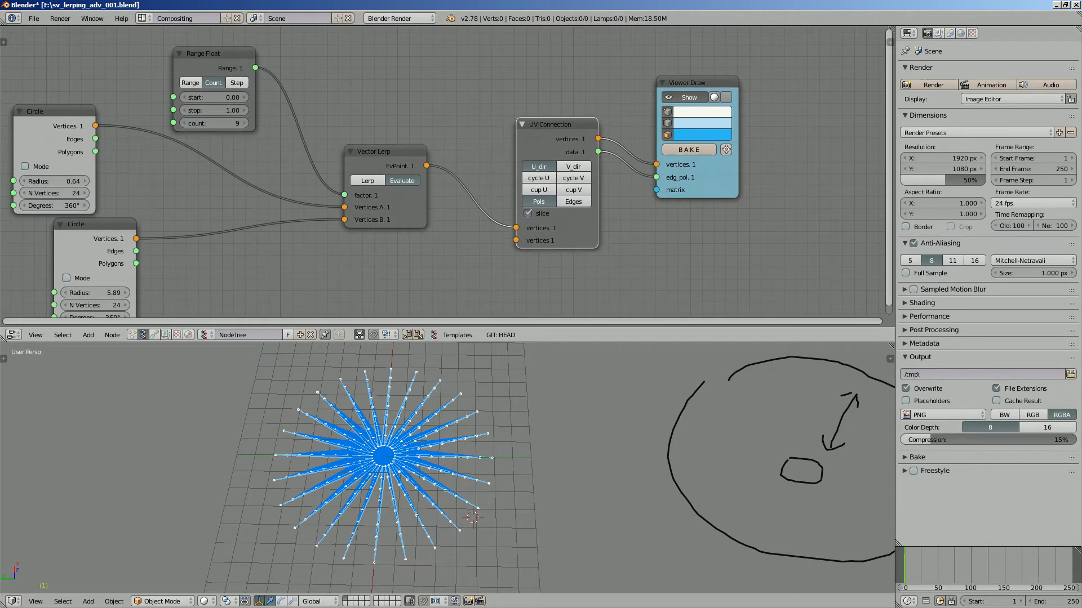
Move Viewer Draw farther from UV Connection and keep Range Float clear of Vector Lerp.
drag(692, 83, 735, 82)
mouse_move(735, 82)
middle_down()
mouse_move(735, 124)
mouse_move(813, 104)
mouse_move(824, 150)
middle_up()
drag(293, 122, 284, 113)
key(alt+space)
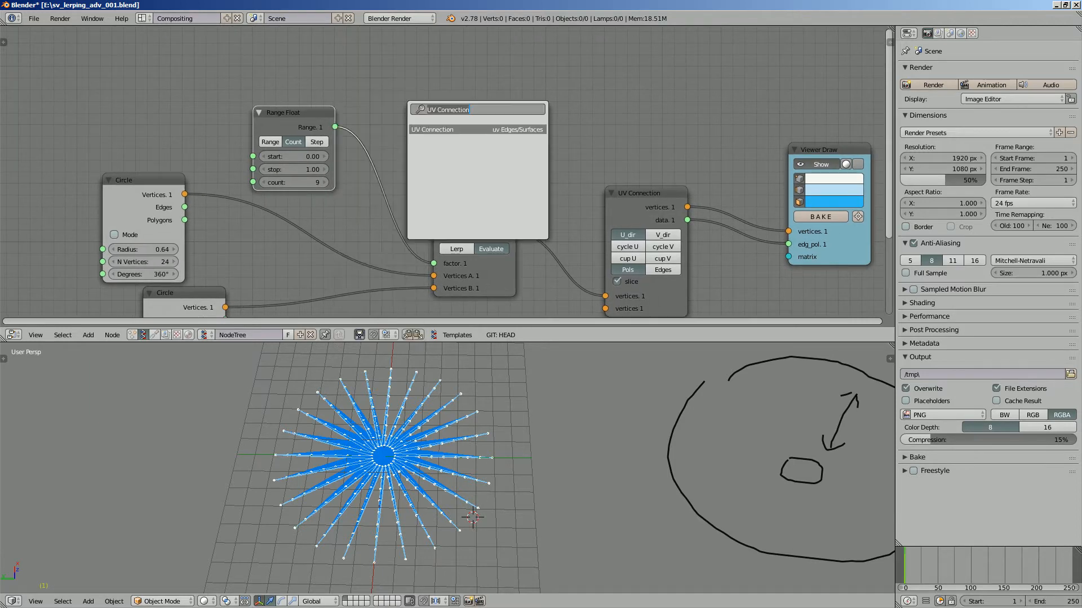
key(Escape)
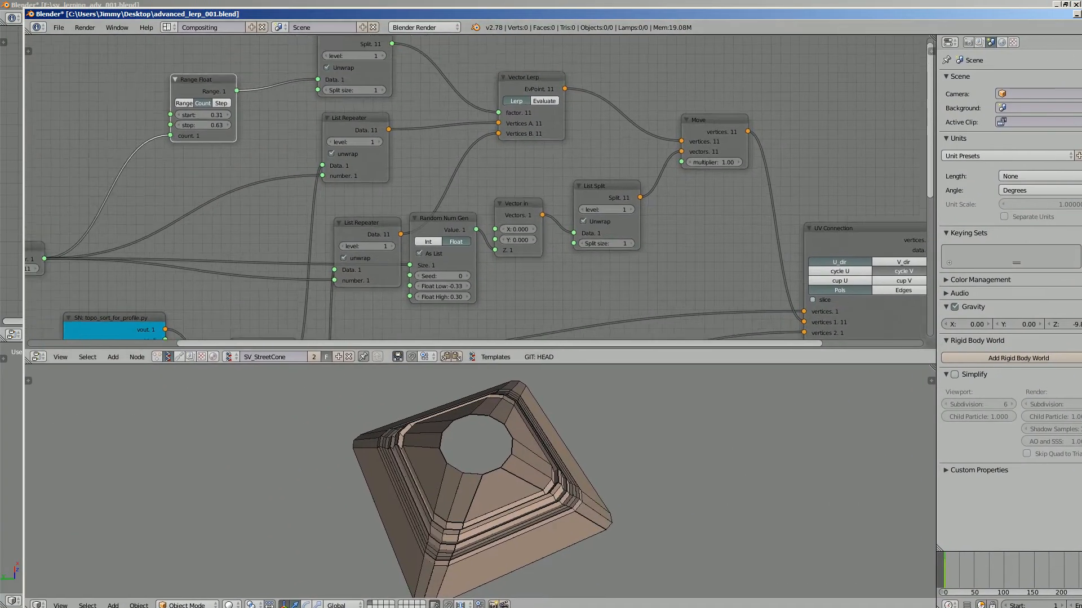
In the advanced_lerp_001.blend Blender window, examine how List Split and List Repeater feed Vector Lerp.
scroll(453, 65, up, 3)
middle_drag(452, 65, 452, 99)
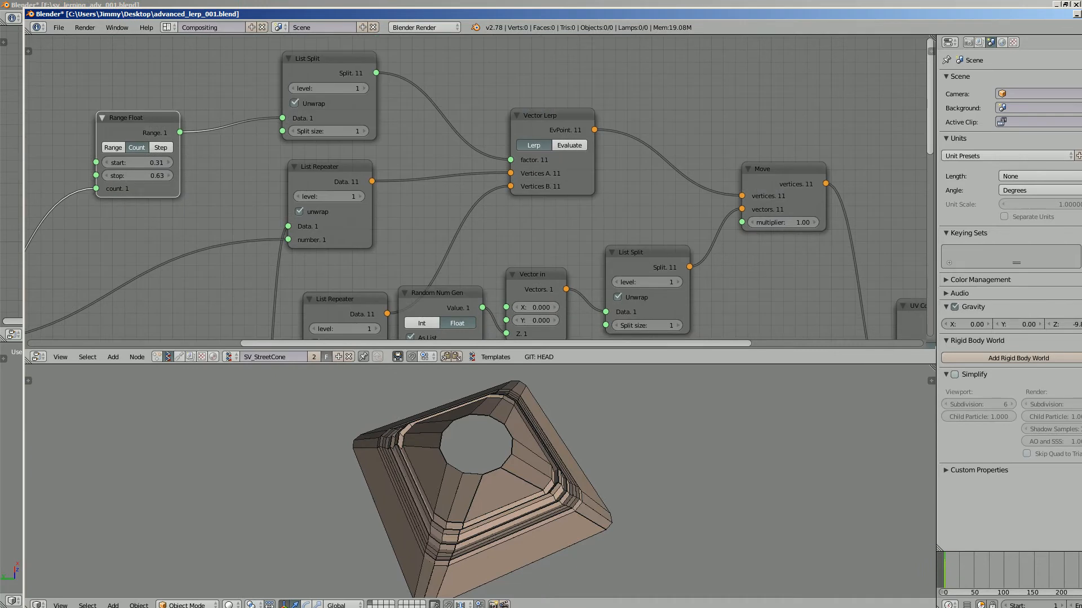
drag(340, 59, 350, 55)
drag(335, 168, 340, 178)
middle_drag(341, 178, 315, 205)
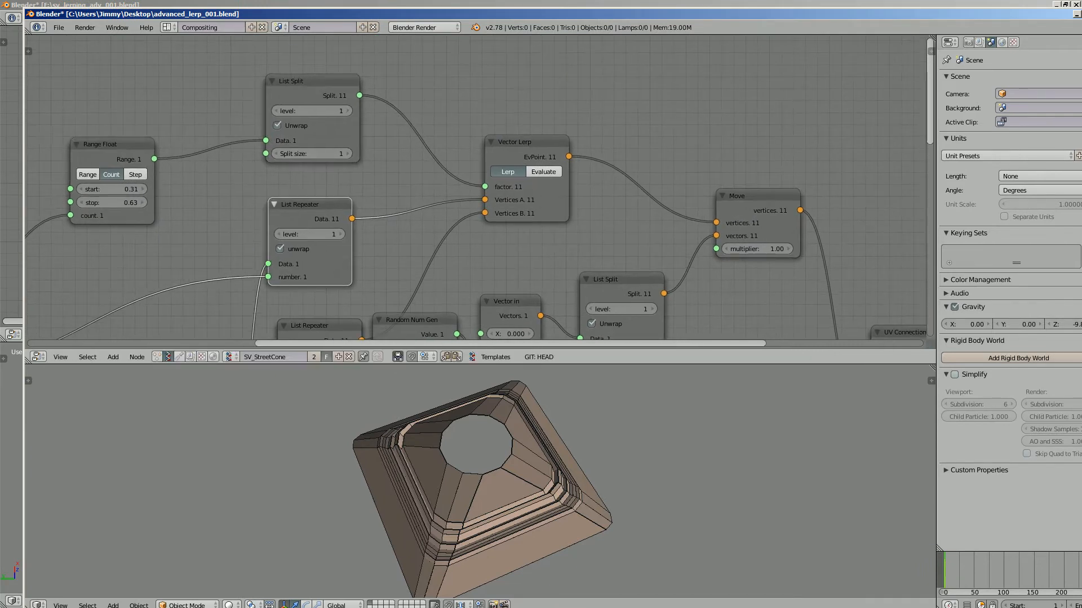
drag(323, 81, 316, 86)
drag(316, 204, 313, 196)
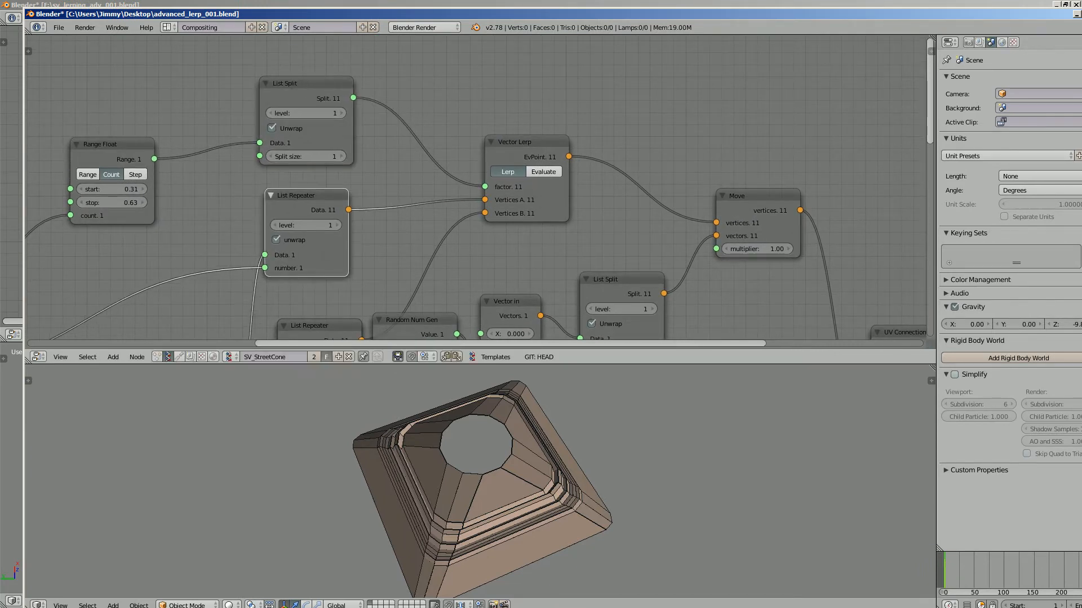
drag(316, 85, 333, 87)
click(313, 196)
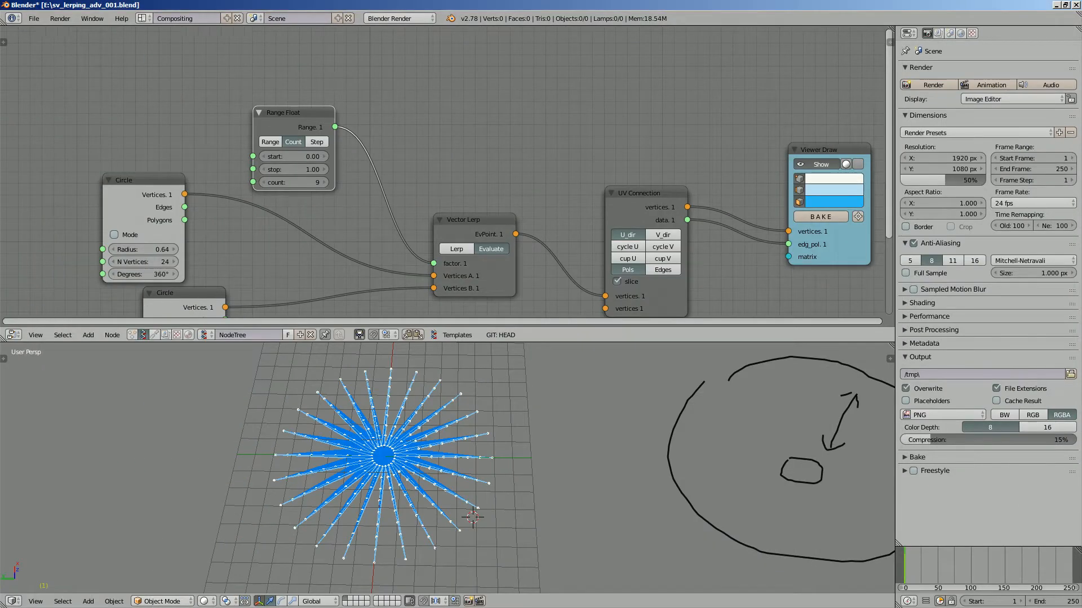
Return to the sv_lerping_adv_001.blend window and insert a List Split node between Range Float and Vector Lerp's factor input.
middle_drag(427, 135, 387, 108)
key(alt+space)
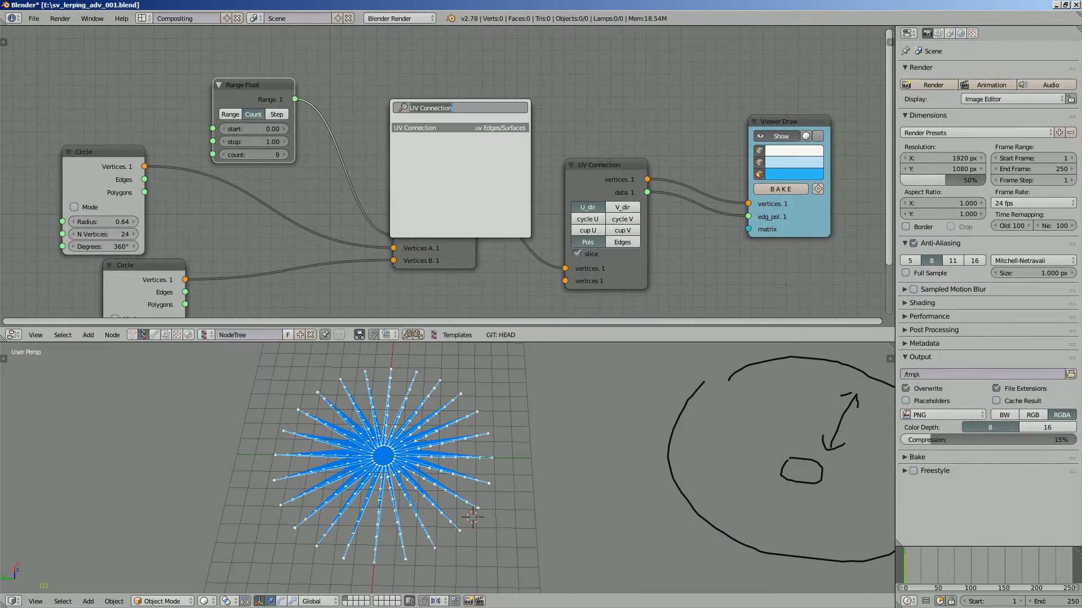
text(list s)
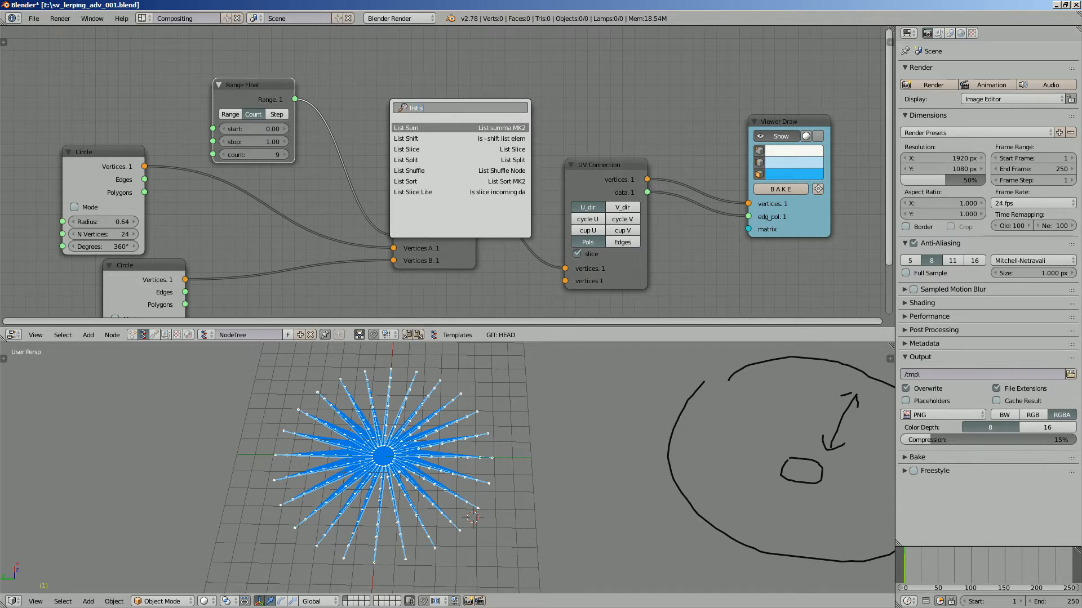
key(Down)
key(Down)
key(Down)
key(Return)
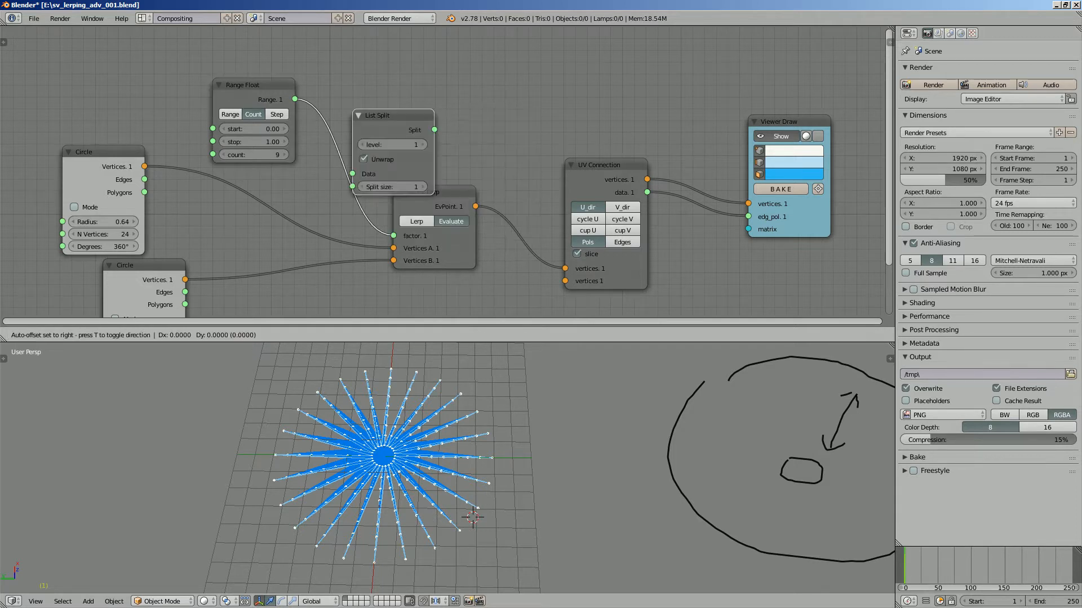
key(Return)
drag(248, 86, 225, 79)
drag(384, 104, 366, 108)
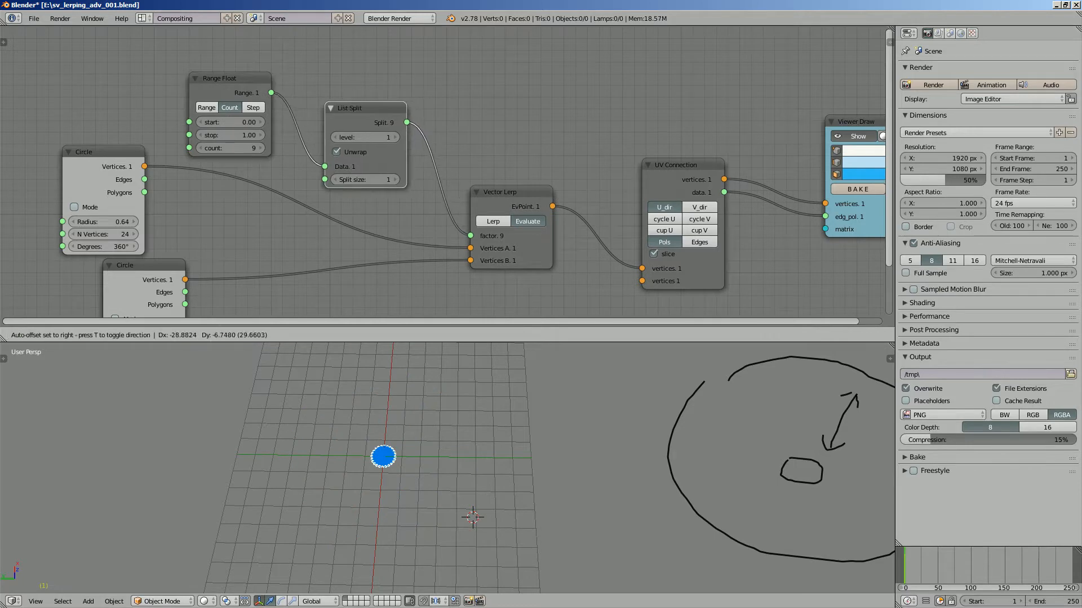
Set the Range Float count to 24.
middle_drag(389, 118, 436, 183)
scroll(437, 183, up, 3)
middle_drag(248, 223, 301, 164)
click(301, 163)
text(24)
key(Return)
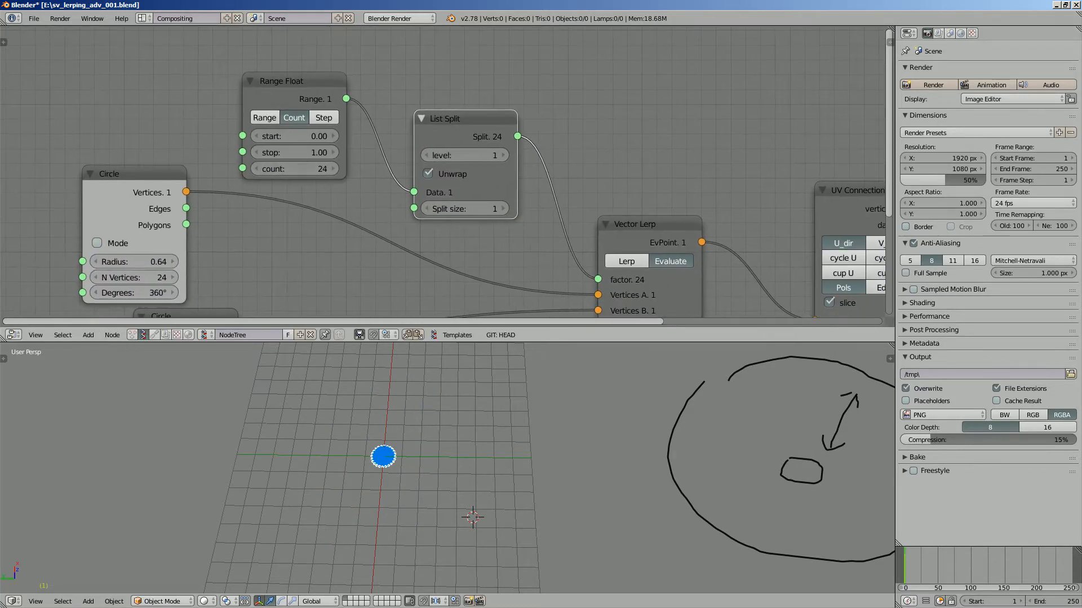
Save the setup with the added List Split over the existing blend file.
middle_drag(451, 197, 401, 197)
middle_drag(495, 166, 435, 168)
scroll(435, 168, up, 4)
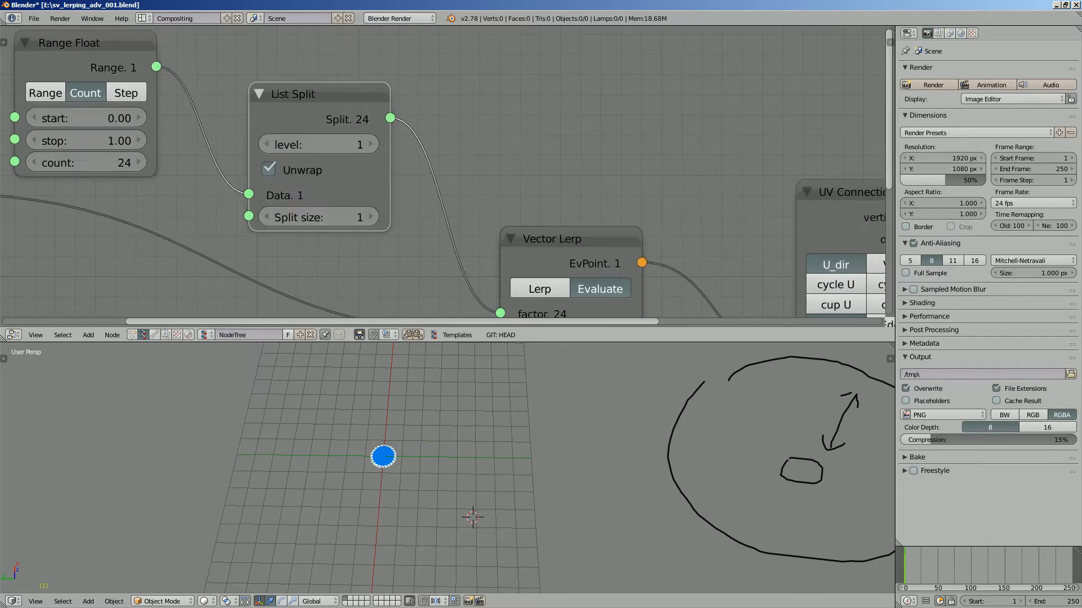
middle_drag(476, 118, 330, 239)
key(ctrl+s)
click(405, 213)
Sketch the list notation [a, b, c] → [[a], [b], [c]] in the empty space above the nodes.
drag(302, 119, 319, 149)
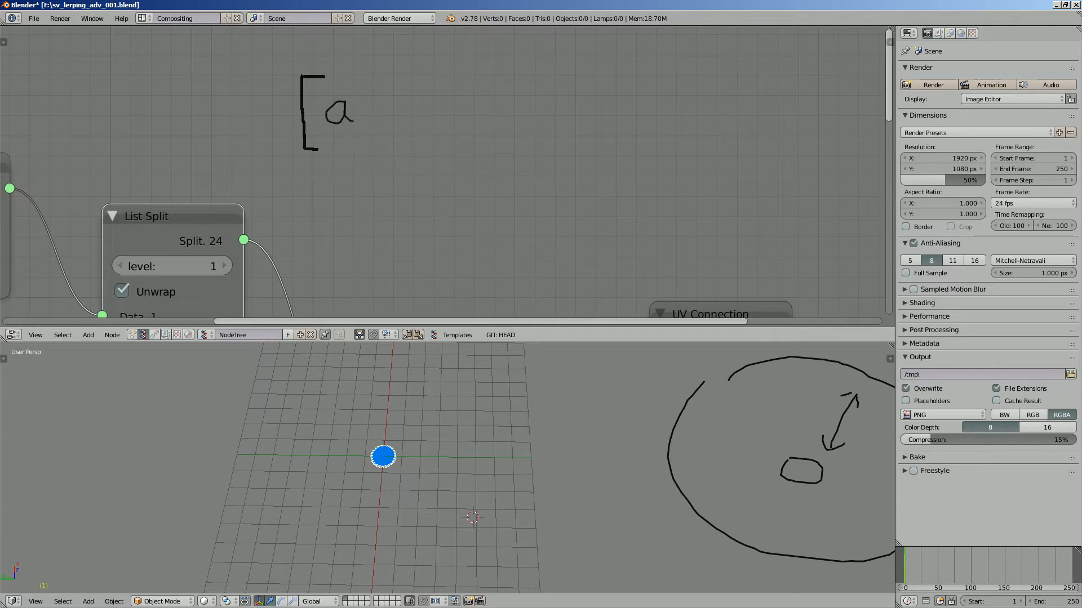
mouse_move(372, 114)
mouse_down()
mouse_move(378, 126)
mouse_move(416, 96)
mouse_up()
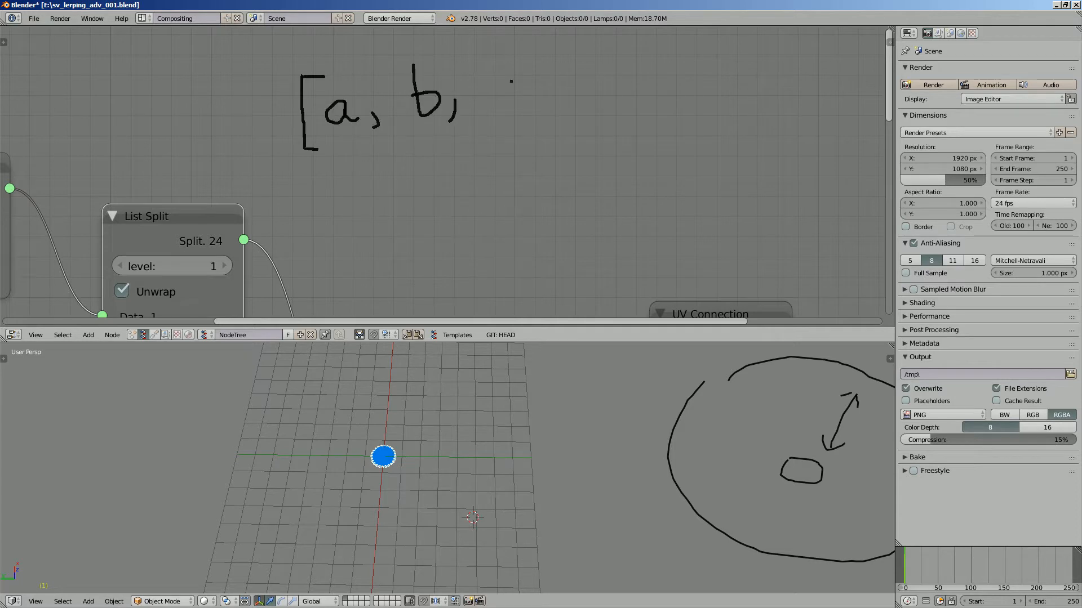
drag(511, 81, 528, 97)
middle_drag(569, 169, 305, 181)
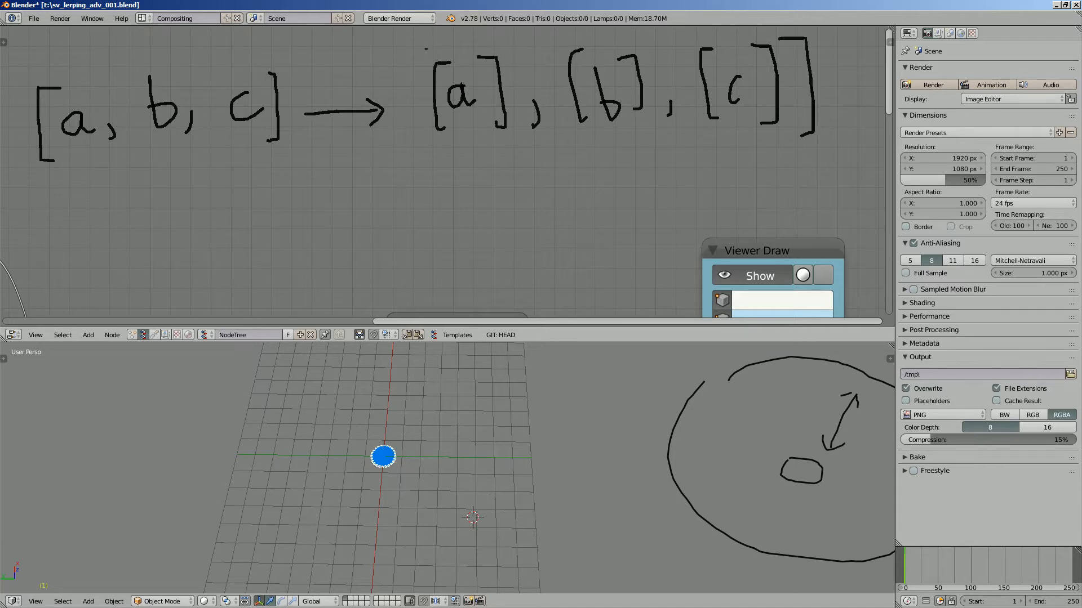
drag(415, 135, 432, 150)
Delete the grease pencil layer holding the list sketch from the node editor and hide the sidebar.
scroll(432, 149, down, 3)
mouse_move(432, 150)
middle_down()
mouse_move(374, 198)
mouse_move(367, 229)
mouse_move(444, 201)
mouse_move(562, 200)
middle_up()
key(n)
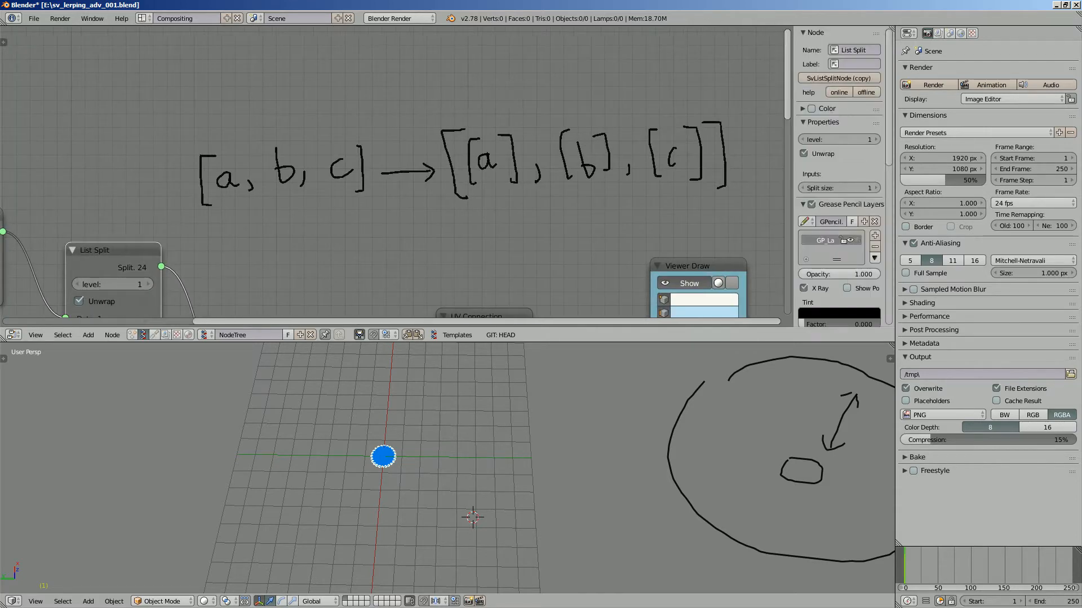
click(875, 247)
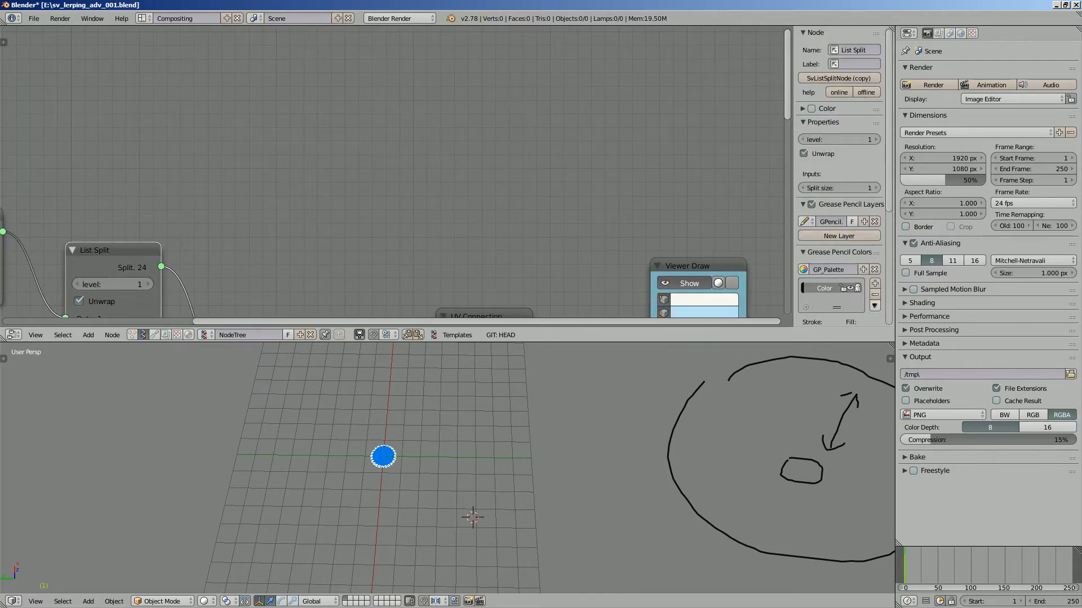
key(n)
Move List Split slightly closer to Vector Lerp.
scroll(338, 236, down, 1)
middle_drag(338, 237, 479, 131)
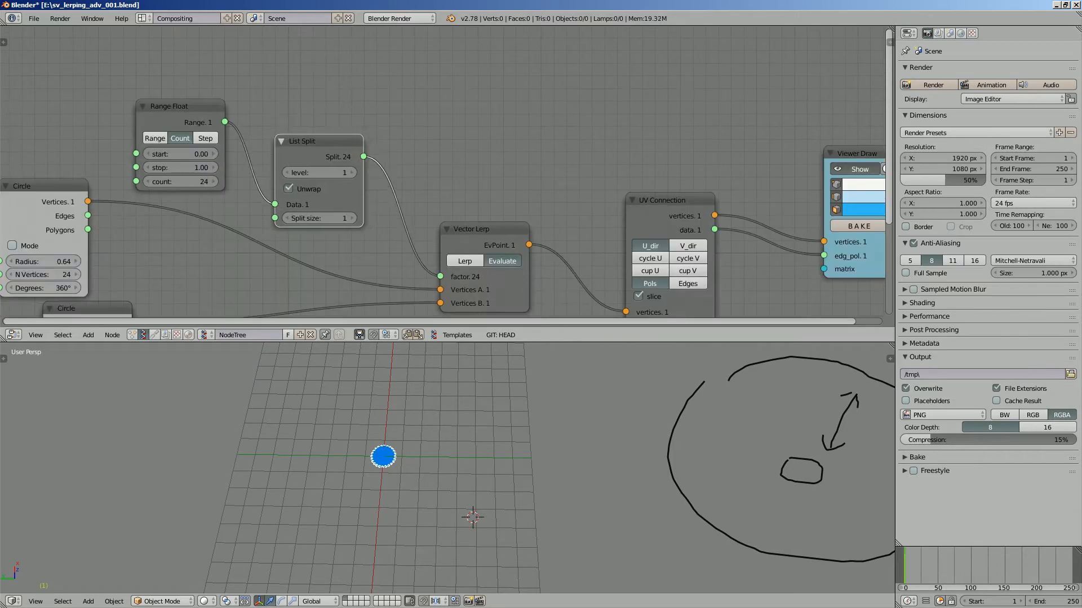
scroll(319, 255, up, 2)
scroll(425, 170, up, 1)
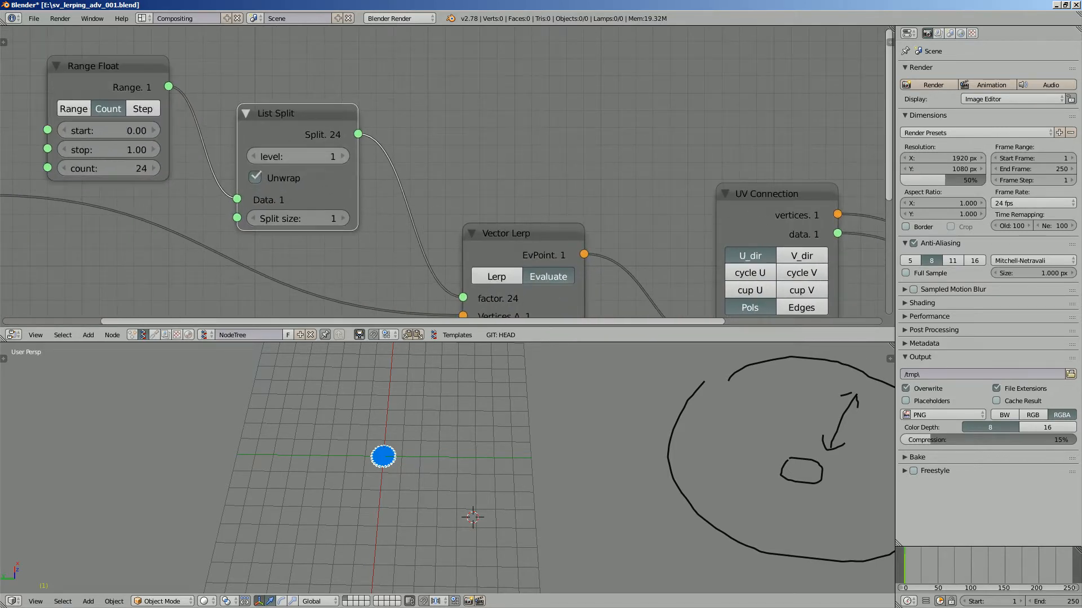
drag(296, 115, 328, 112)
Stack the two Circle nodes with free space before Vector Lerp and save over the existing file.
scroll(454, 282, down, 2)
middle_drag(455, 281, 538, 181)
scroll(442, 175, up, 7)
scroll(447, 172, down, 4)
middle_drag(338, 169, 485, 183)
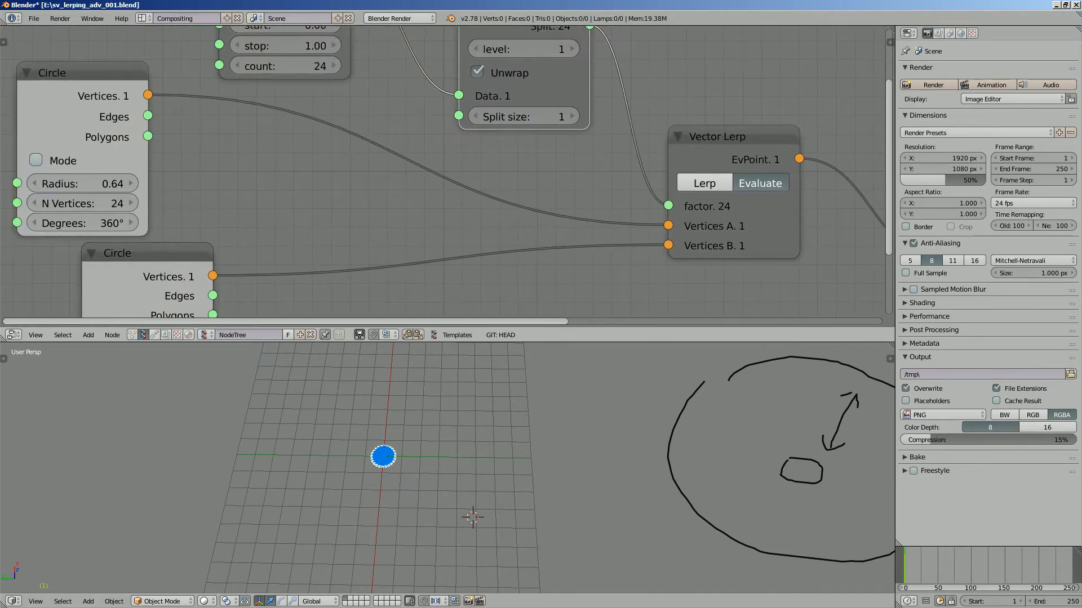
drag(96, 72, 100, 89)
scroll(447, 172, down, 1)
scroll(447, 172, down, 1)
middle_drag(226, 239, 228, 212)
drag(225, 213, 184, 235)
key(ctrl+s)
key(Return)
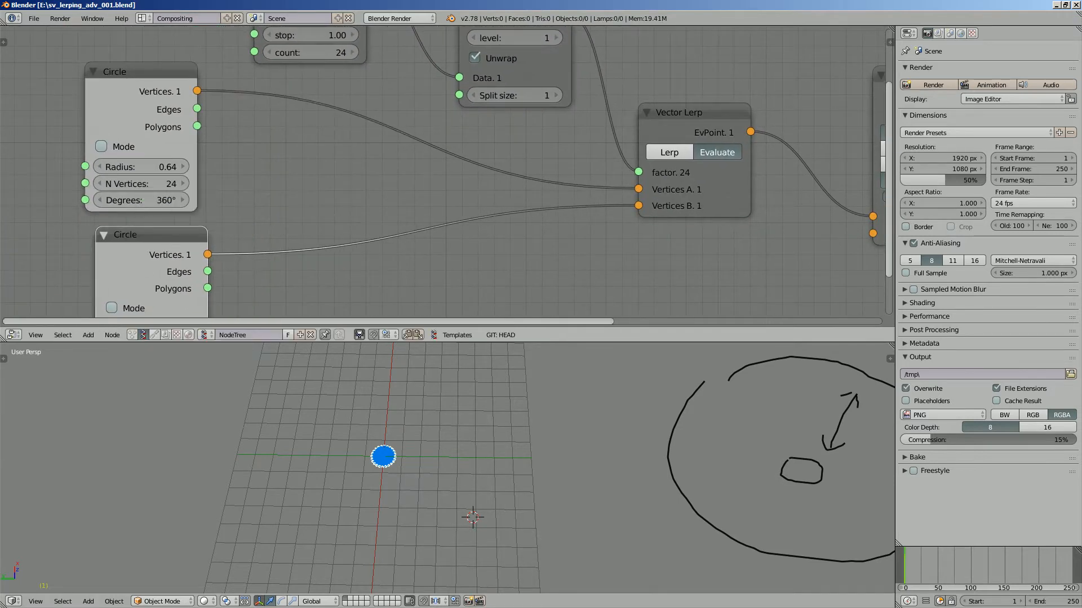
Insert a List Repeater between the first Circle and Vertices A, and its duplicate between the second Circle and Vertices B.
key(alt+space)
text(list rep)
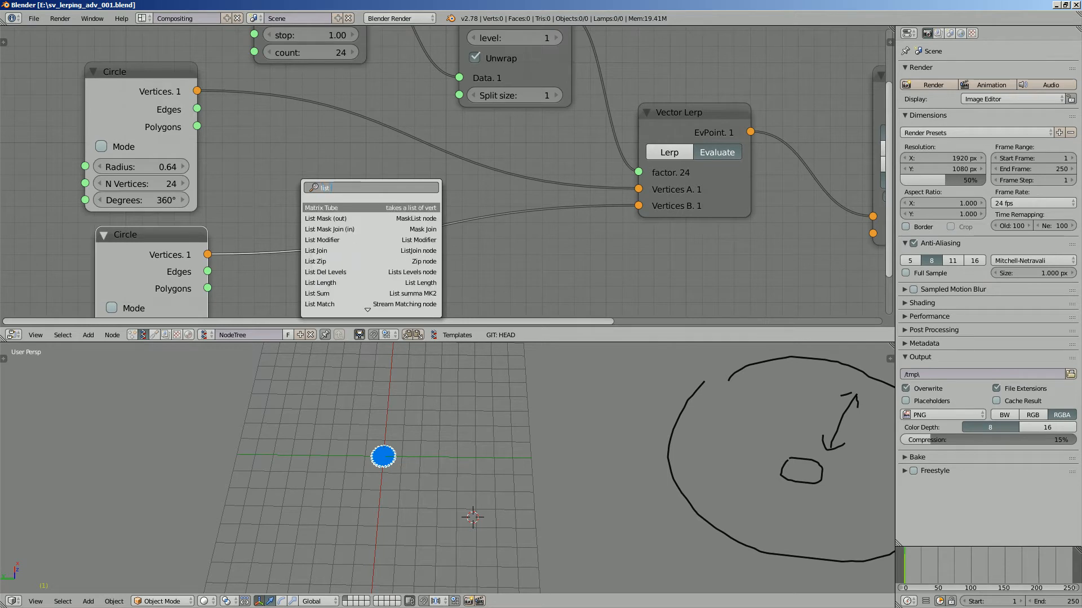
key(Return)
click(286, 101)
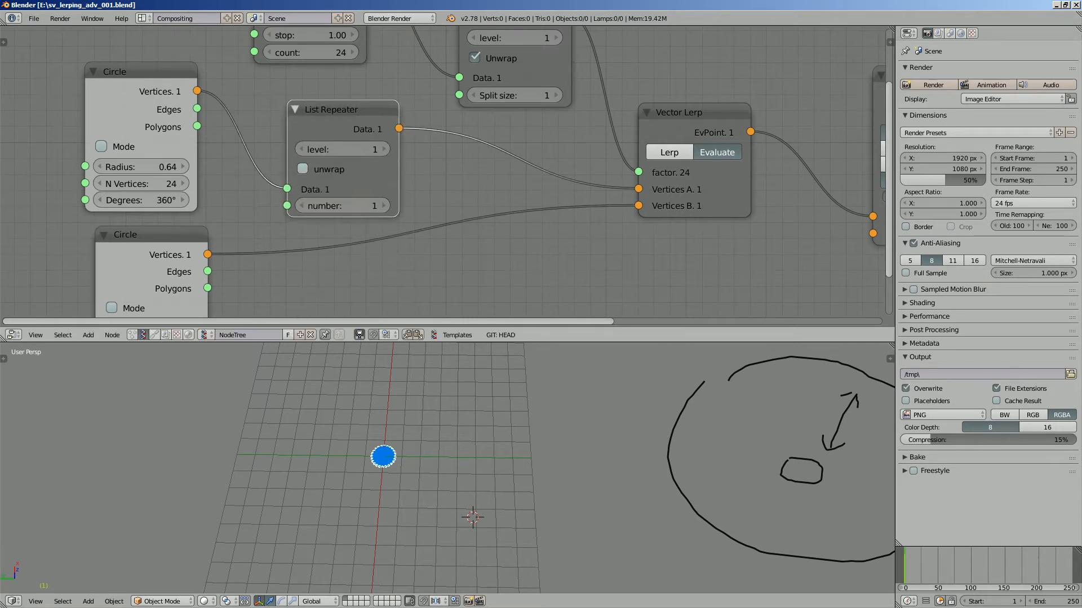
key(shift+d)
click(271, 233)
Set the number on both List Repeaters to 24 and save over the existing file.
middle_drag(272, 232, 241, 187)
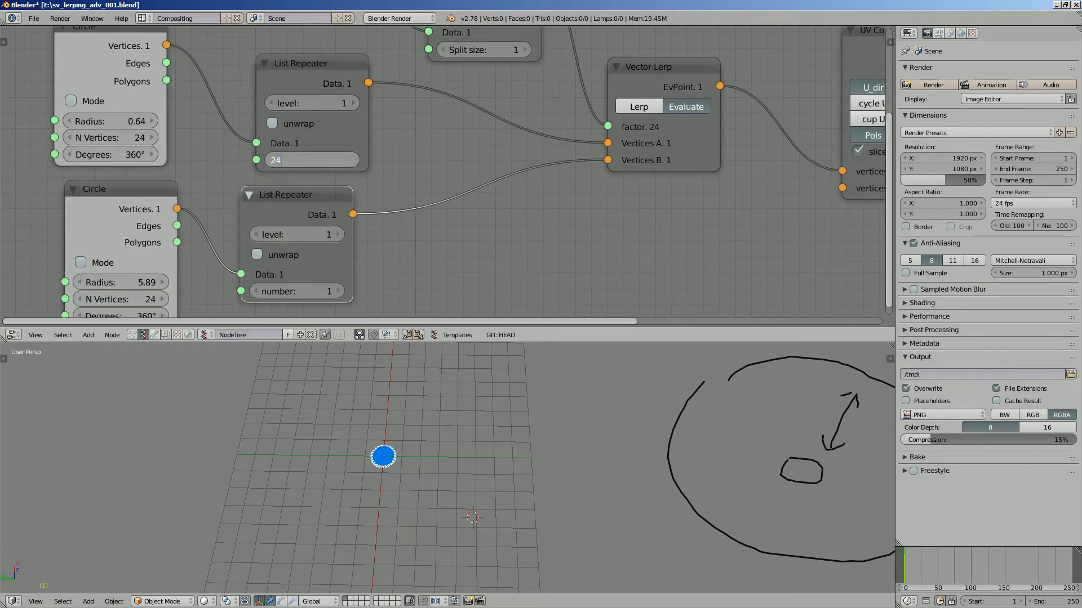
scroll(414, 247, down, 3)
middle_drag(415, 247, 292, 310)
key(ctrl+s)
key(Return)
Enable unwrap on both List Repeaters and save over the existing file.
scroll(291, 311, up, 8)
scroll(291, 310, down, 1)
middle_drag(135, 226, 258, 186)
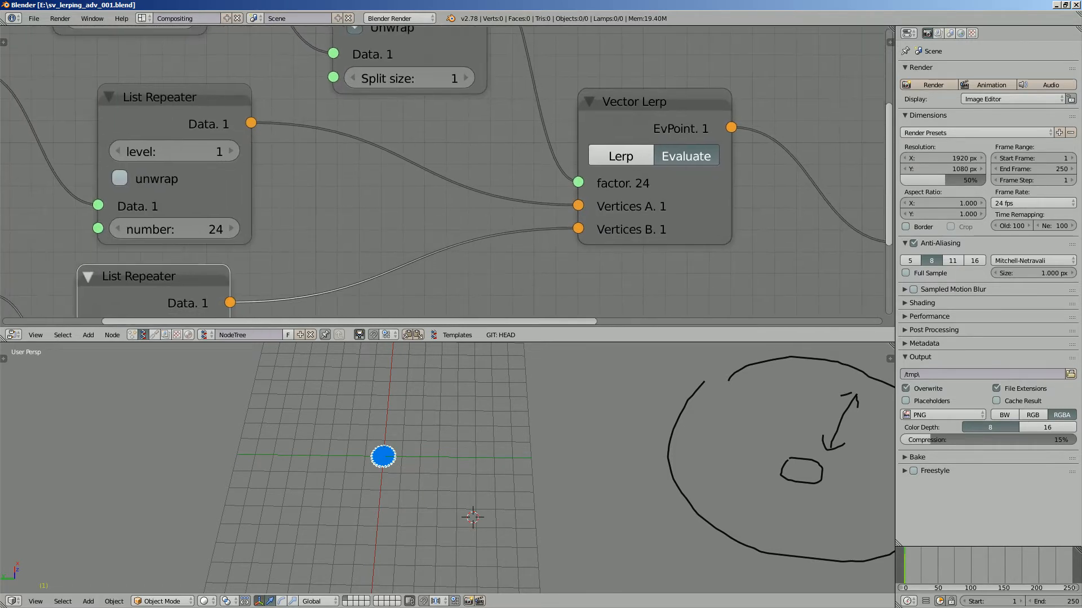
click(122, 177)
scroll(121, 177, down, 2)
middle_drag(122, 177, 102, 119)
click(128, 274)
scroll(442, 169, down, 2)
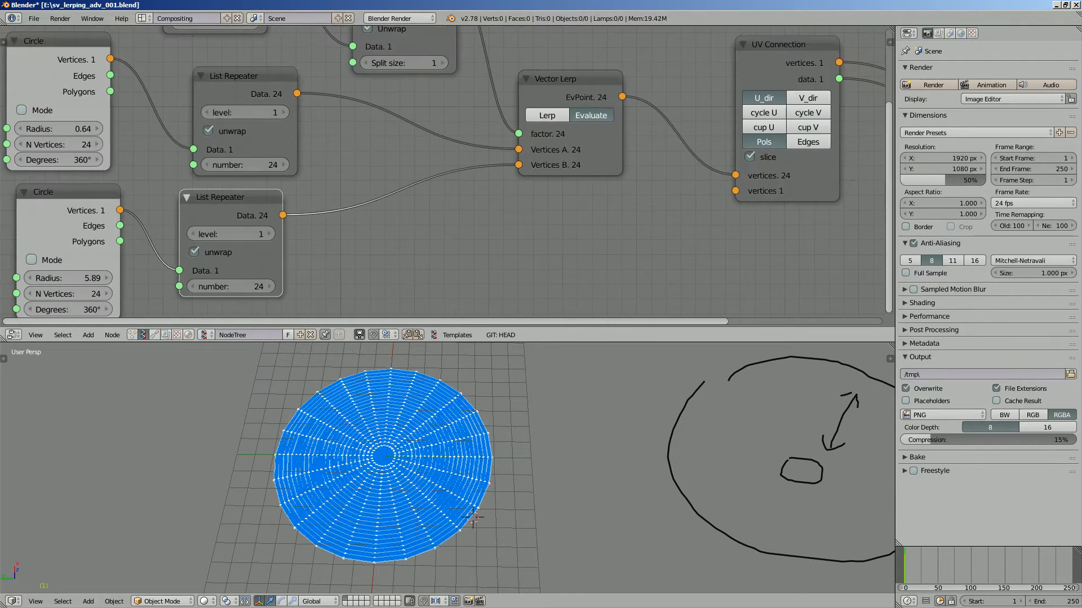
middle_drag(442, 169, 418, 185)
key(ctrl+s)
key(Return)
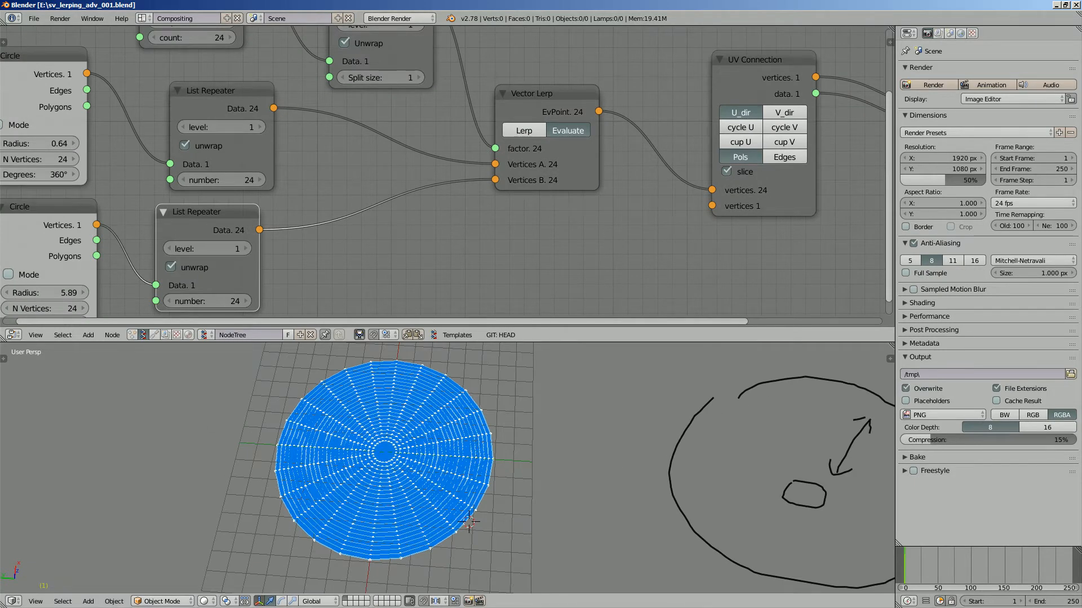
scroll(448, 468, up, 2)
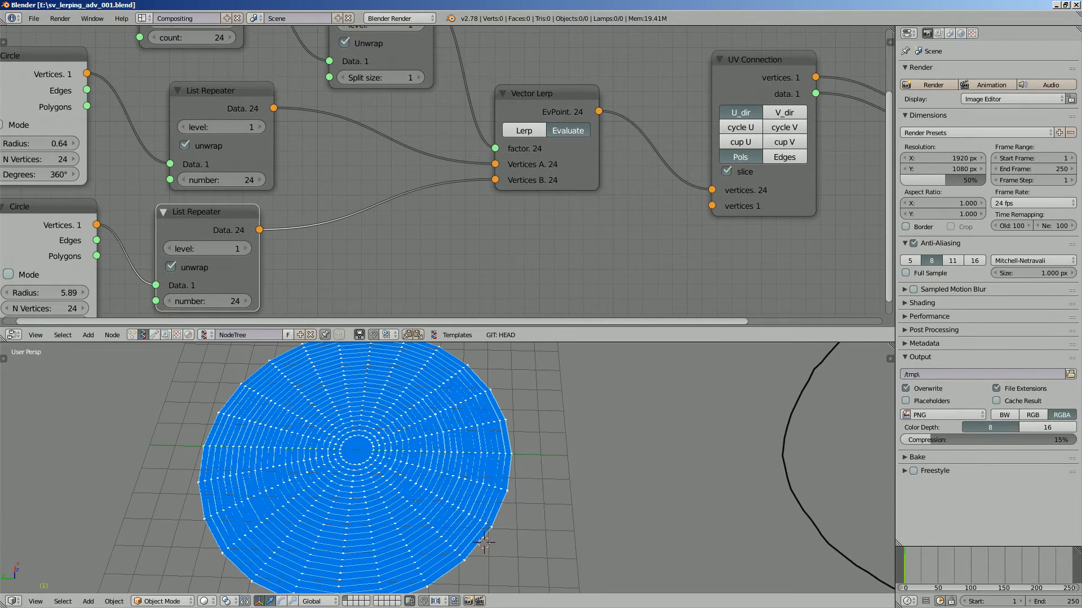
shift+middle_drag(422, 466, 475, 469)
scroll(475, 469, down, 1)
scroll(566, 169, down, 1)
middle_drag(566, 169, 327, 187)
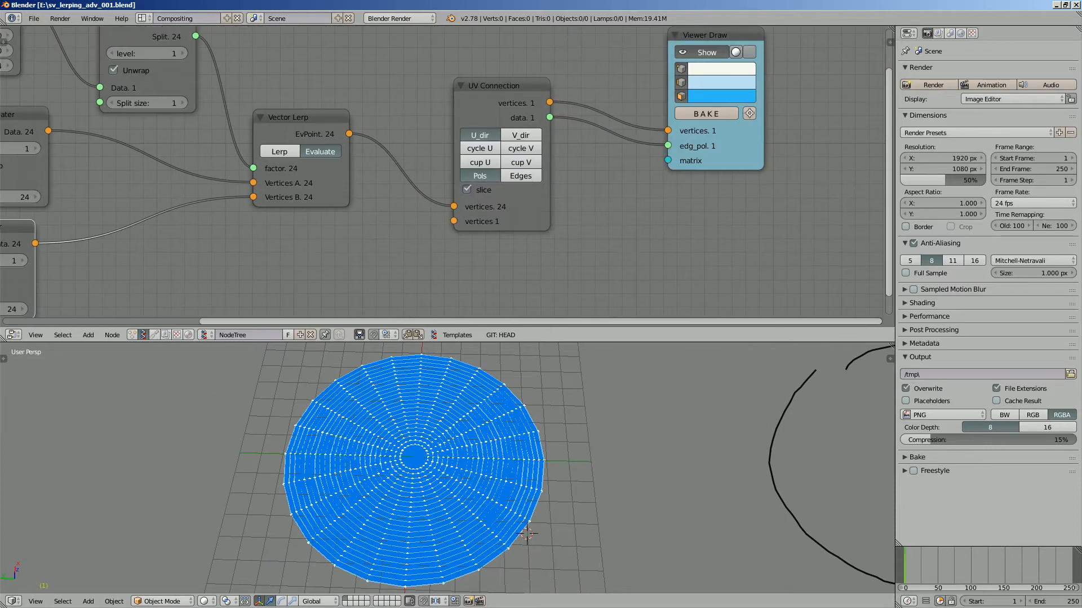
Turn off slice on the UV Connection node after toggling it for comparison, and move the node closer to Vector Lerp.
click(467, 189)
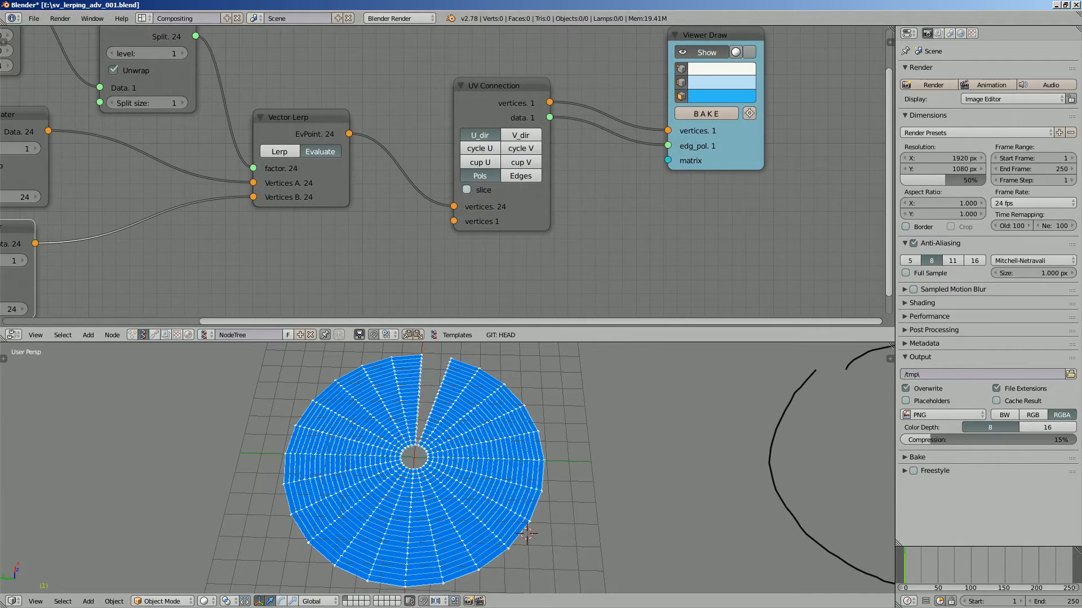
scroll(448, 468, up, 1)
scroll(448, 468, up, 1)
scroll(448, 468, down, 2)
middle_drag(448, 467, 417, 448)
click(466, 189)
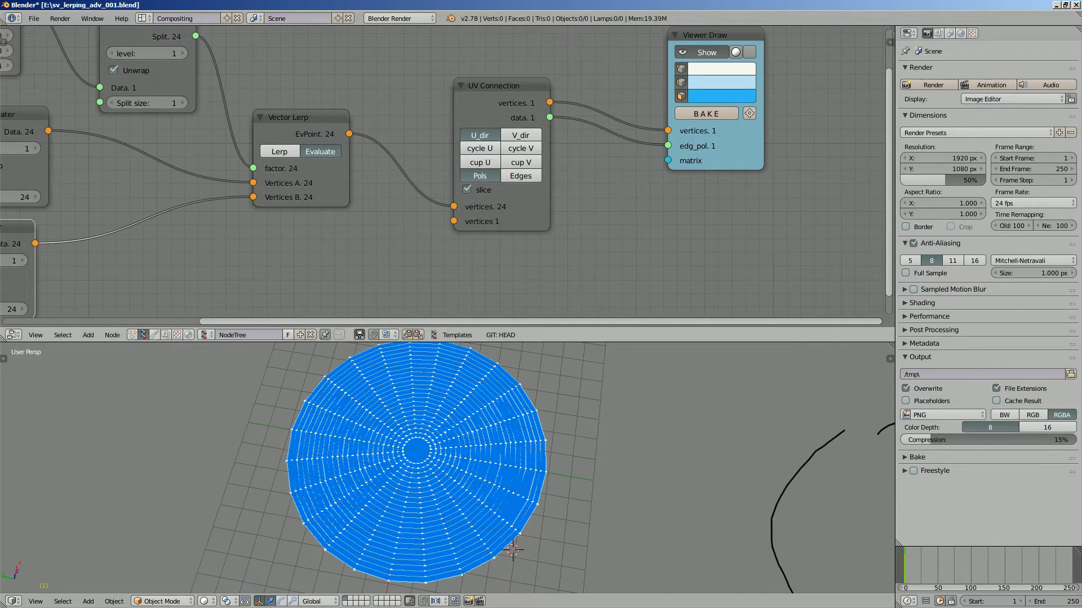
click(467, 189)
click(466, 189)
click(467, 189)
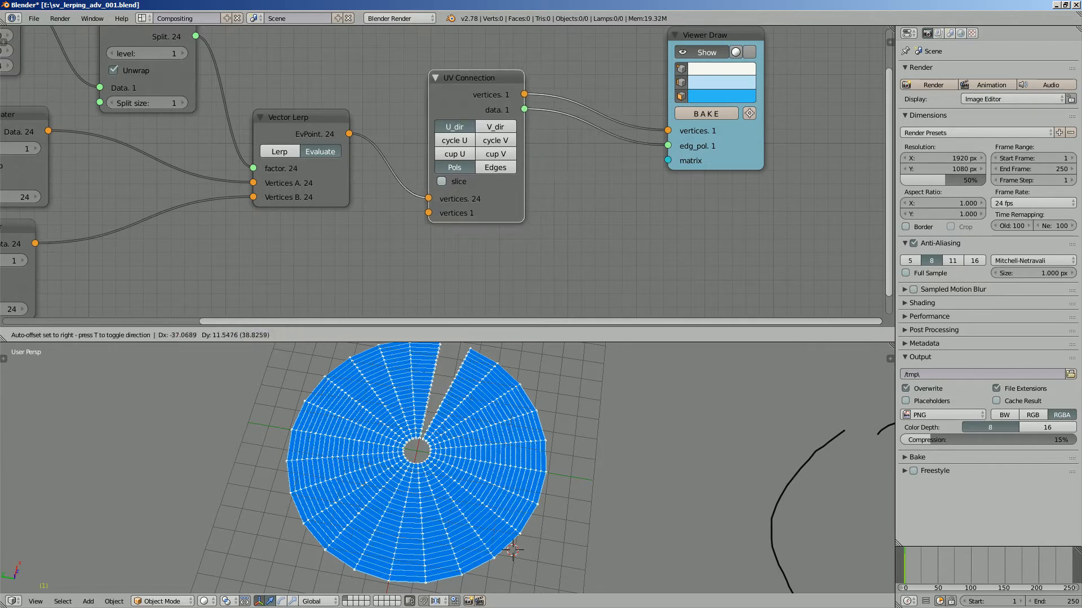
Alternate the UV Connection between U_dir and V_dir to compare the polygon output.
scroll(683, 232, up, 1)
click(446, 120)
click(494, 119)
click(447, 119)
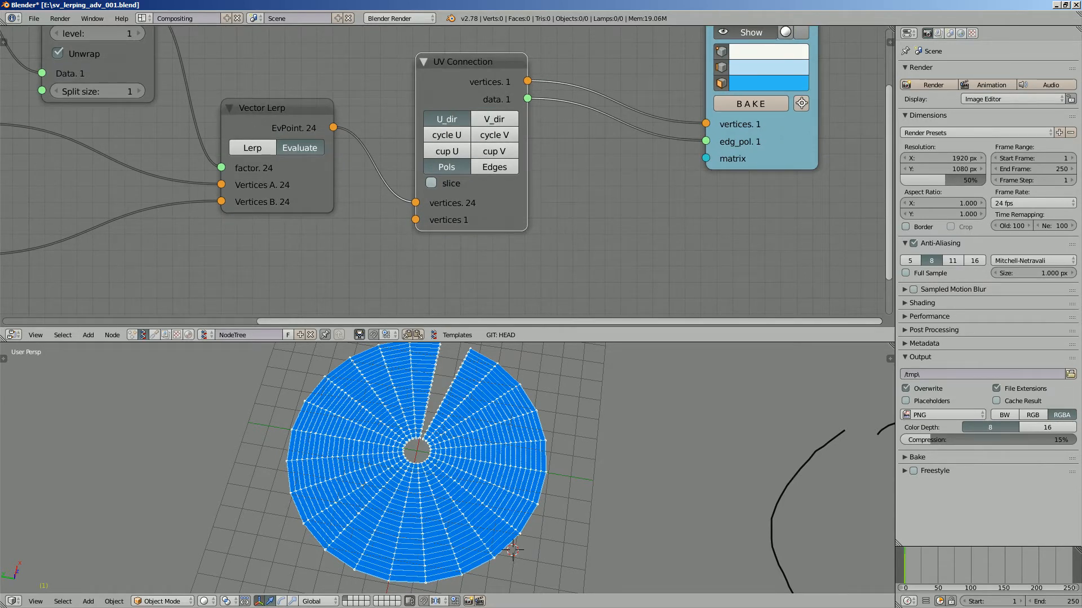
click(494, 119)
click(446, 119)
Switch the UV Connection output to Edges and alternate between V_dir and U_dir to compare the edge lines.
click(494, 166)
click(494, 119)
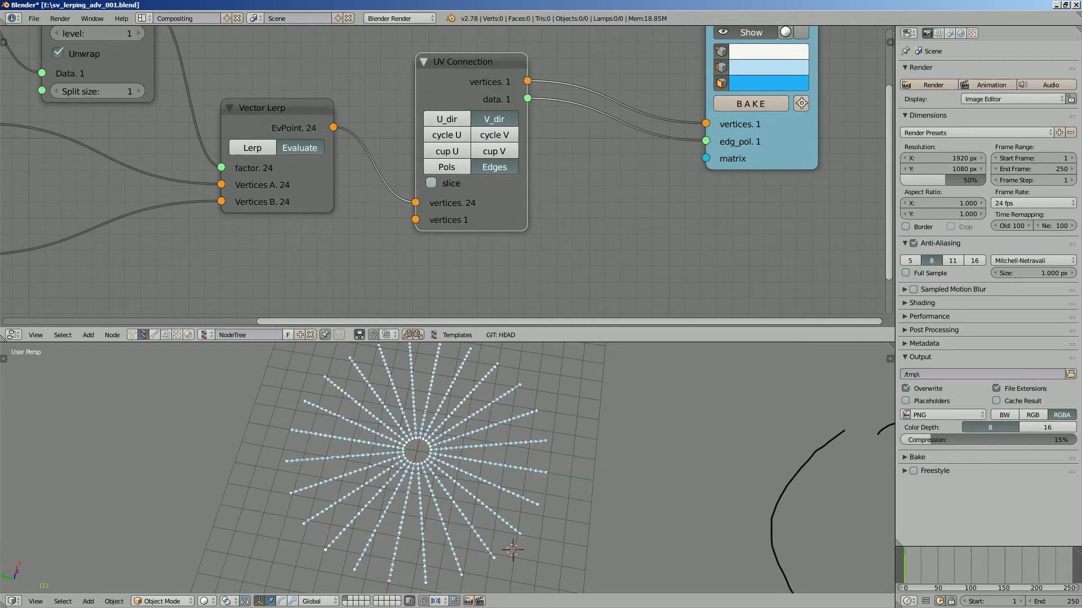
click(447, 119)
click(494, 119)
click(447, 120)
middle_drag(485, 451, 414, 450)
scroll(440, 451, up, 4)
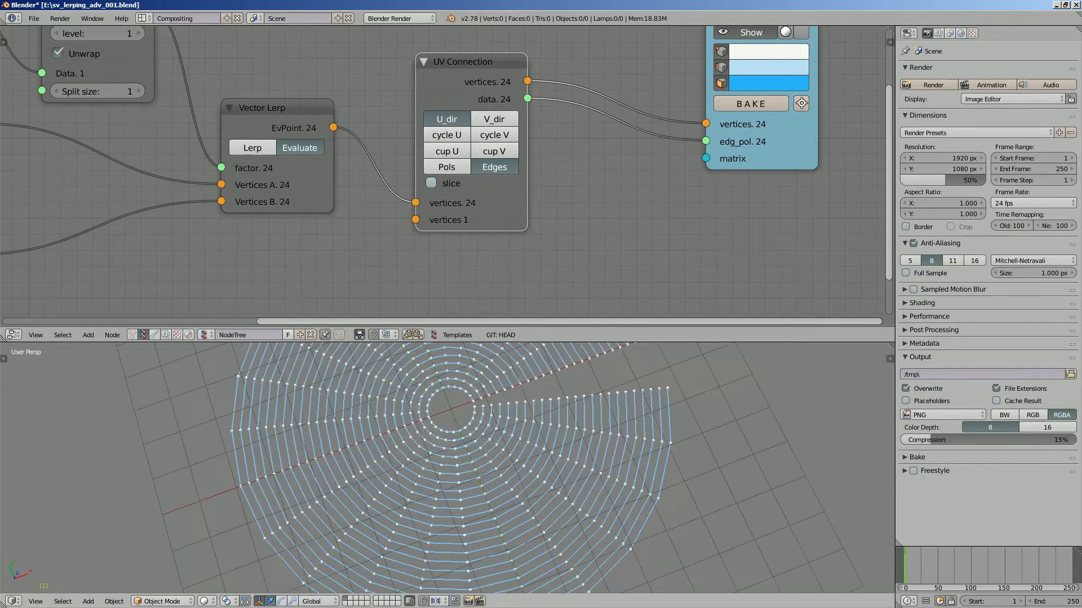
click(494, 120)
click(446, 120)
click(494, 119)
click(447, 119)
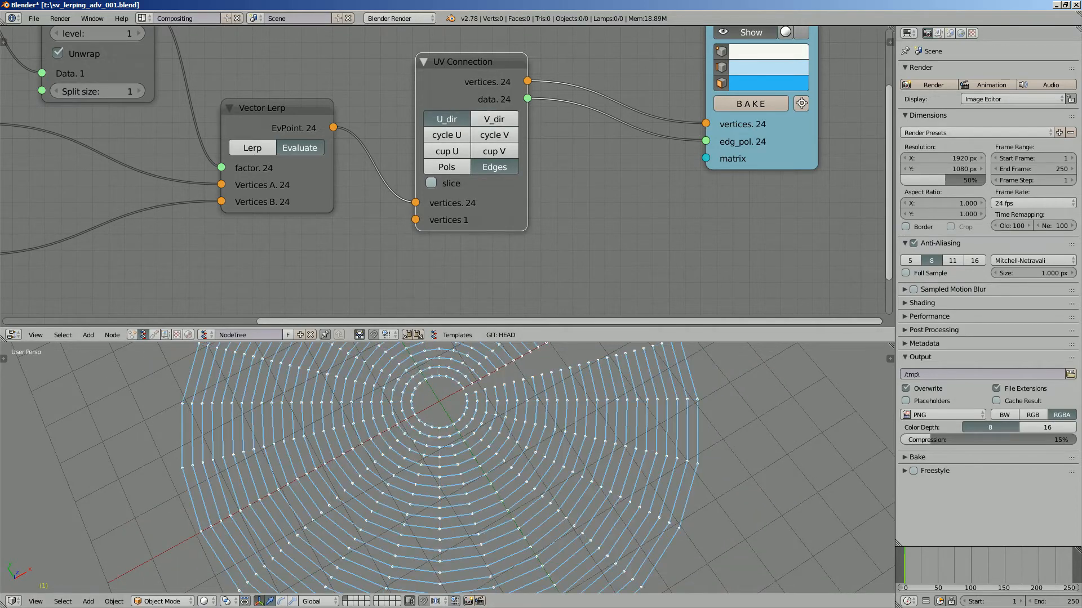
Compare both directions once more, leave the UV Connection on V_dir, and inspect the radial edge lines.
scroll(445, 451, down, 3)
middle_drag(445, 451, 485, 463)
click(495, 120)
click(447, 120)
scroll(490, 451, down, 2)
scroll(462, 465, up, 2)
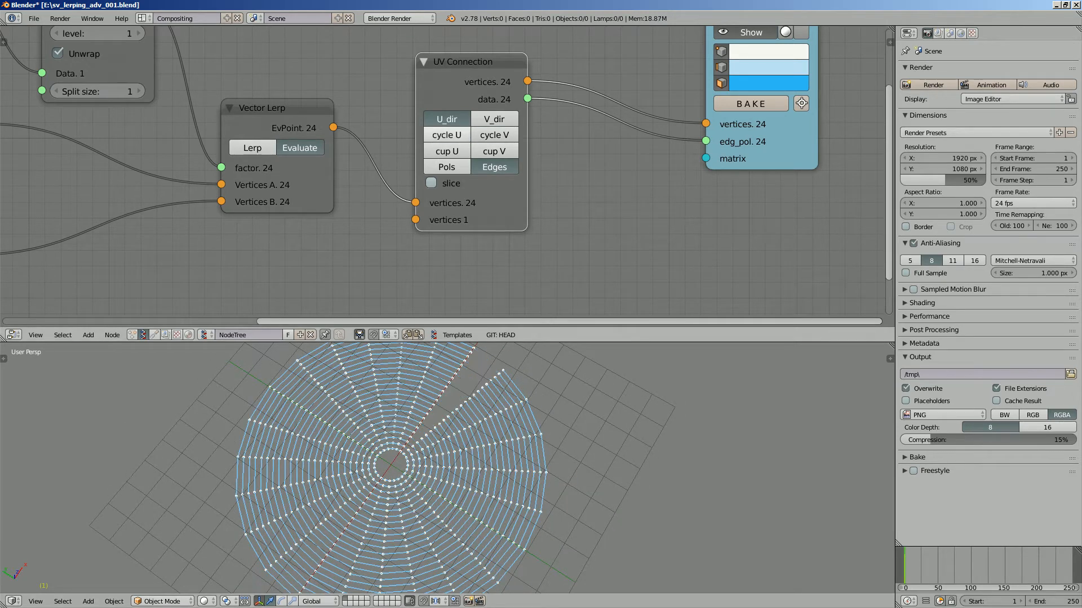
click(494, 119)
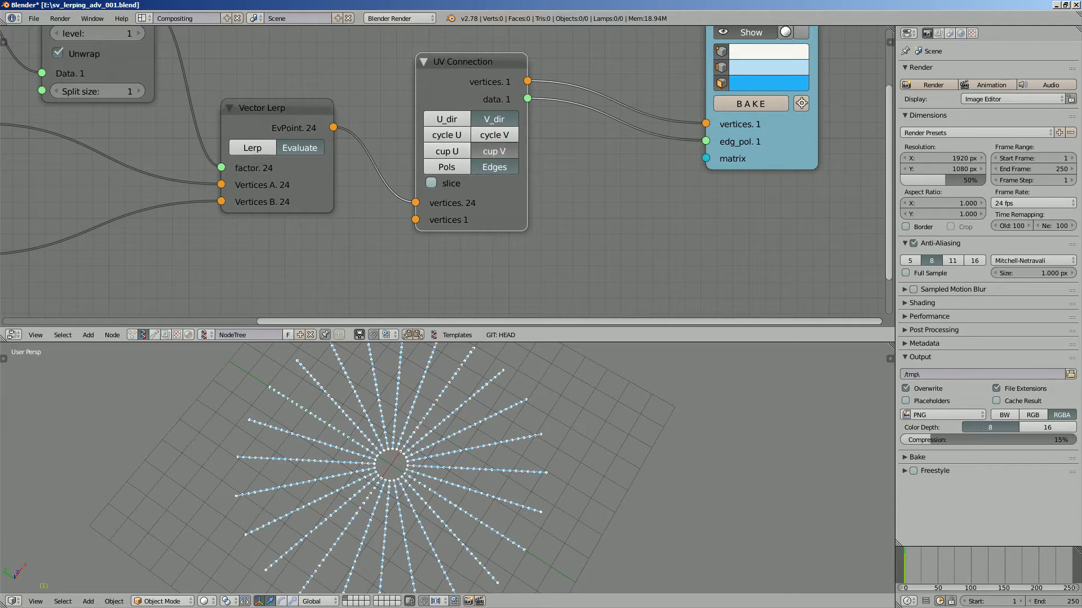
middle_drag(490, 457, 444, 437)
scroll(450, 441, down, 1)
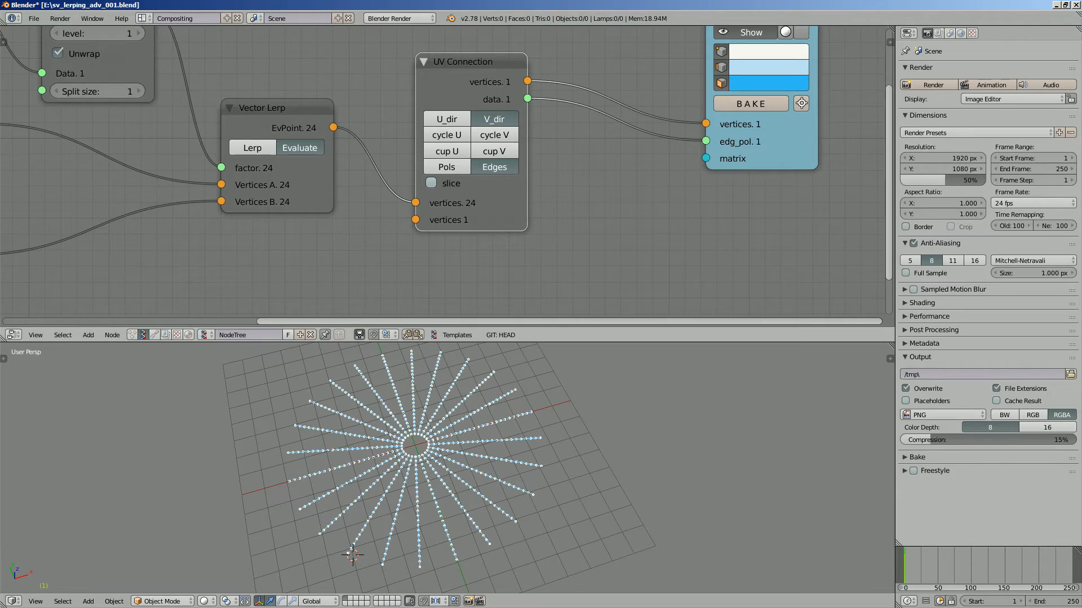
Set the UV Connection output back to Pols and enable cycle V to close the surface.
middle_drag(445, 194, 571, 200)
click(573, 174)
middle_drag(524, 439, 535, 452)
click(621, 142)
click(620, 142)
click(621, 141)
scroll(493, 169, down, 3)
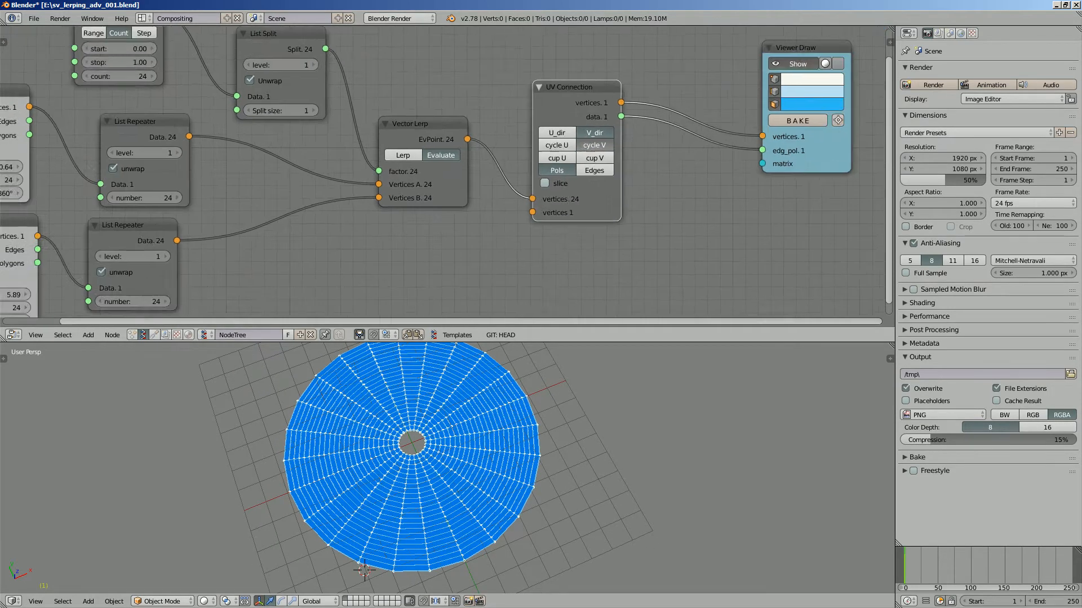
Set the outer Circle's radius to 6.28 and move the inner Circle and Range Float nodes away from the List Repeater.
middle_drag(493, 169, 683, 122)
scroll(445, 169, up, 1)
drag(304, 220, 312, 220)
middle_drag(372, 107, 374, 290)
drag(295, 200, 224, 187)
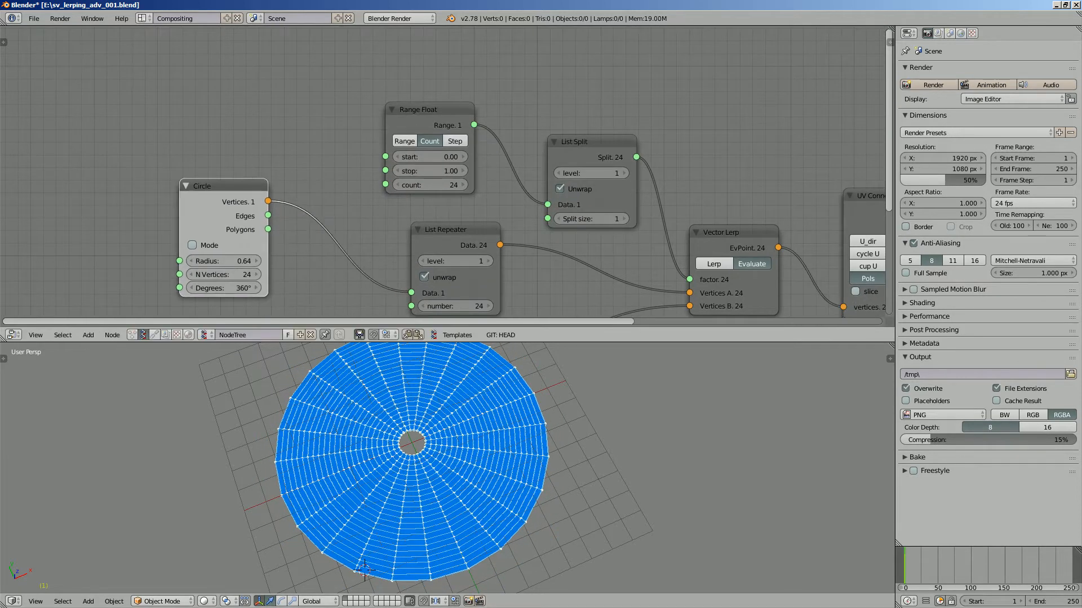
drag(431, 110, 444, 90)
middle_drag(360, 226, 408, 149)
drag(265, 110, 184, 110)
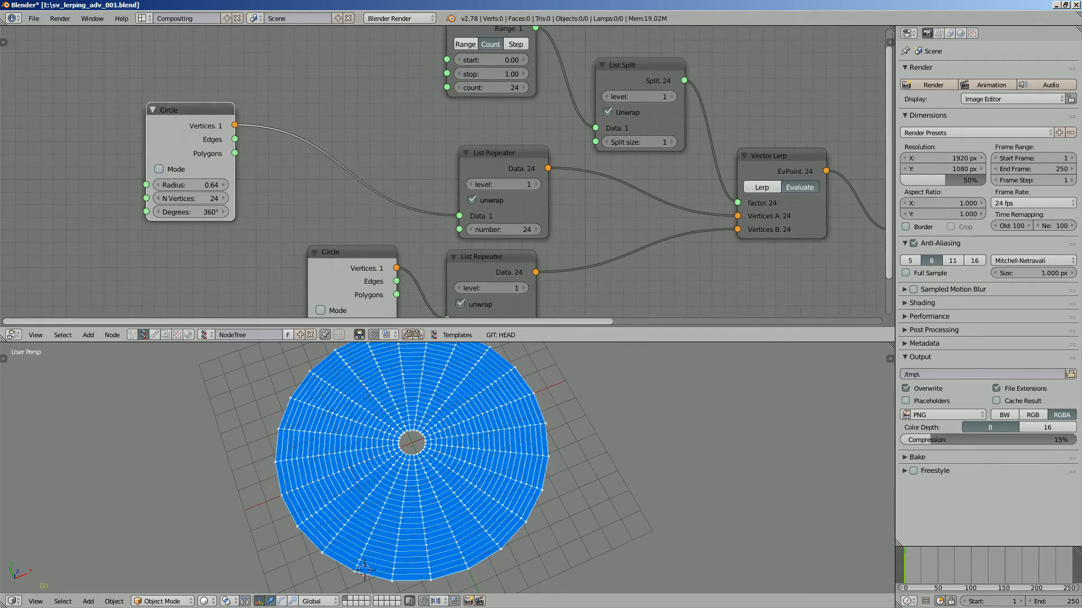
Save over the existing file and save an incremented copy as sv_lerping_adv_002.blend.
key(ctrl+s)
click(248, 93)
click(34, 19)
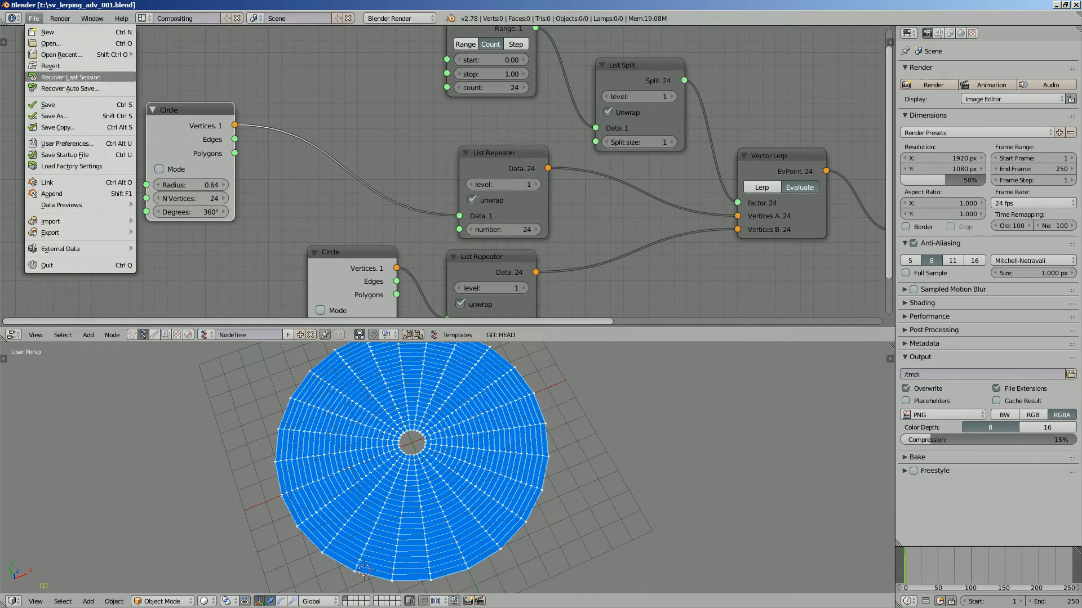
click(51, 116)
click(1000, 61)
click(1041, 49)
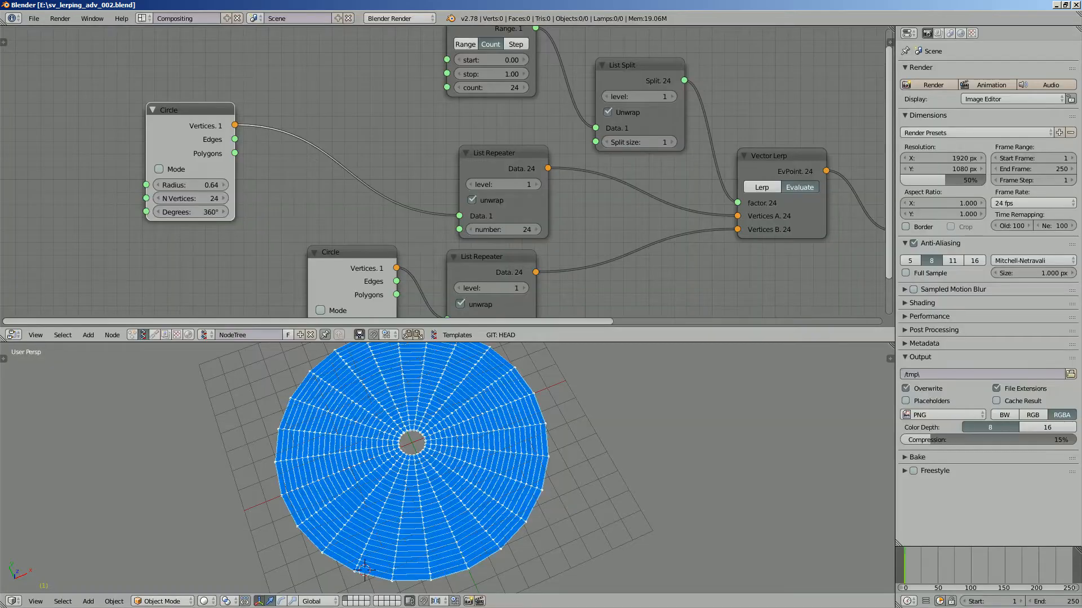
Insert a Move node between the inner Circle and its List Repeater.
middle_drag(308, 88, 312, 105)
key(shift+a)
click(311, 105)
text(vector m)
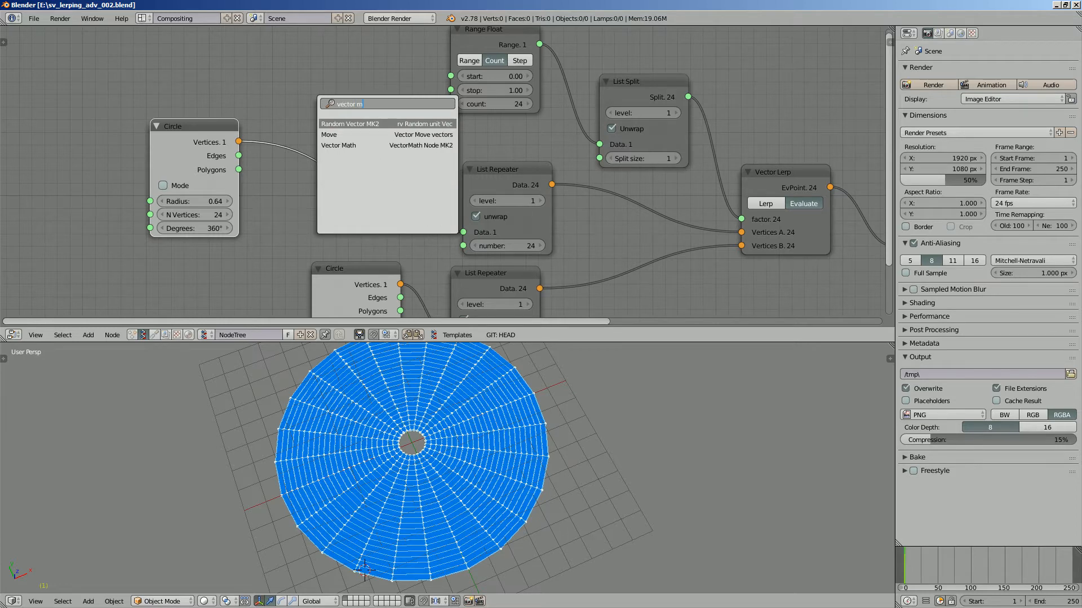
key(ctrl+a)
text(move)
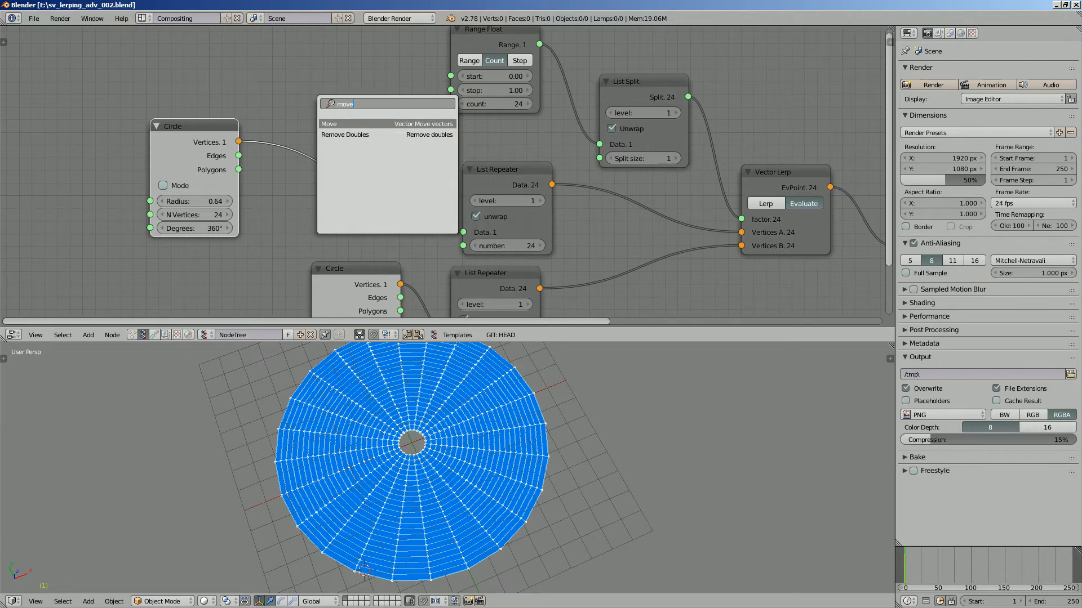
key(Return)
click(307, 98)
Add a Vector in node, connect it to the Move node's vectors input, and move the inner Circle above it.
key(shift+a)
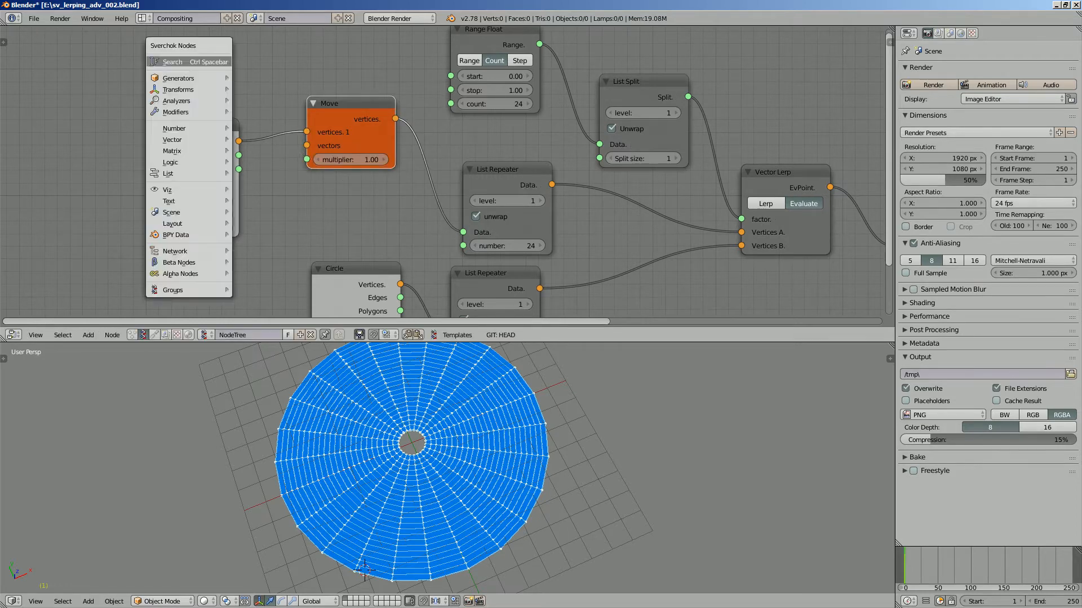
click(220, 60)
text(vec)
click(240, 123)
click(63, 160)
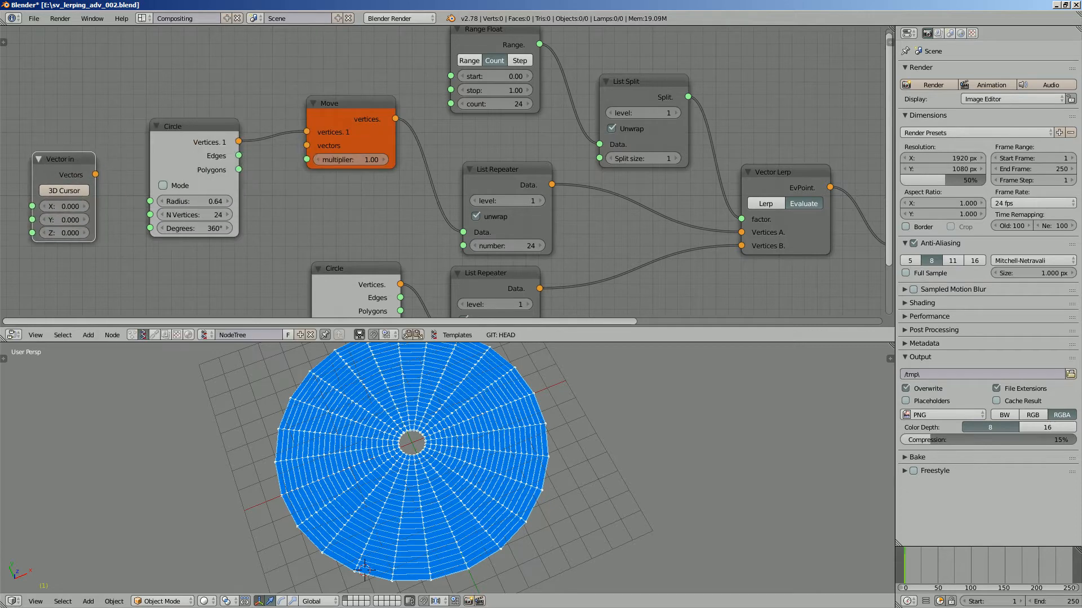
drag(96, 174, 307, 145)
drag(195, 126, 161, 34)
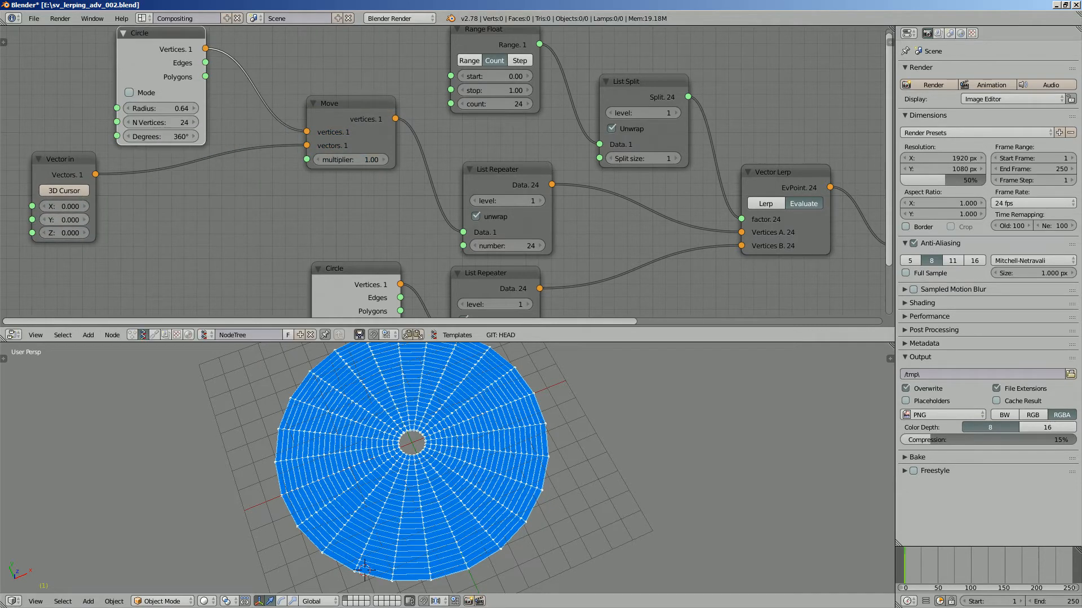
Raise the inner circle to form a cone by setting the Vector in node's Z to 7.650.
drag(63, 233, 160, 232)
middle_drag(316, 541, 344, 459)
drag(66, 233, 121, 233)
middle_drag(316, 417, 282, 468)
Toggle cup V on the UV Connection on and off to compare the cone's capped and open top.
middle_drag(732, 226, 243, 174)
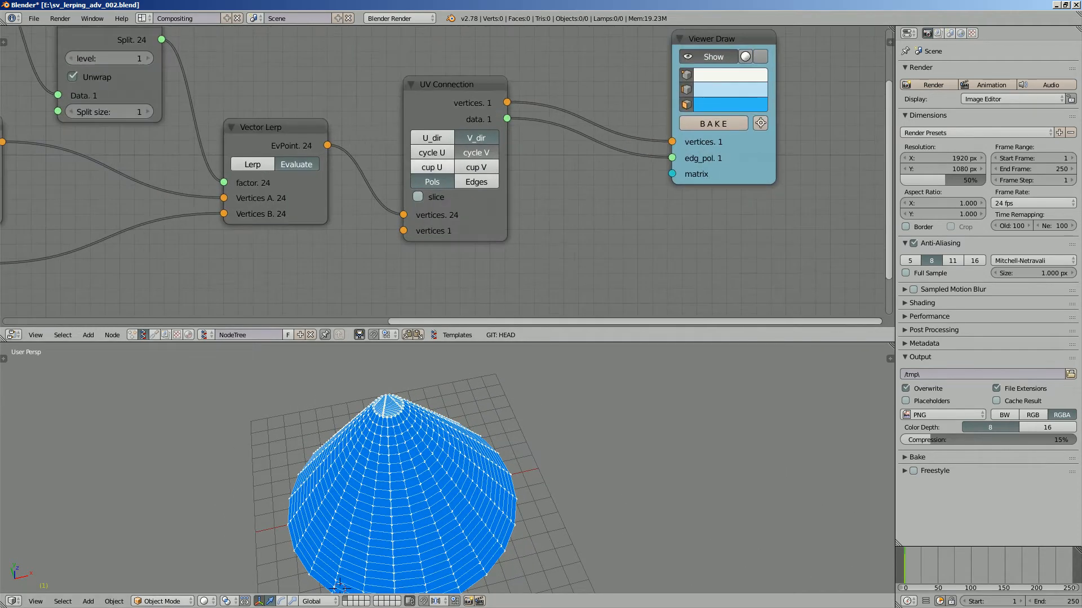
click(476, 167)
middle_drag(451, 445, 371, 507)
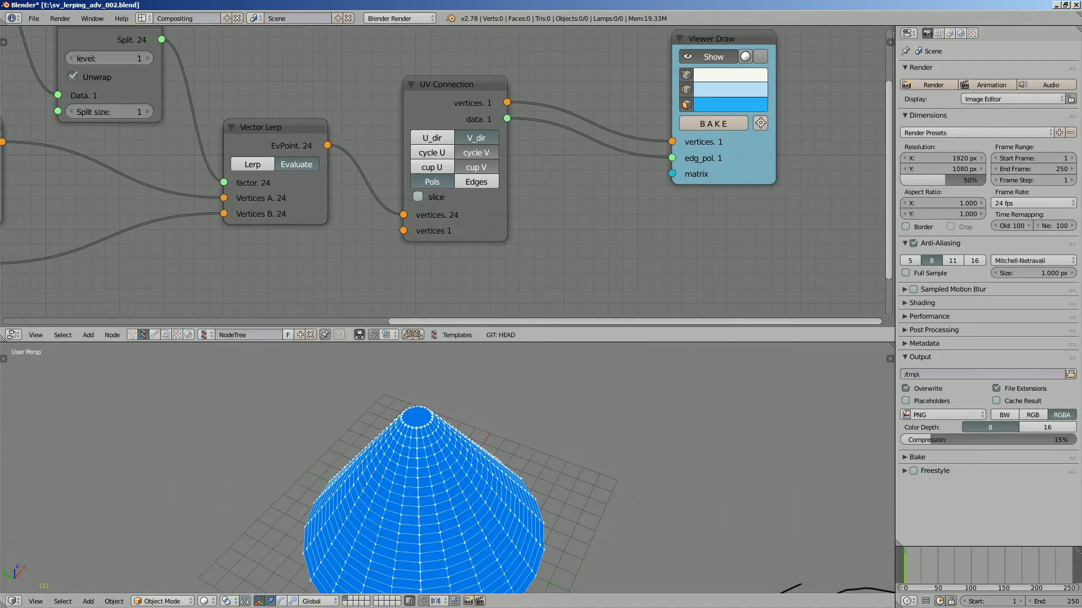
click(476, 168)
scroll(476, 169, down, 1)
middle_drag(496, 428, 409, 445)
Save over the existing file and toggle the fake user on for the NodeTree.
key(ctrl+s)
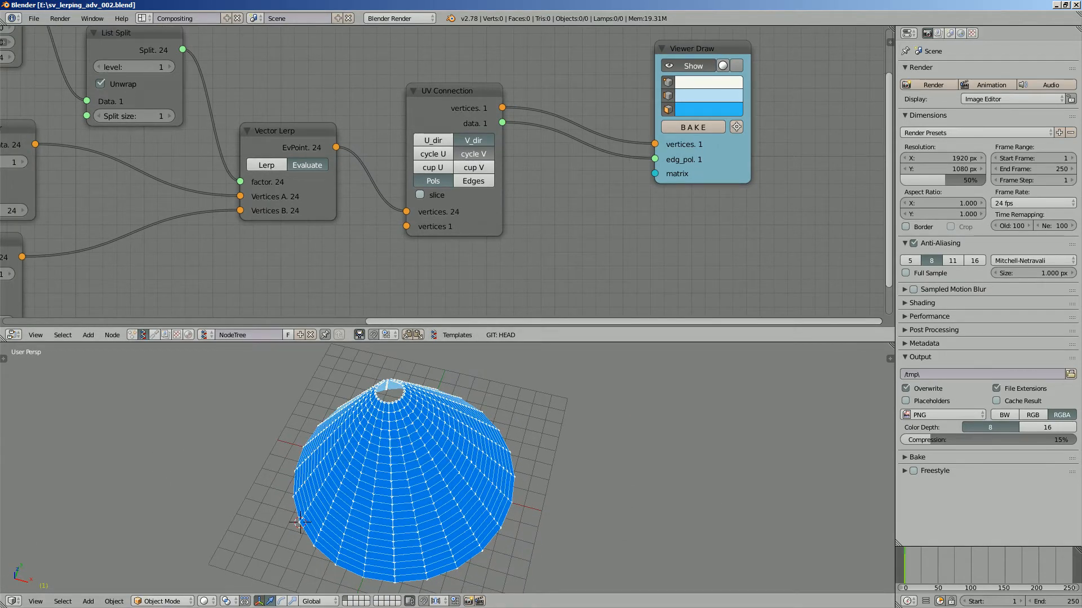
click(288, 335)
scroll(395, 186, down, 4)
middle_drag(394, 186, 514, 209)
scroll(444, 192, down, 1)
middle_drag(444, 192, 500, 176)
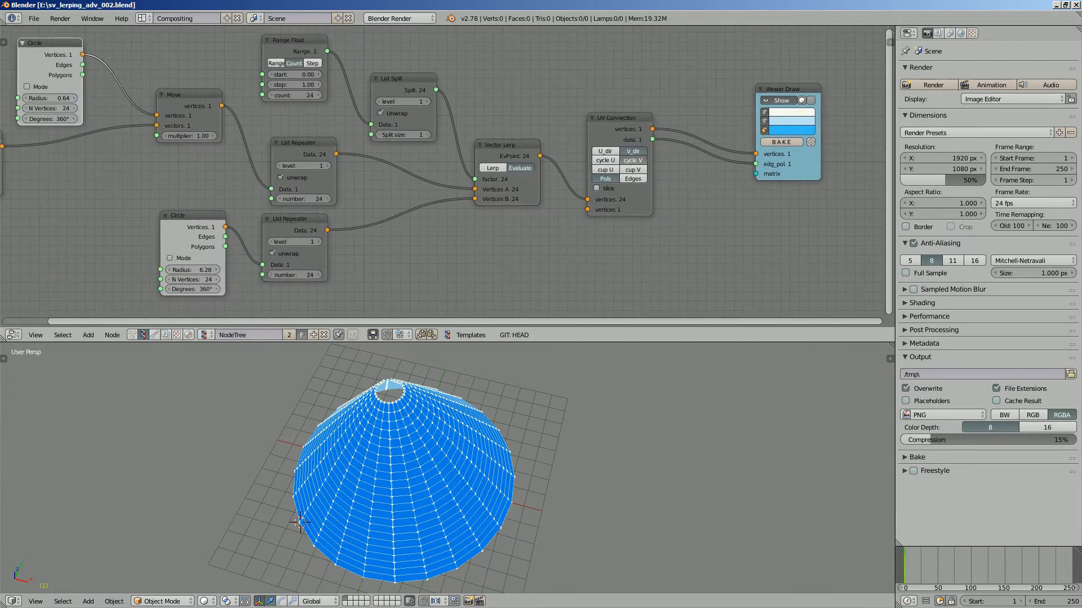
Flatten the cone by setting the Vector in node's Z to 0.
scroll(501, 176, down, 2)
middle_drag(479, 445, 438, 410)
middle_drag(223, 172, 383, 192)
scroll(383, 168, up, 5)
drag(129, 211, 133, 211)
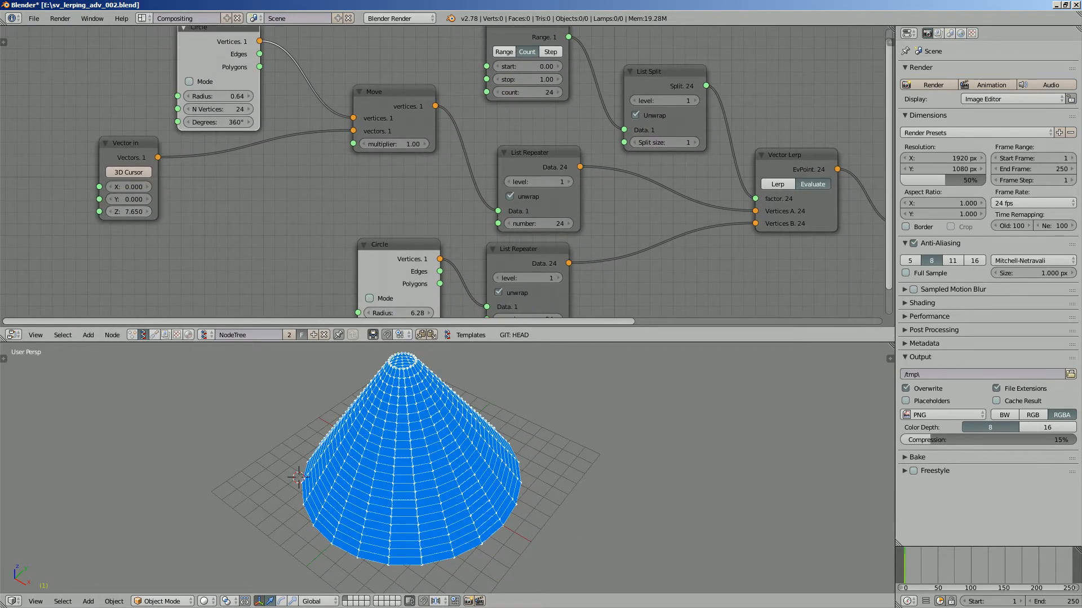
click(129, 211)
text(0)
key(Return)
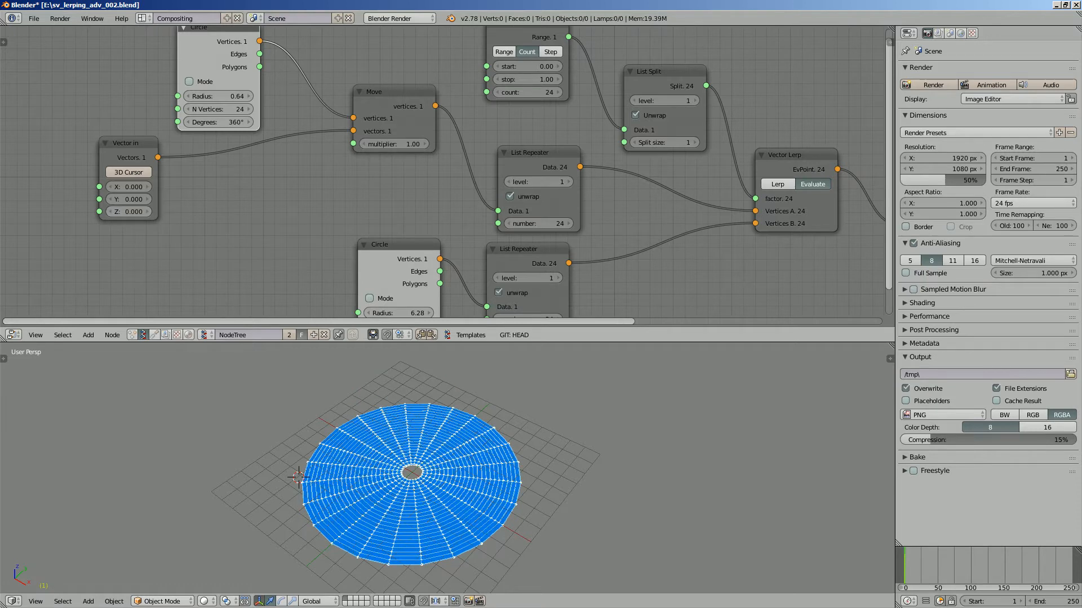
View the flat disc from above and save over the existing file.
middle_drag(496, 428, 361, 518)
key(ctrl+s)
key(Return)
mouse_move(500, 429)
shift+middle_down()
mouse_move(473, 445)
mouse_move(497, 443)
shift+middle_up()
key(ctrl+s)
key(Return)
Spread out the layout by moving UV Connection and Viewer Draw away from Vector Lerp and shifting the upper List Repeater and List Split.
mouse_move(732, 225)
middle_down()
mouse_move(481, 219)
mouse_move(287, 187)
mouse_move(208, 219)
middle_up()
drag(417, 115, 492, 111)
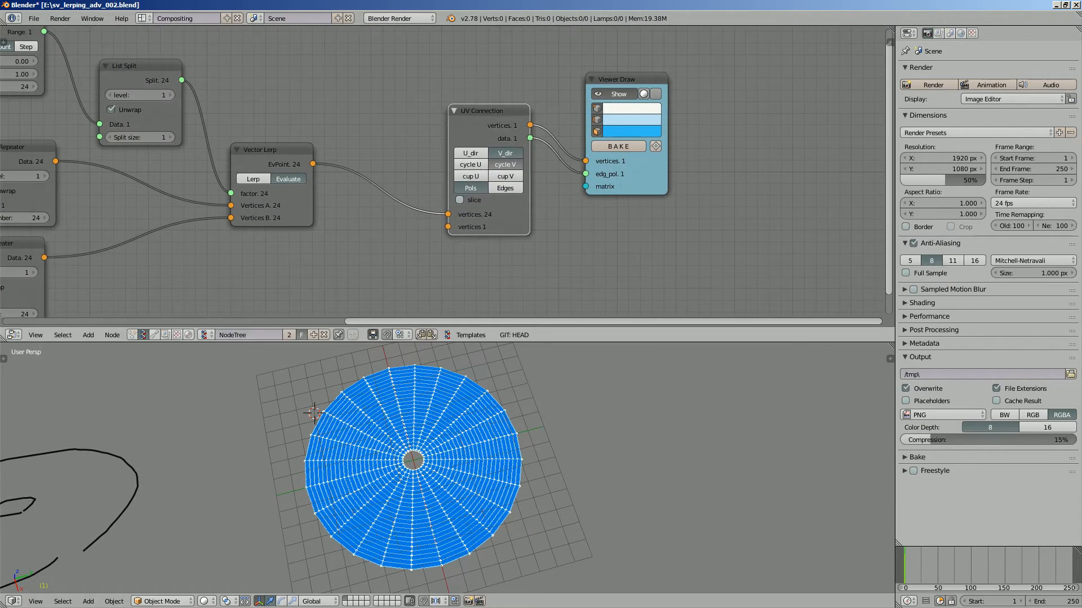
drag(618, 80, 726, 86)
middle_drag(631, 152, 827, 196)
drag(209, 192, 180, 185)
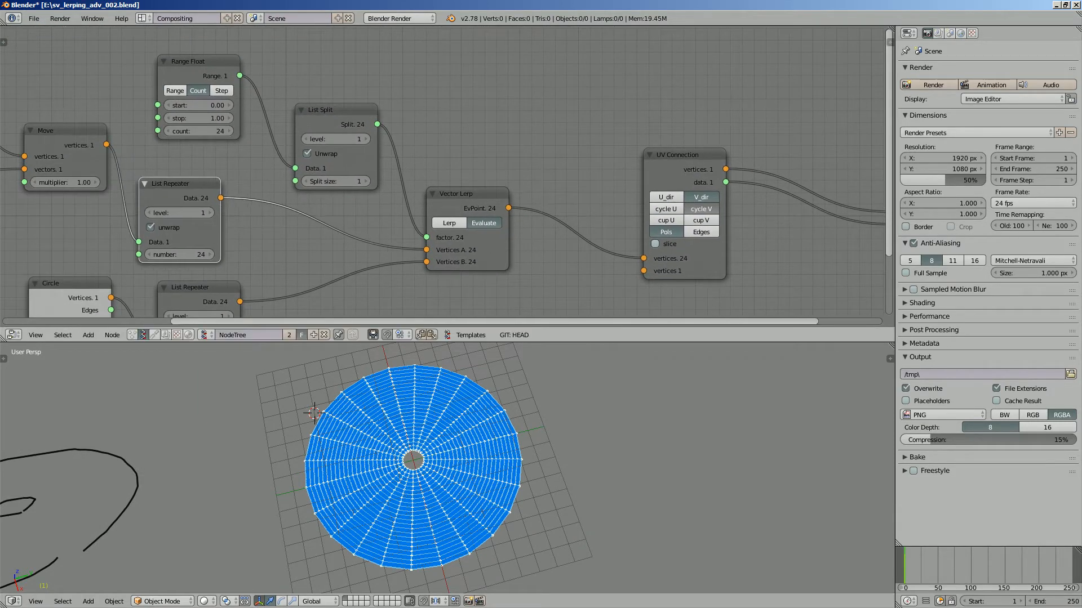
middle_drag(338, 135, 316, 123)
drag(307, 98, 295, 75)
middle_drag(338, 135, 296, 116)
scroll(447, 175, up, 4)
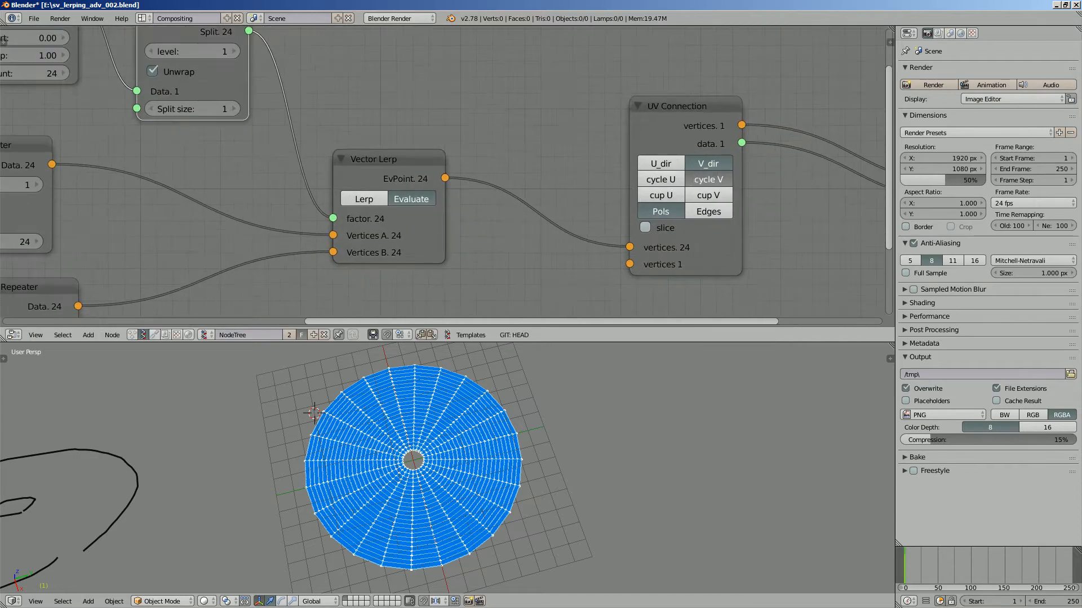
Move the inner Circle node farther from the Move node to free space between them.
scroll(447, 175, down, 3)
middle_drag(338, 169, 568, 173)
drag(186, 35, 147, 28)
middle_drag(163, 62, 213, 149)
drag(197, 114, 154, 104)
middle_drag(226, 169, 103, 96)
middle_drag(209, 47, 247, 97)
key(alt+space)
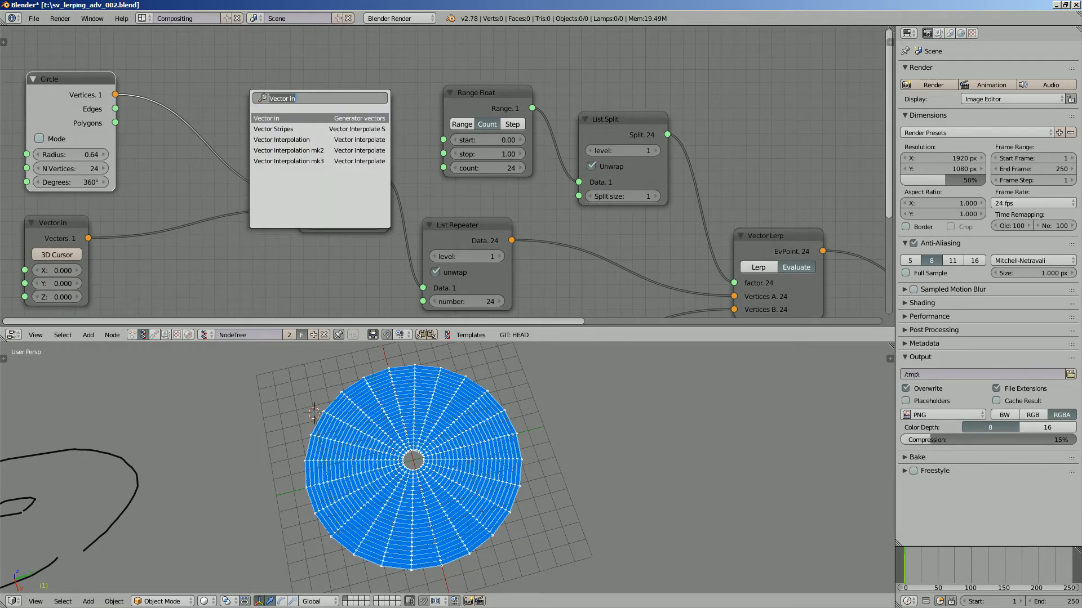
text(random)
key(Return)
key(g)
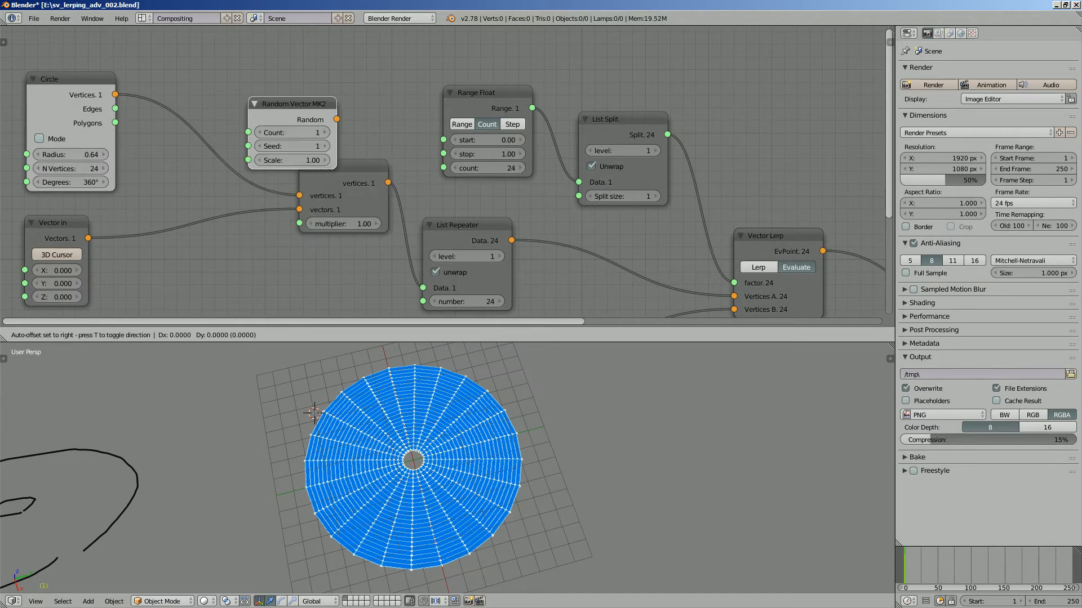
click(212, 98)
key(x)
Add a Randomize input vectors node and connect it between the inner Circle's vertices and the Move node's vertices input.
key(alt+space)
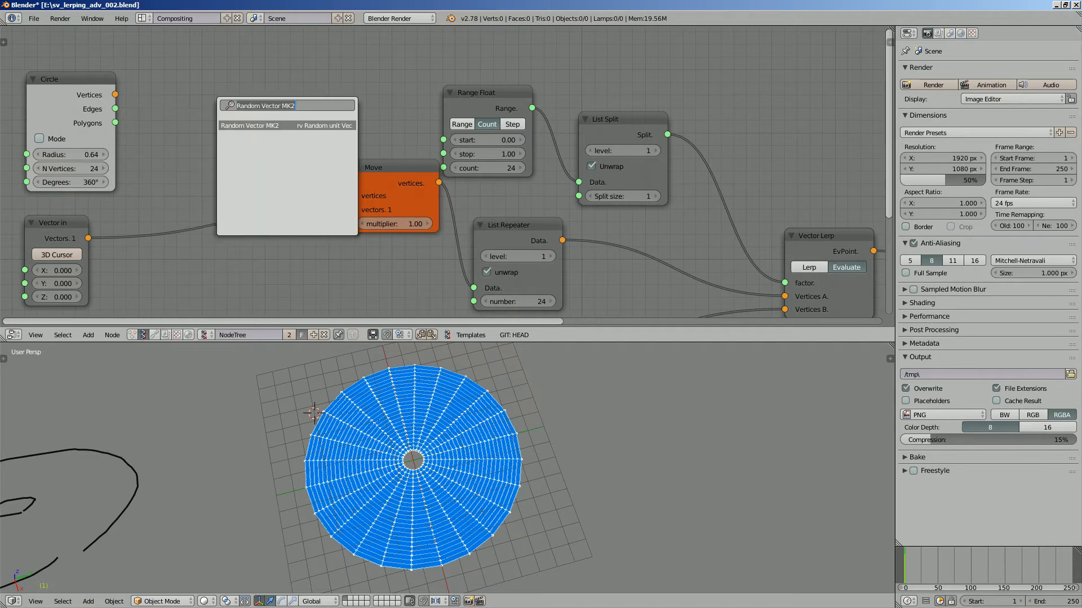
text(randomi)
key(Return)
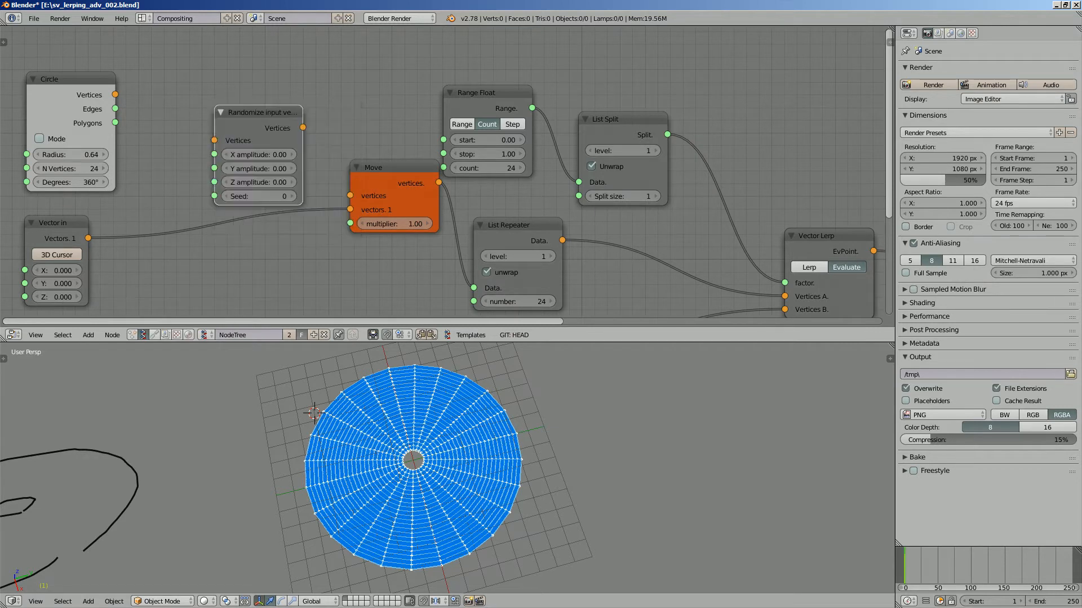
key(g)
click(187, 78)
drag(115, 95, 188, 113)
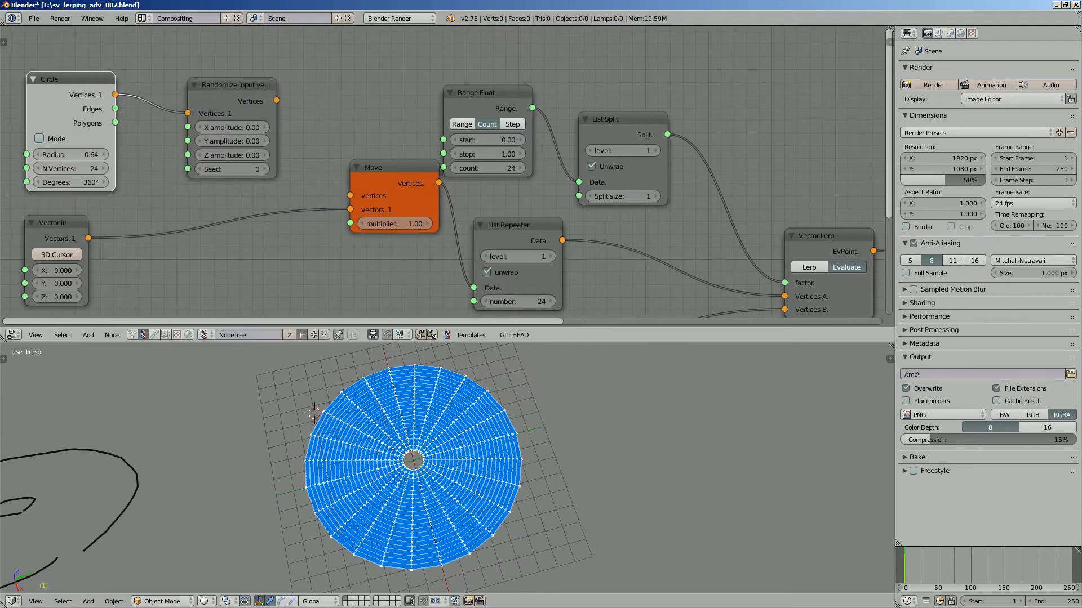
drag(277, 101, 282, 99)
drag(349, 196, 350, 196)
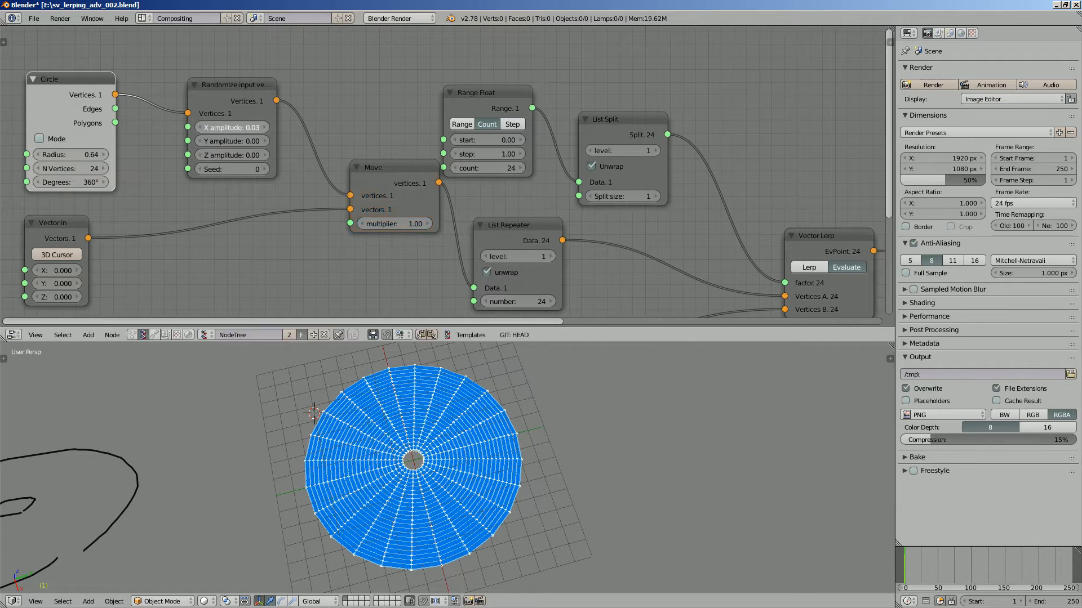
Set both the X and Y amplitudes of the inner Circle's Randomize input vectors node to 0.10.
drag(231, 128, 257, 141)
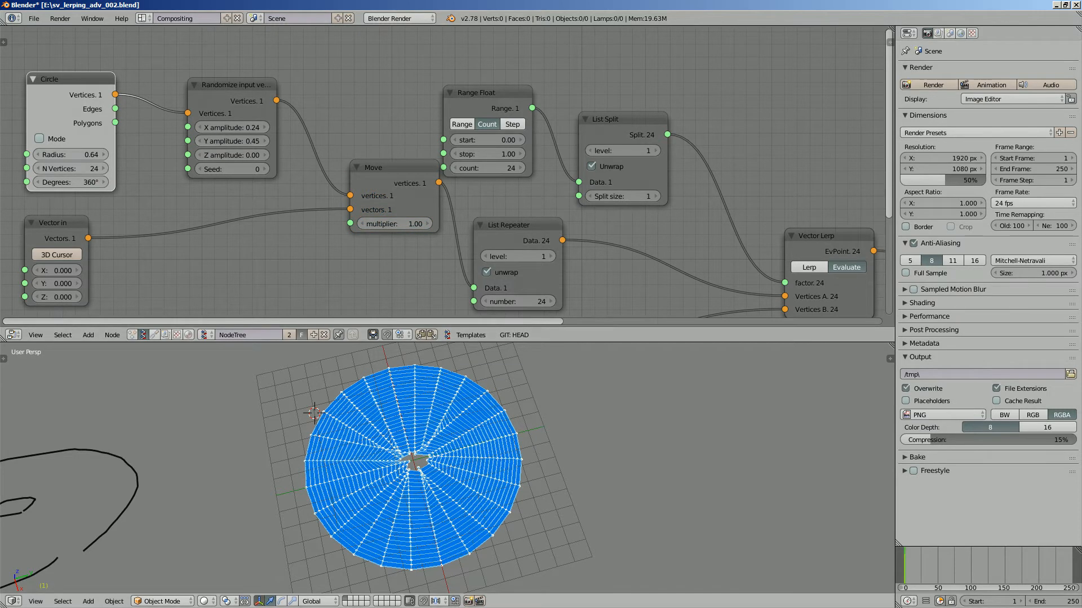
scroll(450, 169, up, 1)
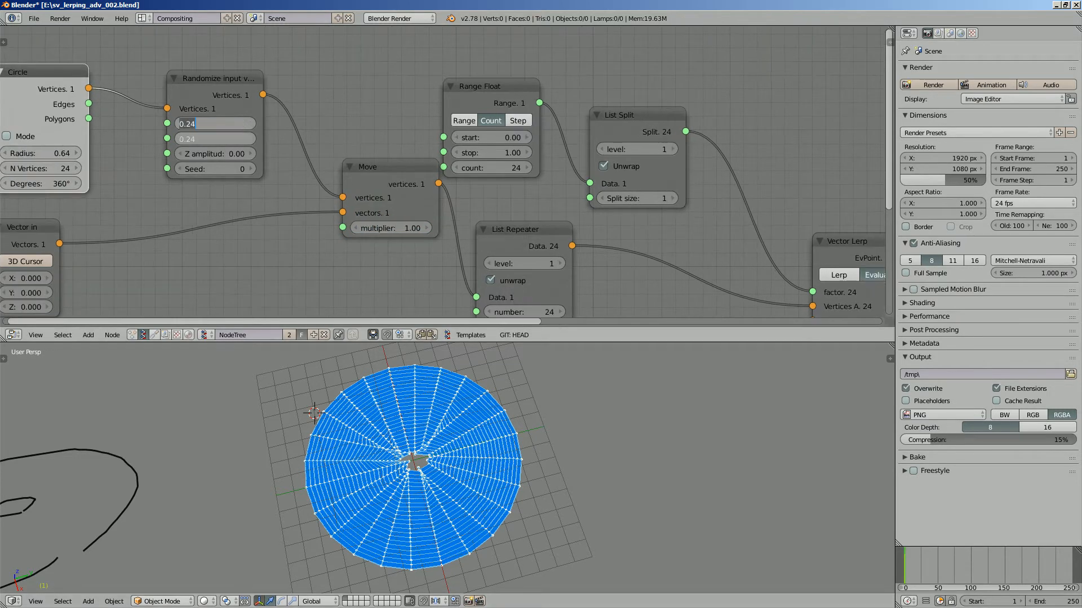
text(.1)
key(Return)
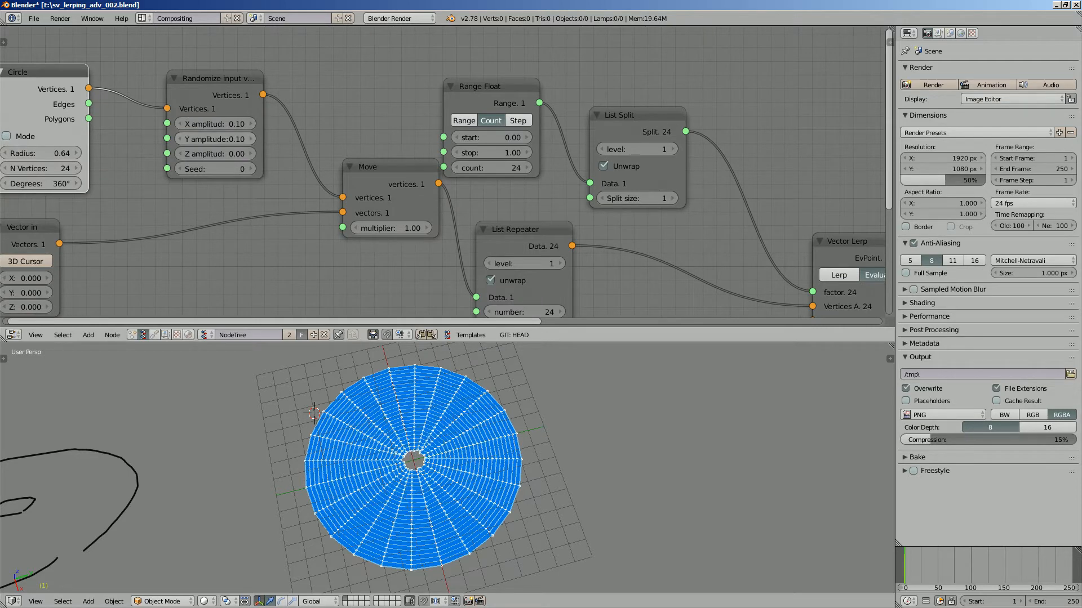
Increase the inner Circle's radius to 2.23 and check the widened hole in the disc up close.
drag(42, 153, 132, 154)
middle_drag(451, 451, 442, 453)
scroll(441, 454, up, 4)
scroll(412, 467, down, 3)
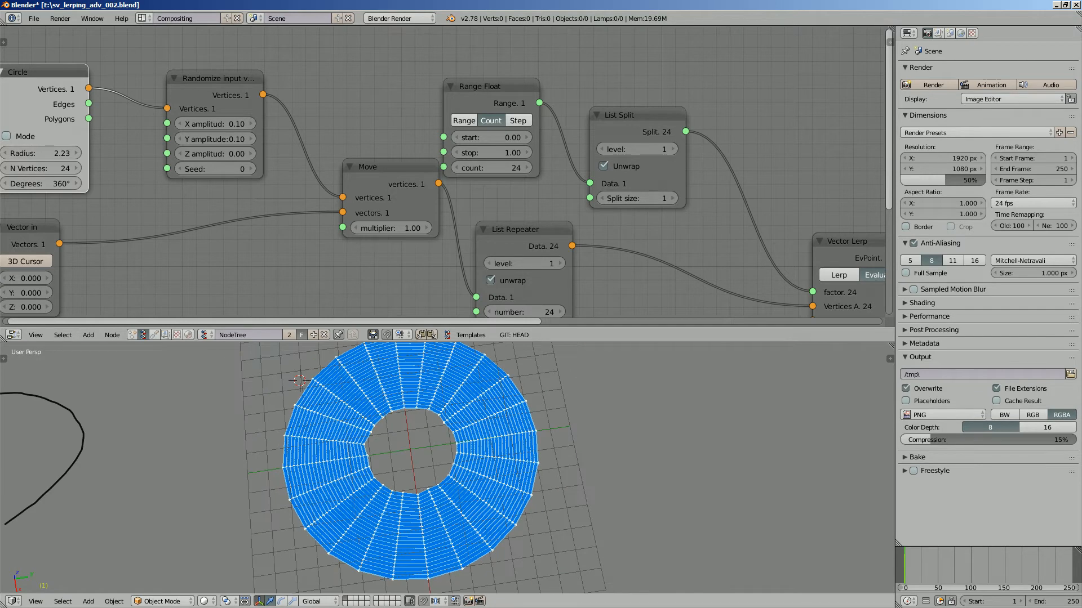
Duplicate the Randomize input vectors node and insert the copy between the outer Circle's List Repeater and Vector Lerp's Vertices B.
scroll(445, 175, down, 3)
click(320, 107)
scroll(440, 169, down, 2)
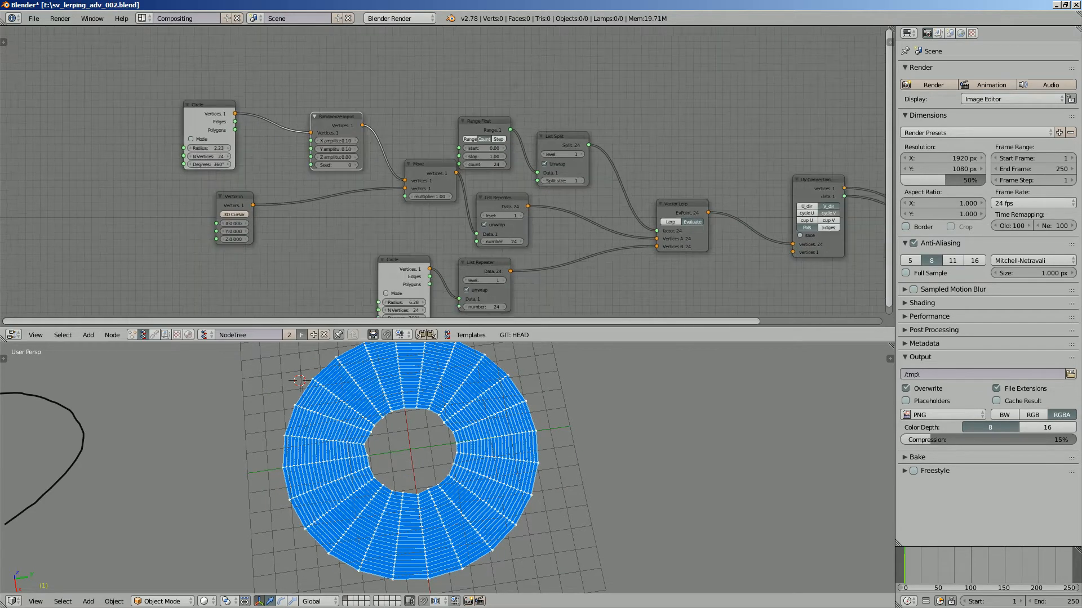
middle_drag(440, 169, 323, 113)
scroll(324, 112, up, 2)
key(shift+d)
click(464, 210)
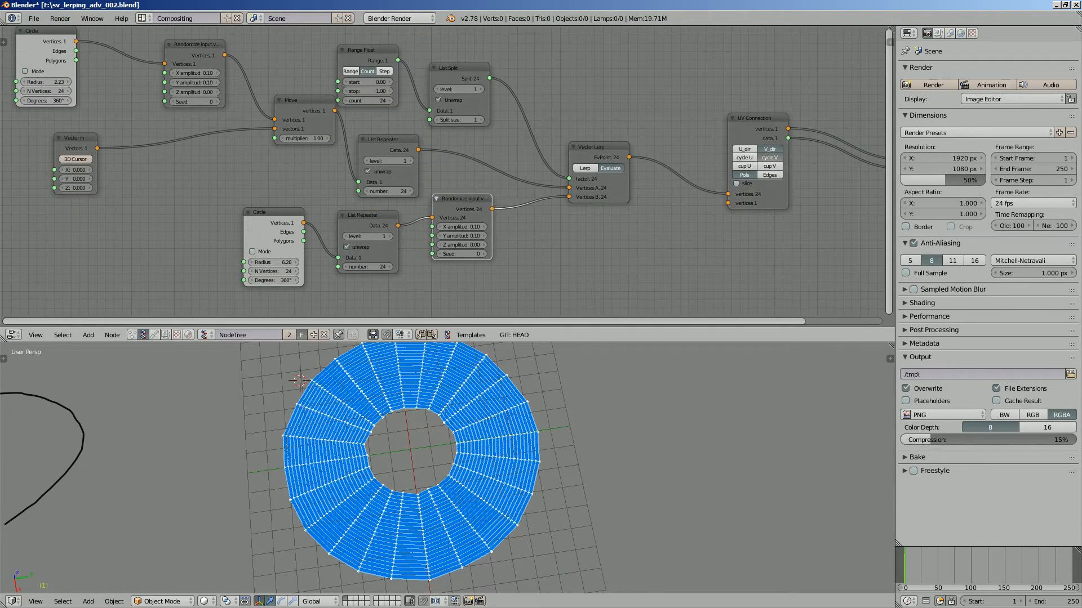
Set the duplicated Randomize node to X amplitude 0.19, Y amplitude 0.24 and seed 72, and save the file.
middle_drag(464, 210, 441, 211)
scroll(441, 211, up, 3)
scroll(436, 169, up, 2)
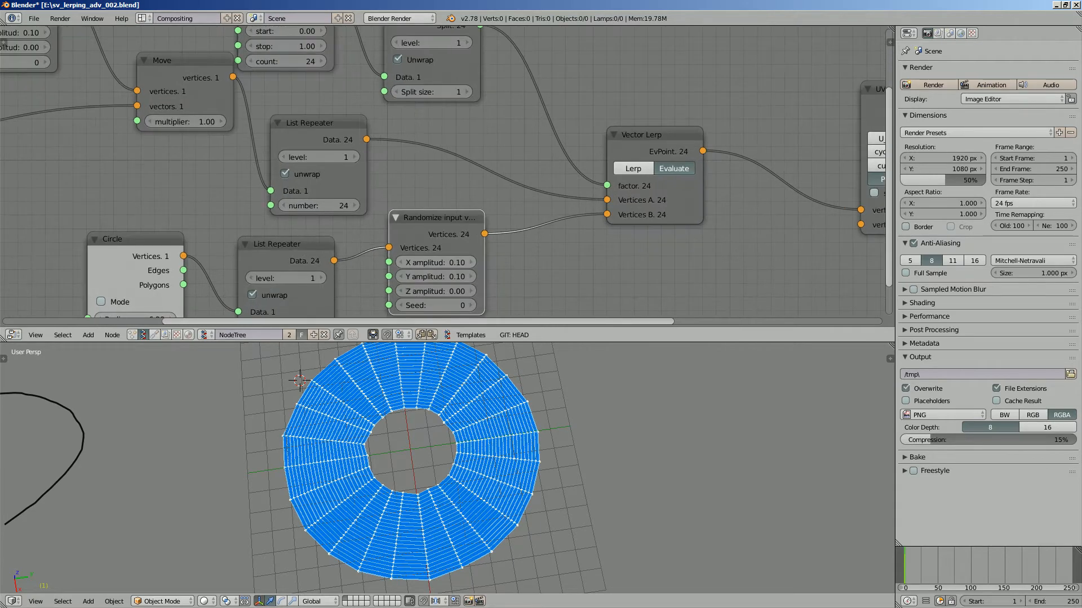
mouse_move(435, 263)
mouse_down()
mouse_move(459, 277)
mouse_move(446, 262)
mouse_up()
drag(437, 306, 477, 305)
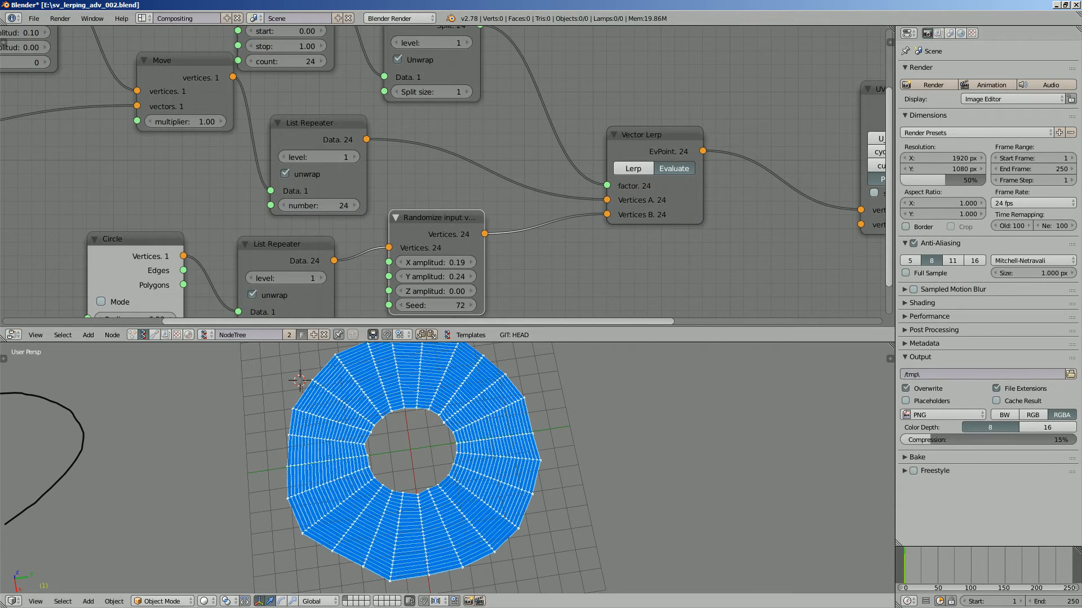
scroll(467, 445, down, 2)
middle_drag(468, 445, 546, 431)
key(ctrl+s)
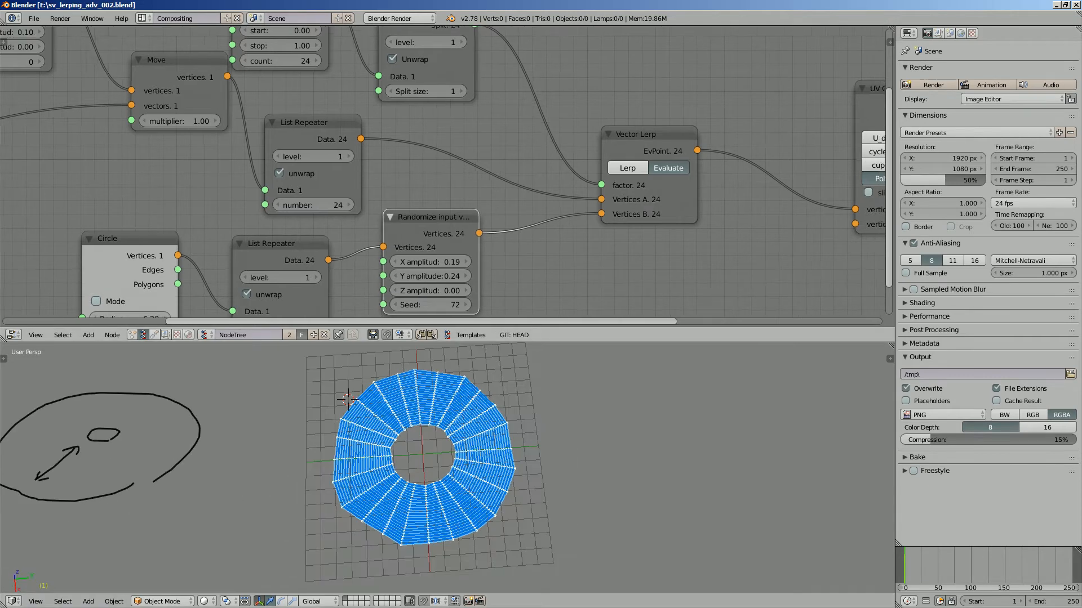
Move the UV Connection node farther from Vector Lerp, save over the file, and fine-tune the node's placement.
middle_drag(620, 198, 135, 186)
drag(394, 80, 462, 78)
scroll(445, 113, down, 2)
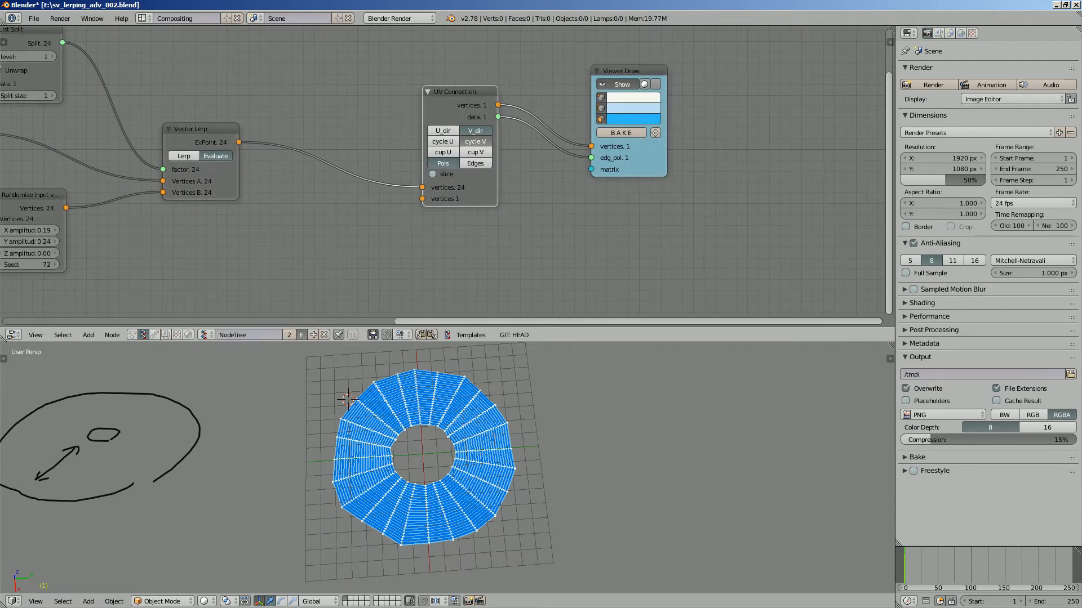
key(ctrl+s)
middle_drag(256, 139, 639, 186)
click(443, 165)
scroll(443, 165, down, 2)
scroll(579, 170, down, 1)
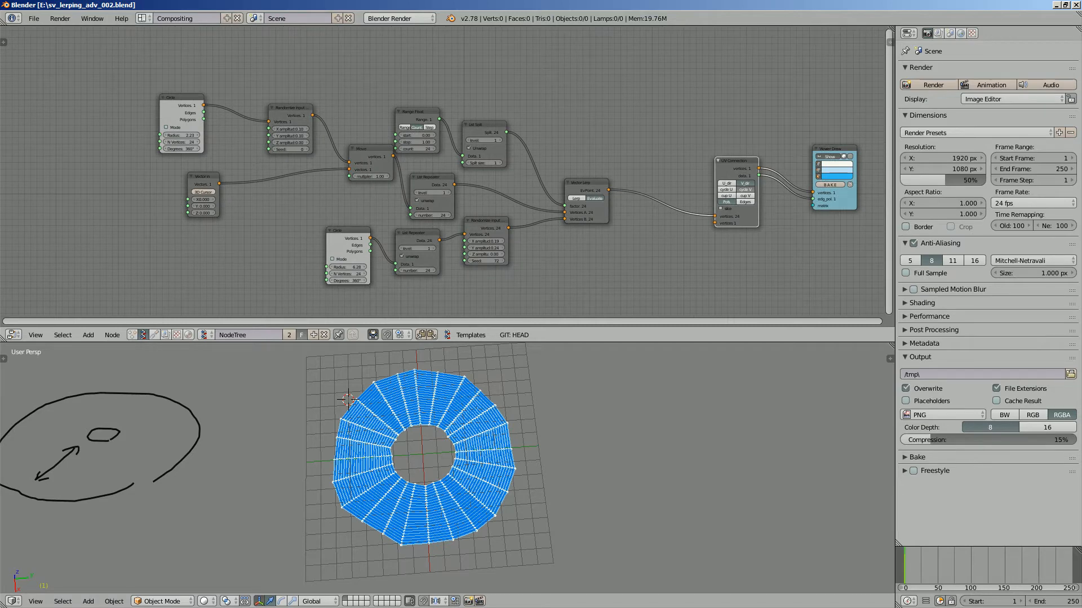
drag(737, 162, 725, 151)
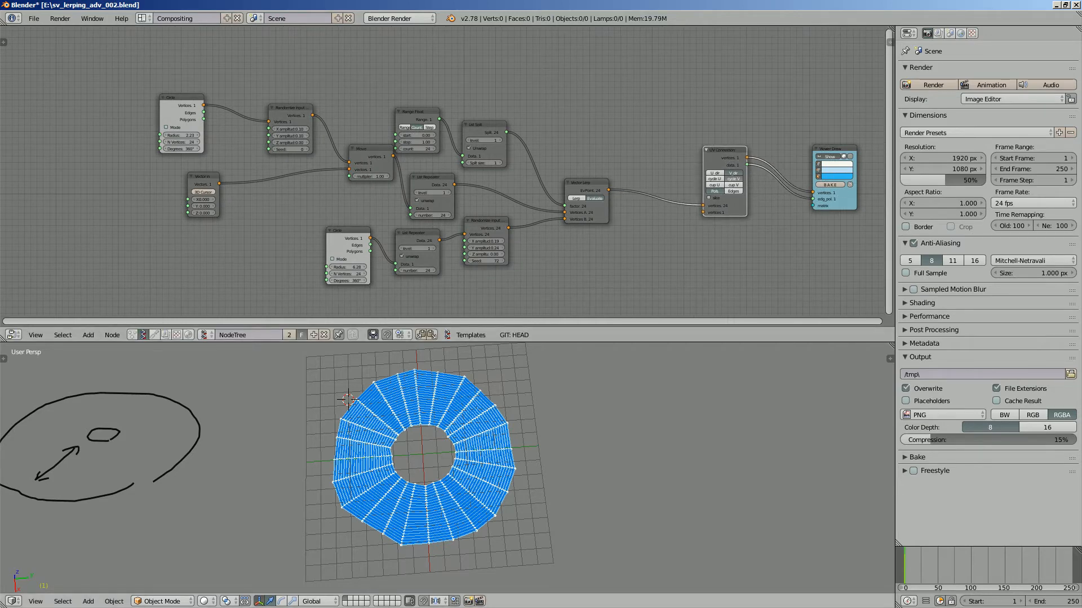
Move the outer Circle node farther from its List Repeater to open up the layout.
middle_drag(445, 169, 361, 161)
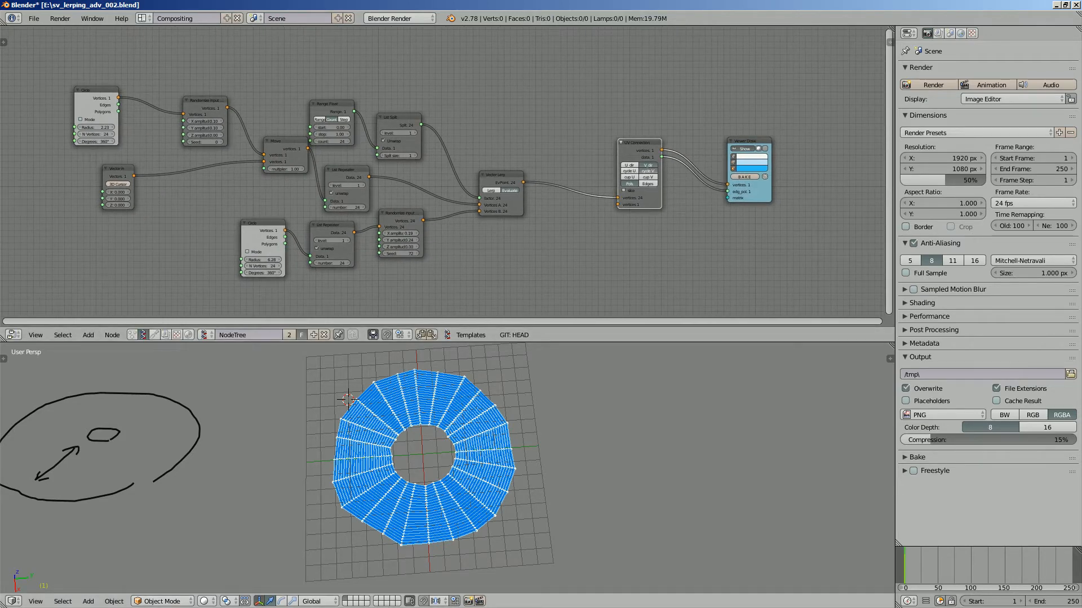
middle_drag(262, 234, 251, 217)
drag(248, 209, 227, 218)
middle_drag(226, 218, 267, 243)
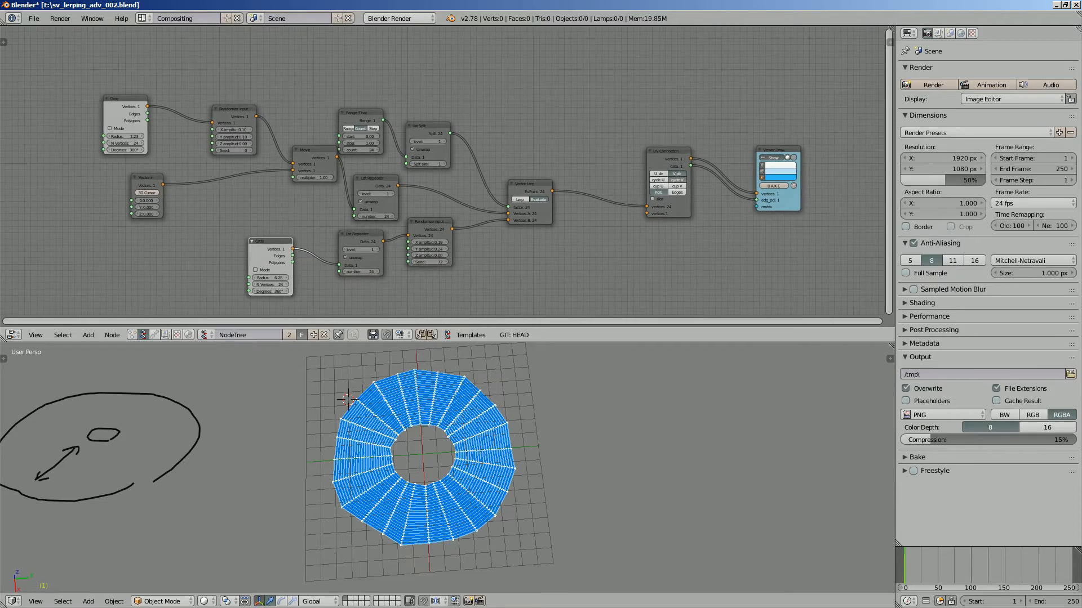
Duplicate the inner Circle node twice, placing one copy above and one below the link from Vector Lerp to UV Connection.
key(shift+d)
click(588, 82)
key(shift+d)
click(593, 275)
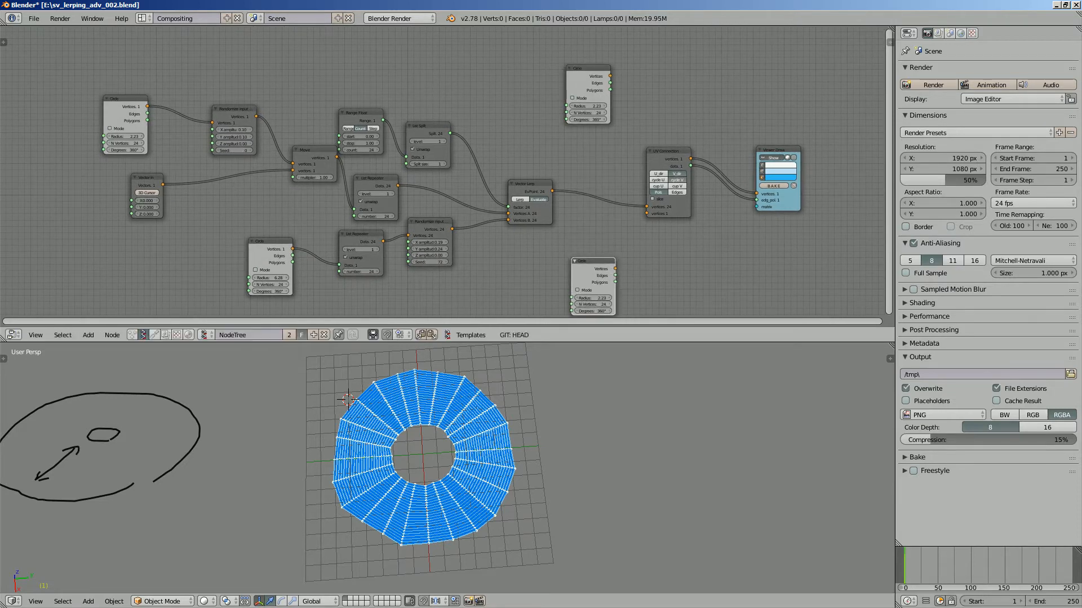
Move Viewer Draw and UV Connection farther along the tree to leave room for the two new Circle nodes.
middle_drag(563, 248, 503, 241)
scroll(504, 241, up, 2)
drag(626, 129, 659, 146)
middle_drag(671, 169, 586, 207)
drag(667, 166, 740, 169)
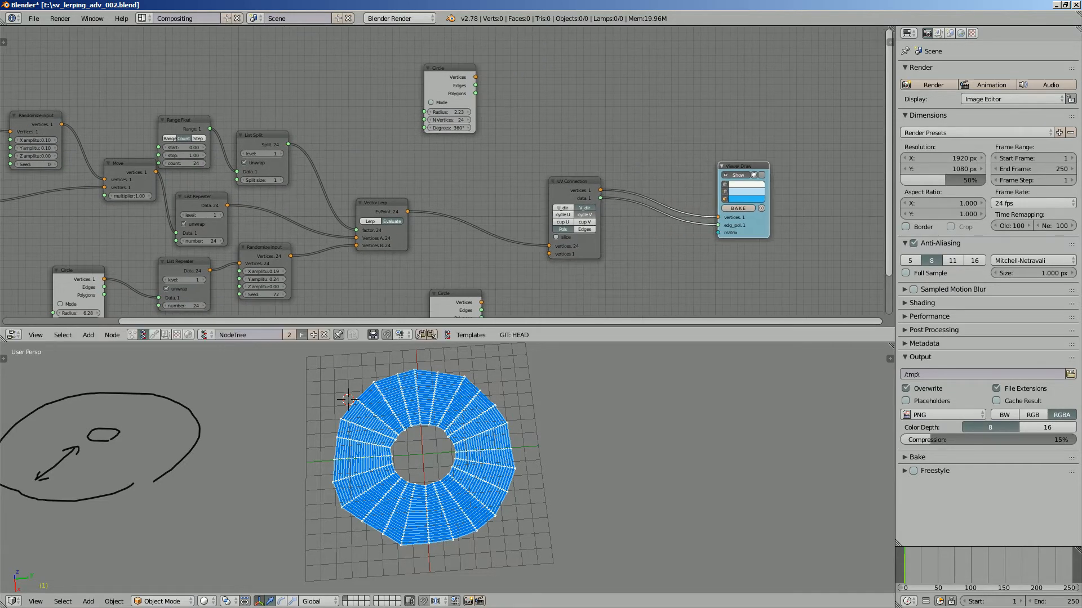
scroll(605, 232, up, 4)
middle_drag(586, 225, 579, 246)
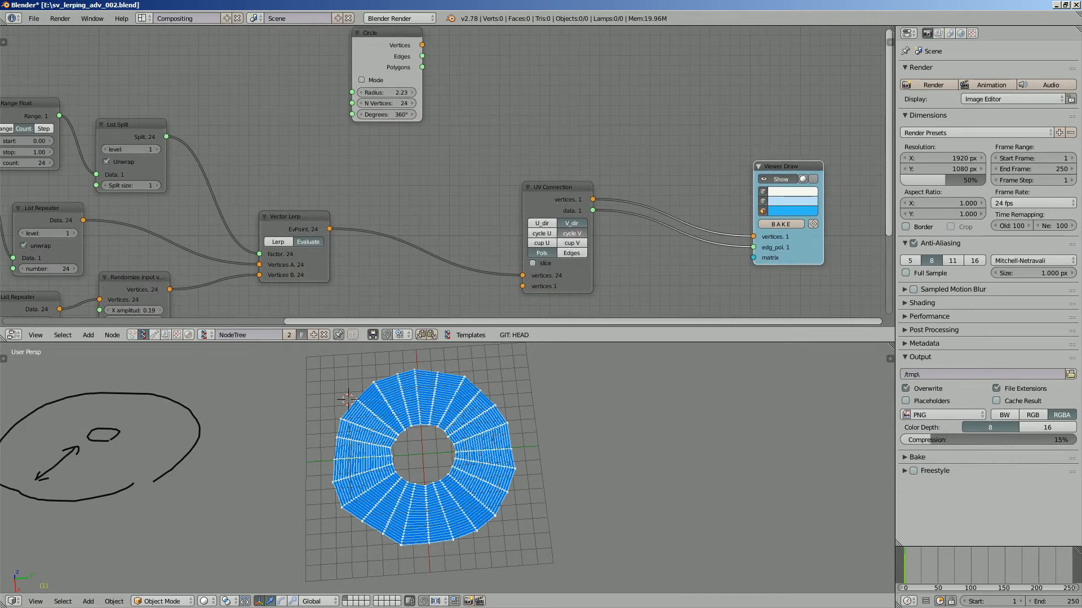
scroll(563, 225, down, 1)
key(g)
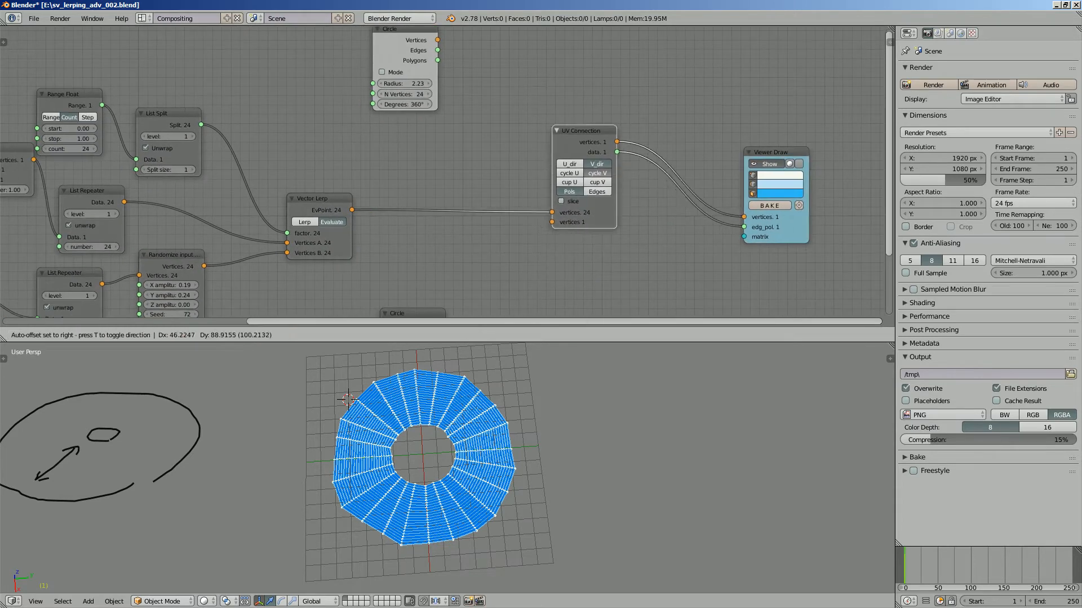
drag(603, 131, 598, 132)
middle_drag(530, 136, 516, 186)
Connect the upper Circle's vertices, Vector Lerp's EvPoint and the lower Circle's vertices, in that order, to UV Connection's vertices inputs.
drag(390, 79, 555, 265)
middle_drag(555, 265, 523, 181)
scroll(523, 180, down, 1)
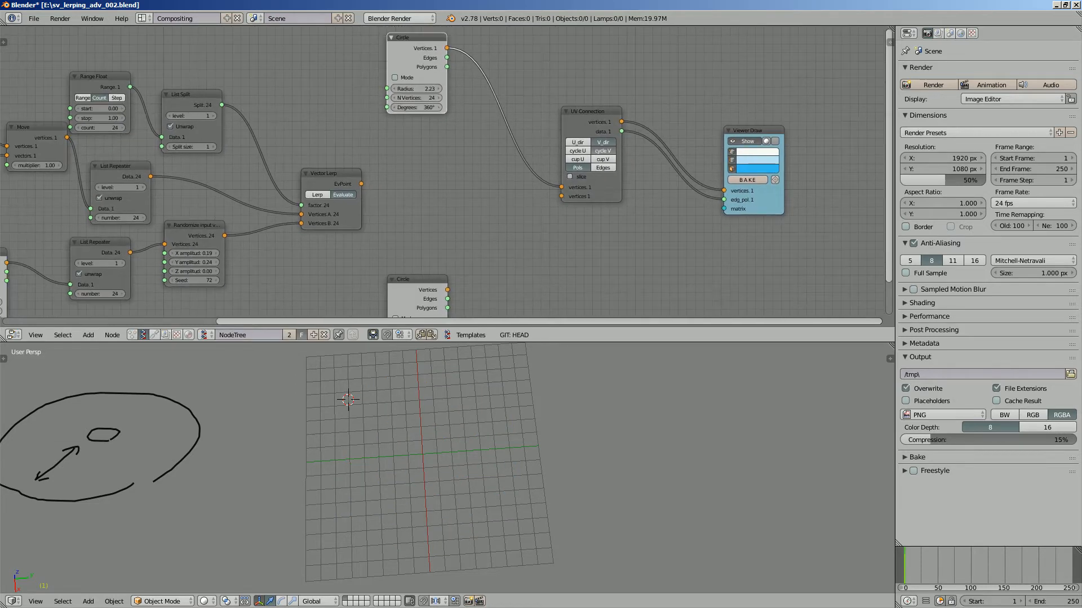
drag(361, 184, 404, 182)
drag(560, 196, 561, 196)
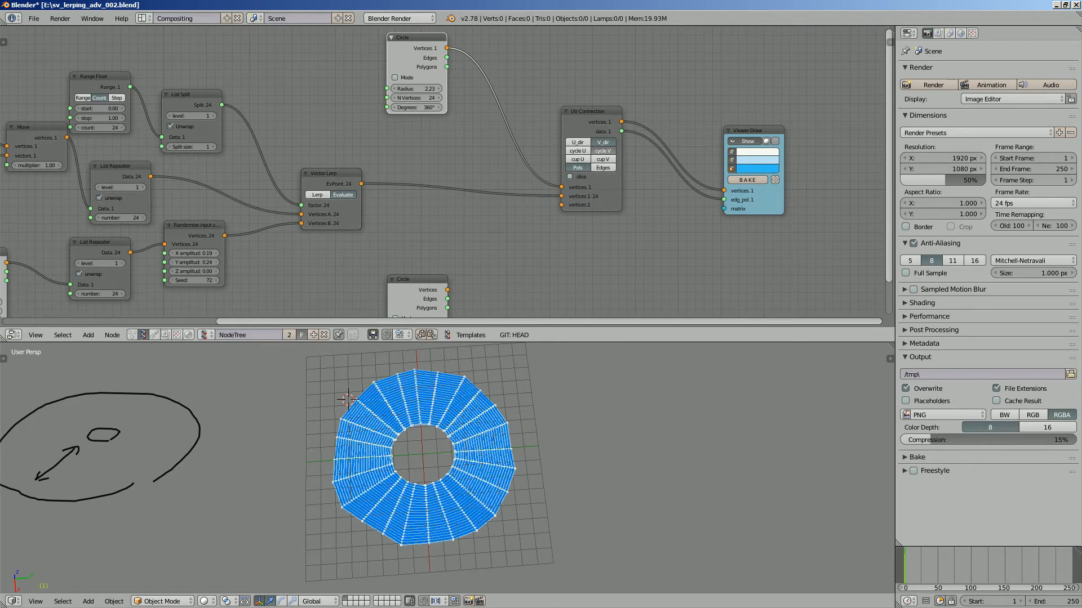
drag(448, 290, 562, 204)
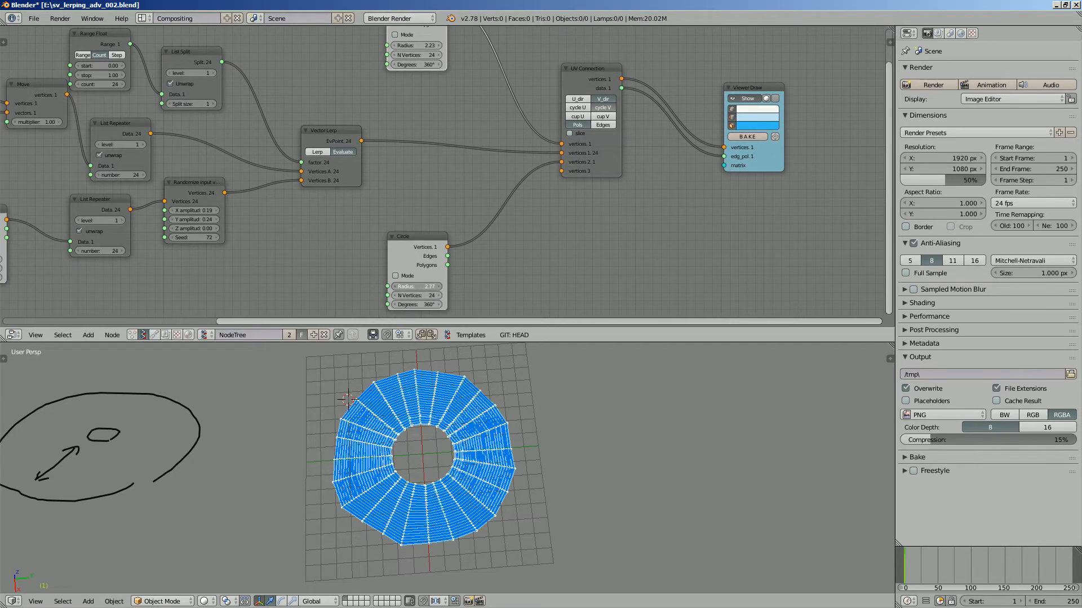
Set the lower new Circle's radius to 8.98 and the upper one's to 1.00, and save over the file.
drag(417, 286, 485, 286)
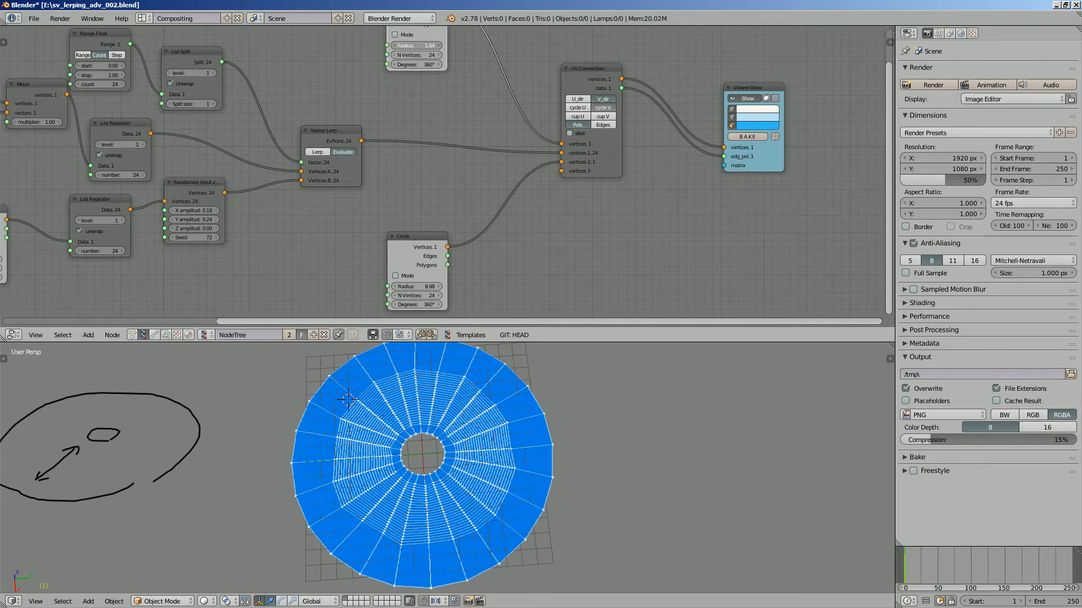
key(ctrl+s)
click(349, 142)
scroll(445, 451, up, 3)
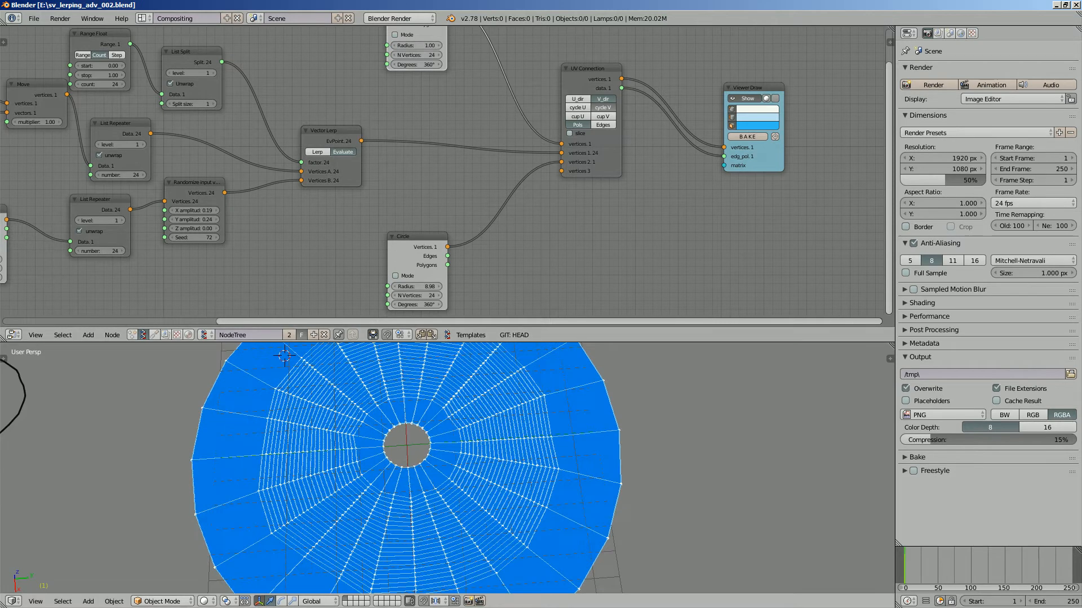
Save over the existing file and move the Range Float node up, clear of the Move and List Repeater nodes.
scroll(349, 226, down, 2)
middle_drag(293, 225, 618, 222)
scroll(618, 222, up, 1)
middle_drag(515, 72, 441, 175)
scroll(442, 175, up, 6)
key(ctrl+s)
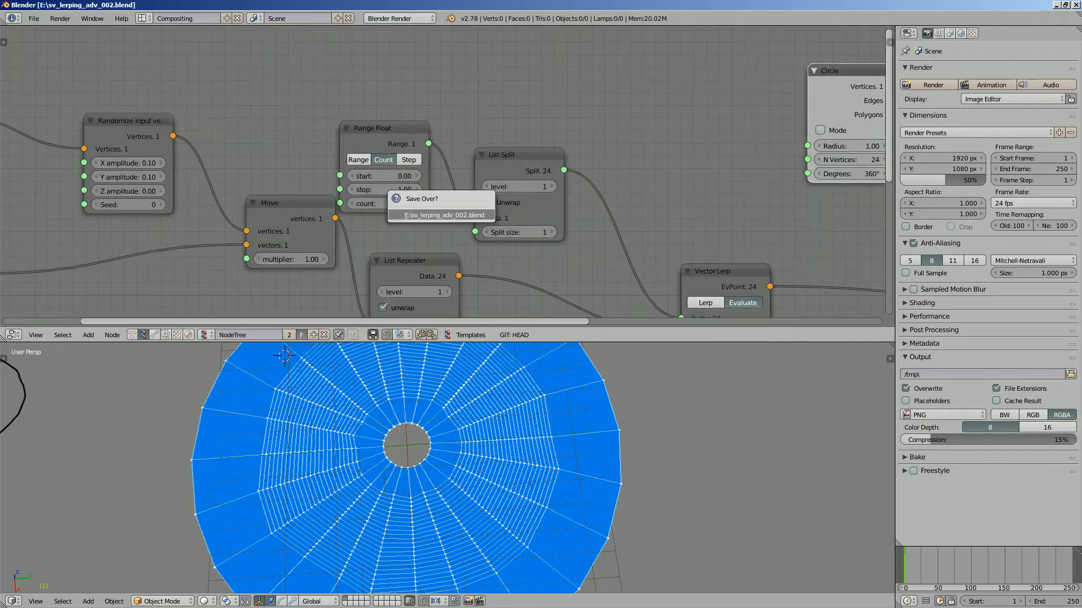
click(441, 214)
drag(397, 135, 372, 70)
scroll(371, 69, down, 2)
middle_drag(371, 70, 566, 61)
scroll(449, 169, down, 1)
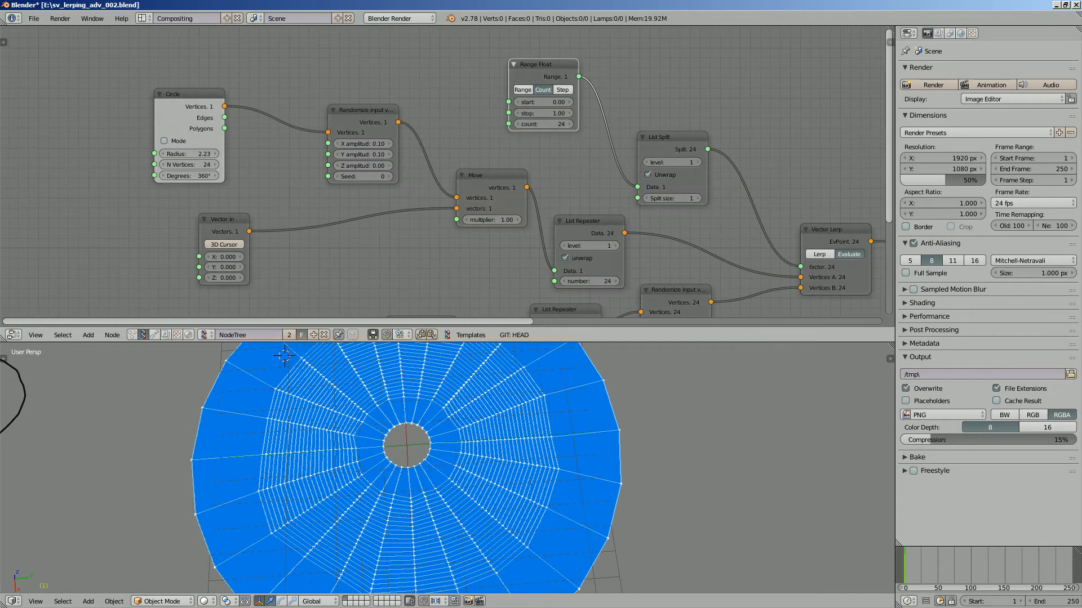
middle_drag(349, 192, 449, 152)
key(shift+a)
click(106, 152)
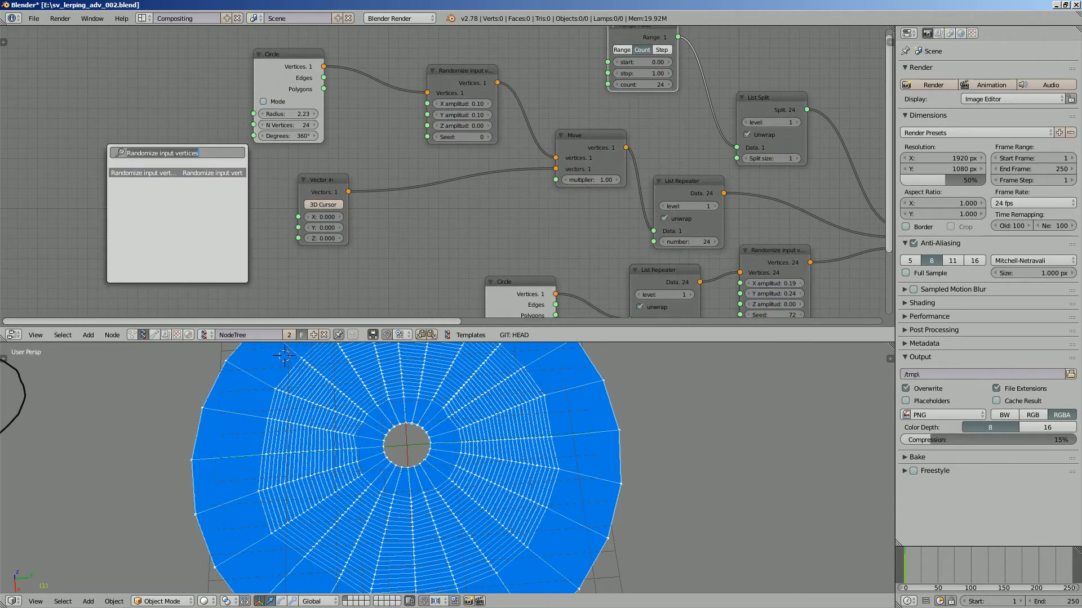
text(int)
key(Down)
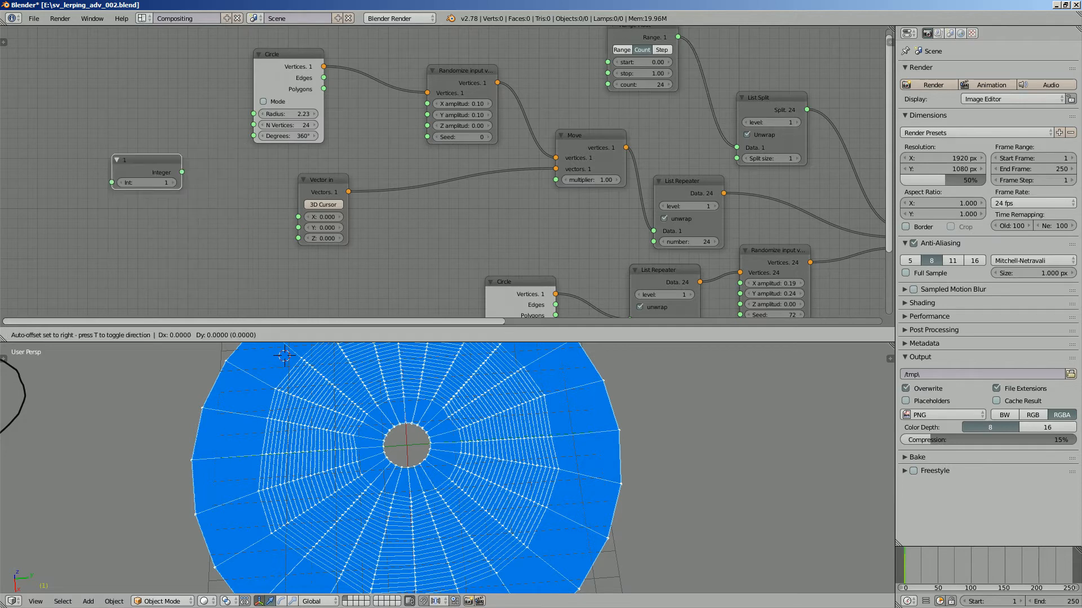
key(Return)
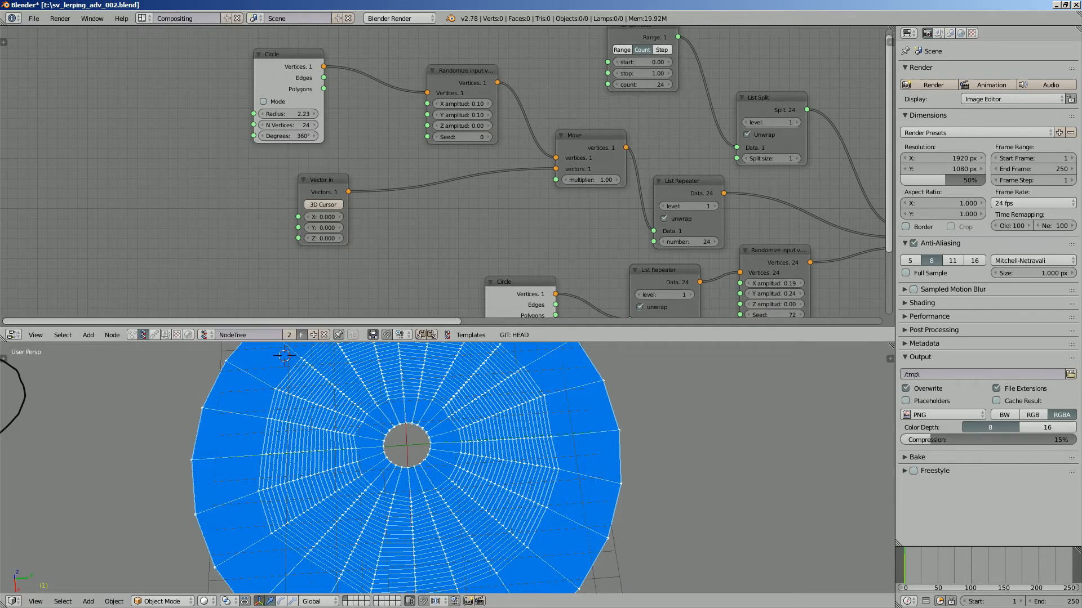
Set the Range Float node's start to 0.25, stop to 0.81 and count to 7, and save the file.
middle_drag(571, 133, 319, 211)
drag(389, 162, 361, 154)
scroll(451, 145, up, 2)
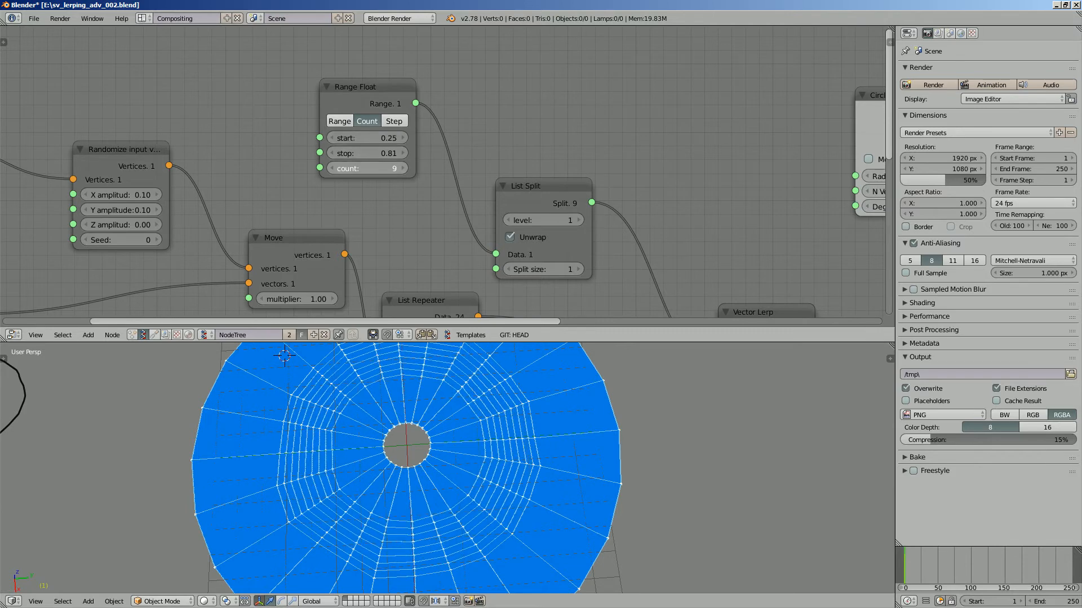
scroll(445, 468, down, 4)
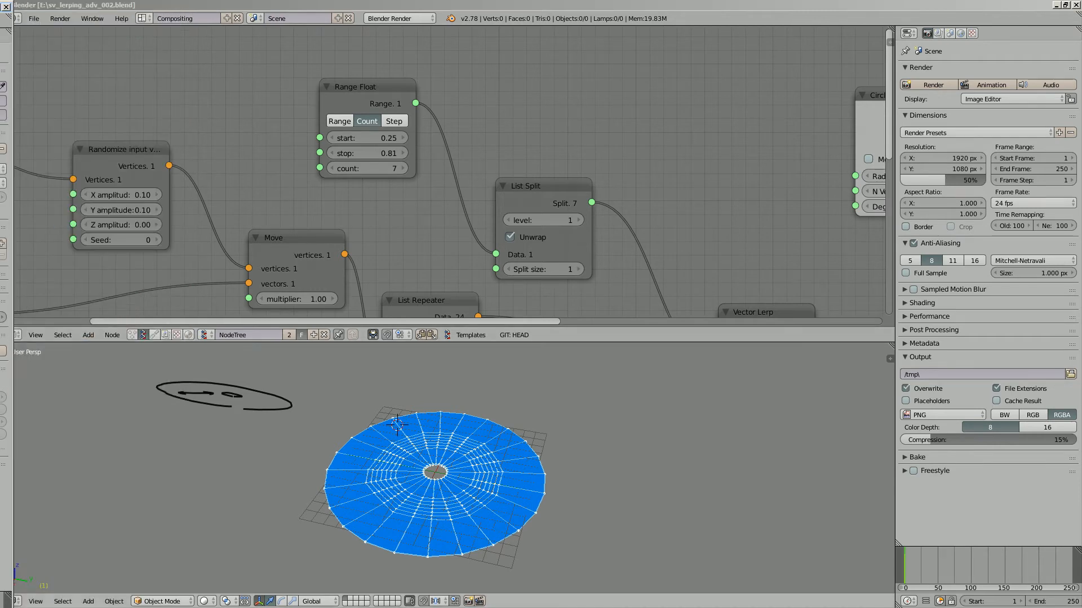
Examine the finished disc from several angles and distances and review the node layout that produces it.
scroll(445, 468, up, 3)
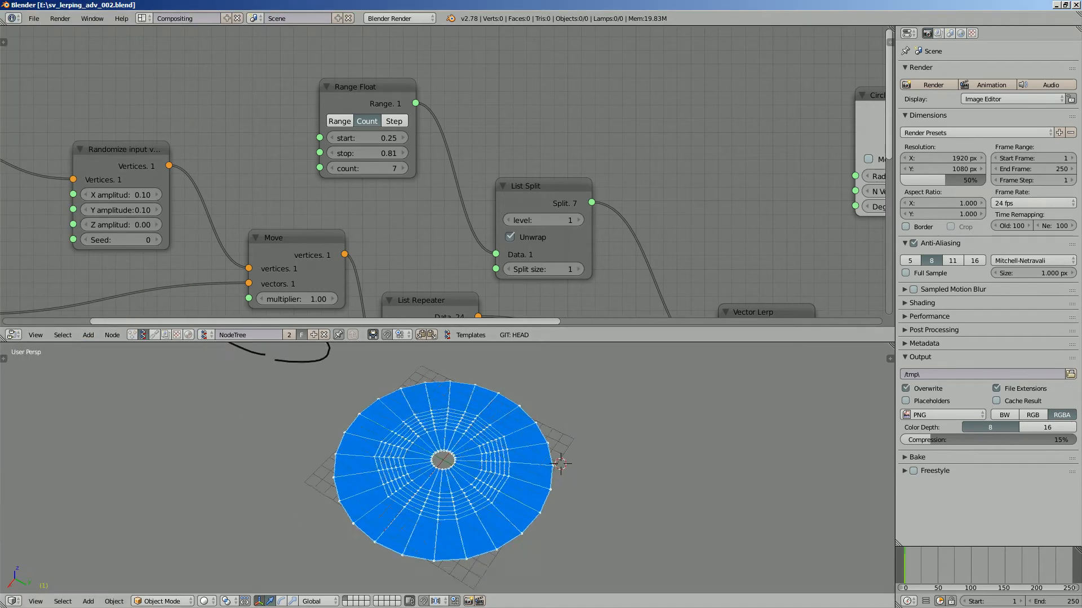
mouse_move(445, 468)
middle_down()
mouse_move(451, 507)
mouse_move(529, 445)
mouse_move(569, 445)
mouse_move(507, 459)
mouse_move(451, 425)
middle_up()
scroll(451, 507, down, 2)
scroll(508, 460, up, 2)
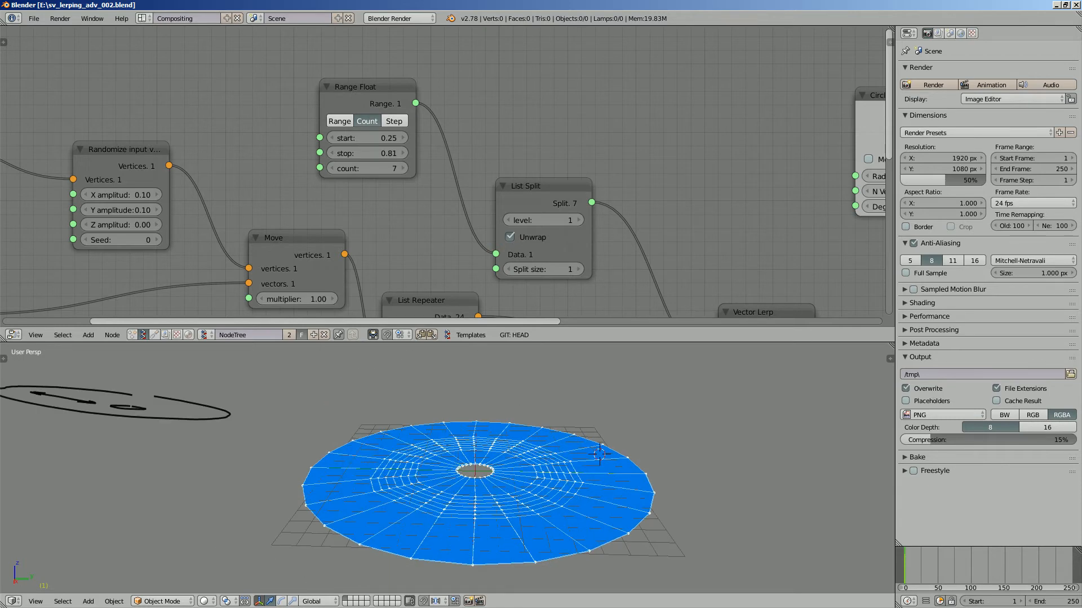
scroll(535, 163, up, 1)
scroll(535, 164, down, 3)
middle_drag(535, 164, 437, 117)
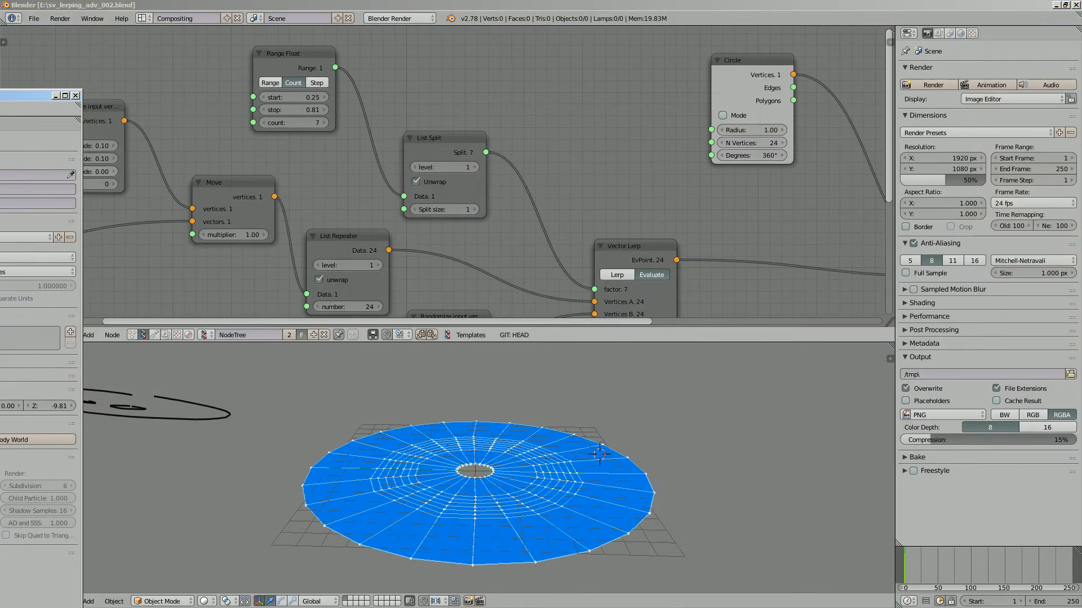
scroll(485, 473, up, 4)
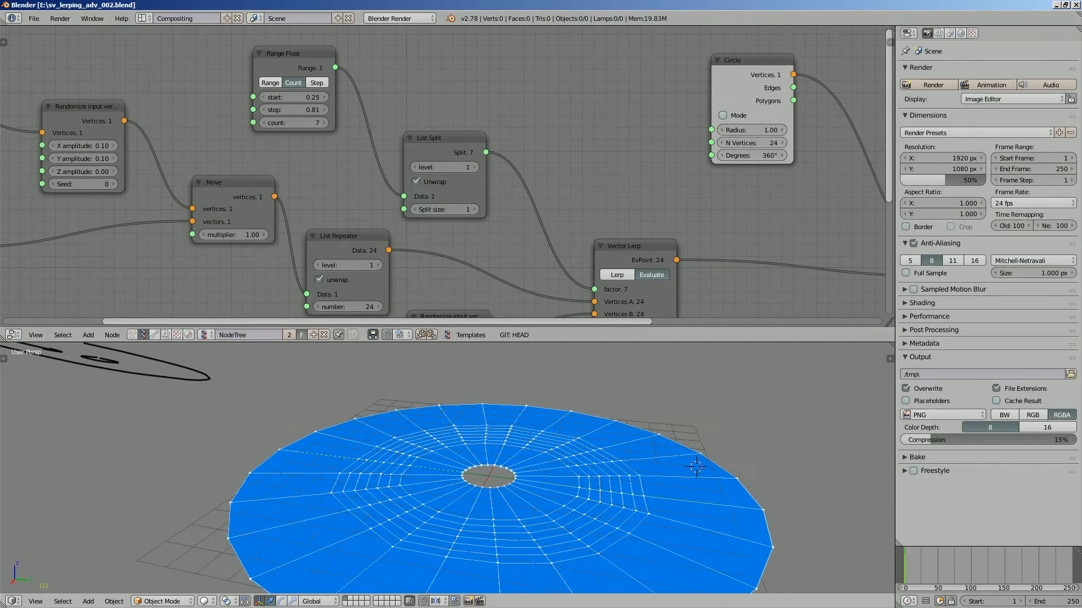
scroll(446, 172, down, 3)
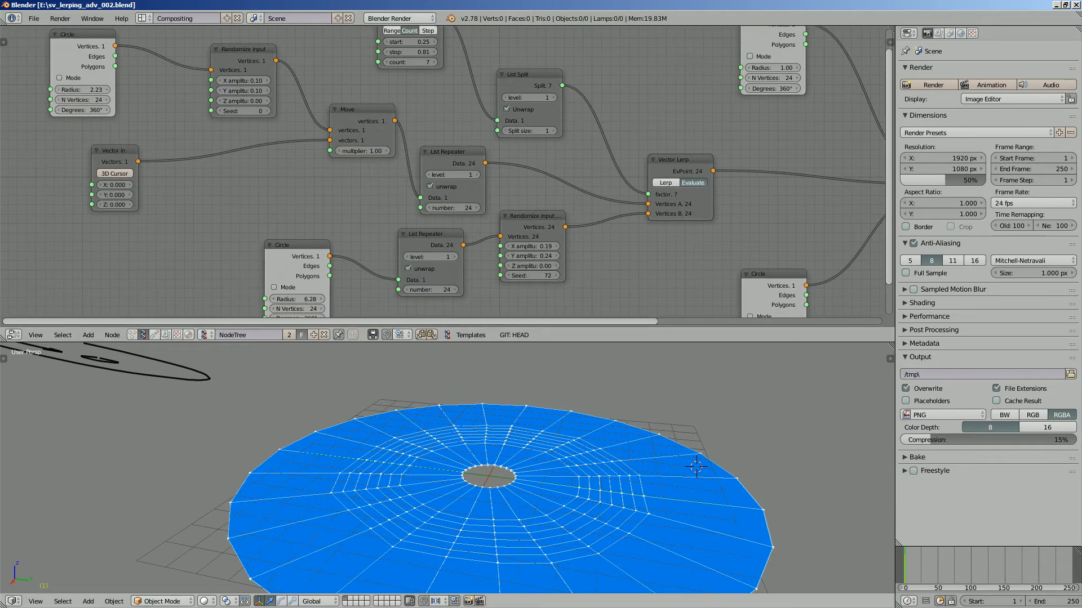
Examine the Range Float, List Split and Vector Lerp nodes and how they feed UV Connection.
scroll(485, 473, down, 3)
scroll(665, 183, up, 1)
middle_drag(666, 183, 516, 244)
drag(518, 228, 536, 231)
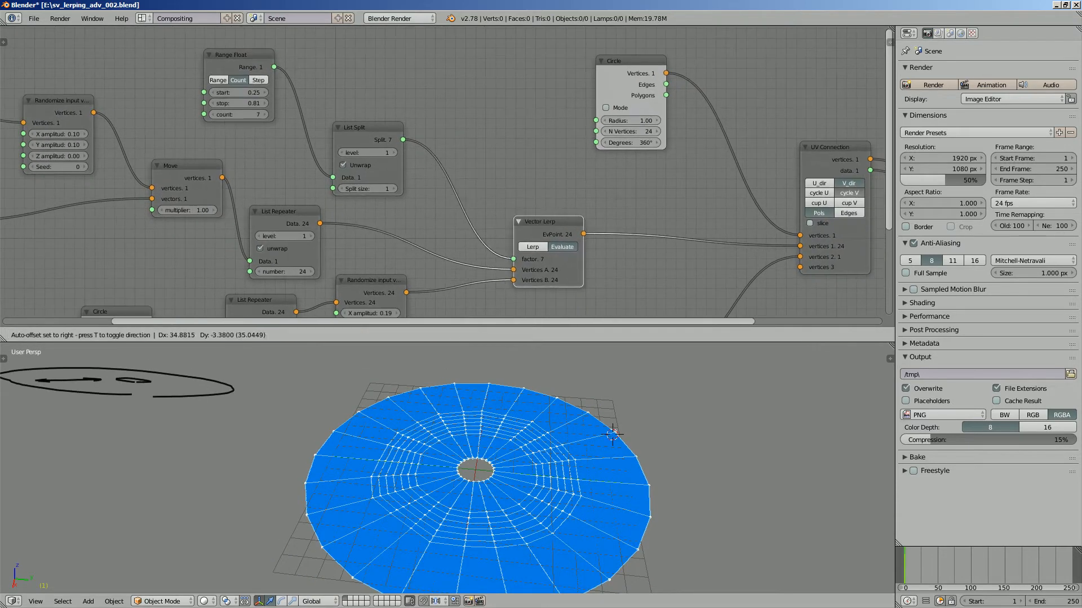
middle_drag(536, 231, 546, 215)
scroll(524, 208, up, 1)
drag(369, 107, 362, 93)
middle_drag(362, 93, 365, 111)
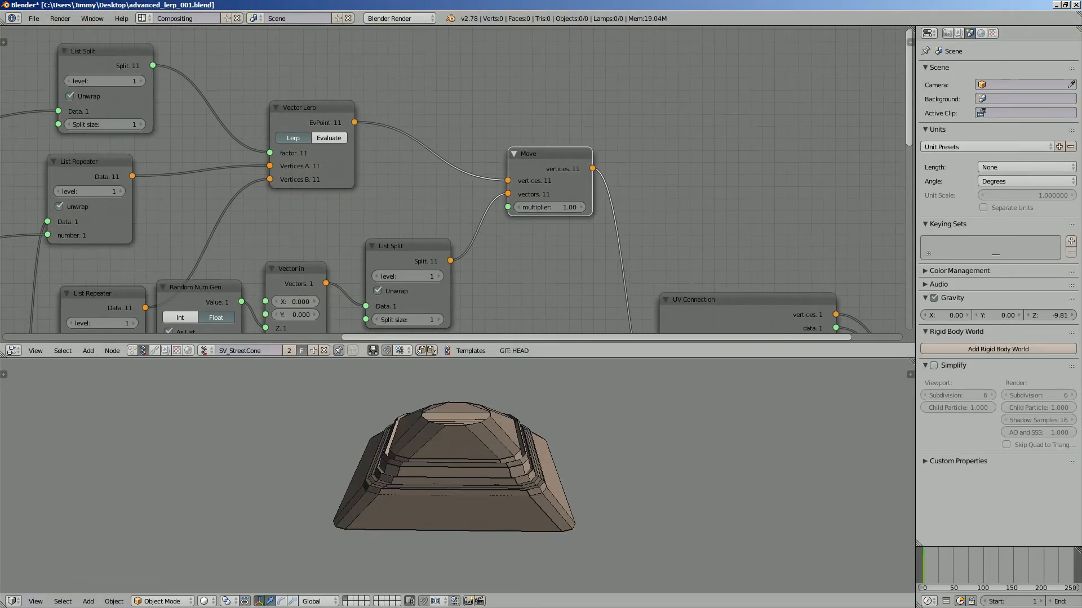
Switch to advanced_lerp_001.blend and examine how its Move node follows the Vector Lerp node.
drag(549, 154, 582, 140)
drag(313, 108, 301, 89)
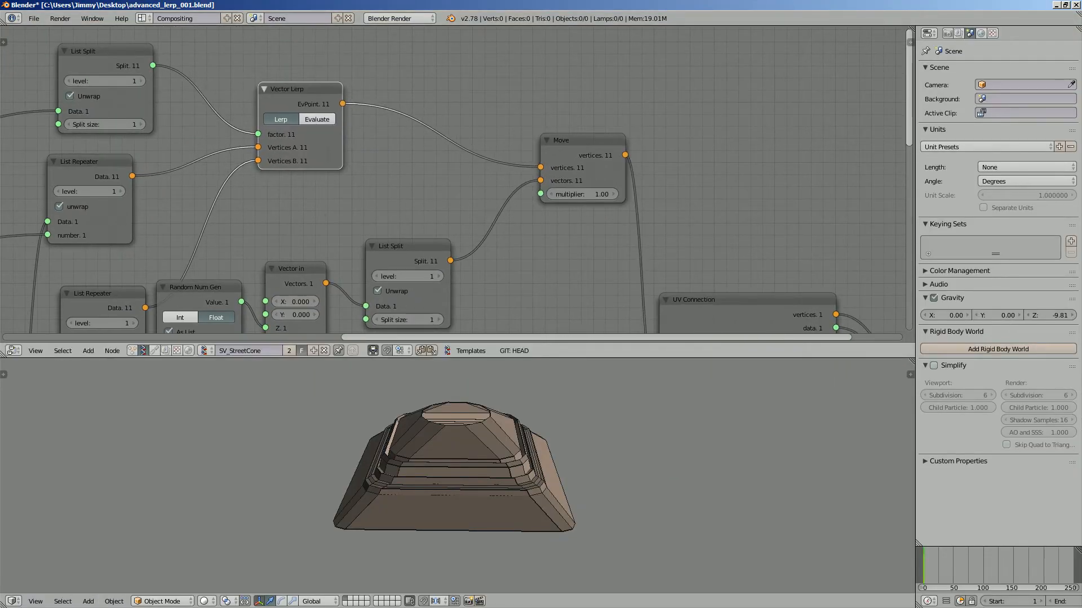
drag(582, 141, 541, 155)
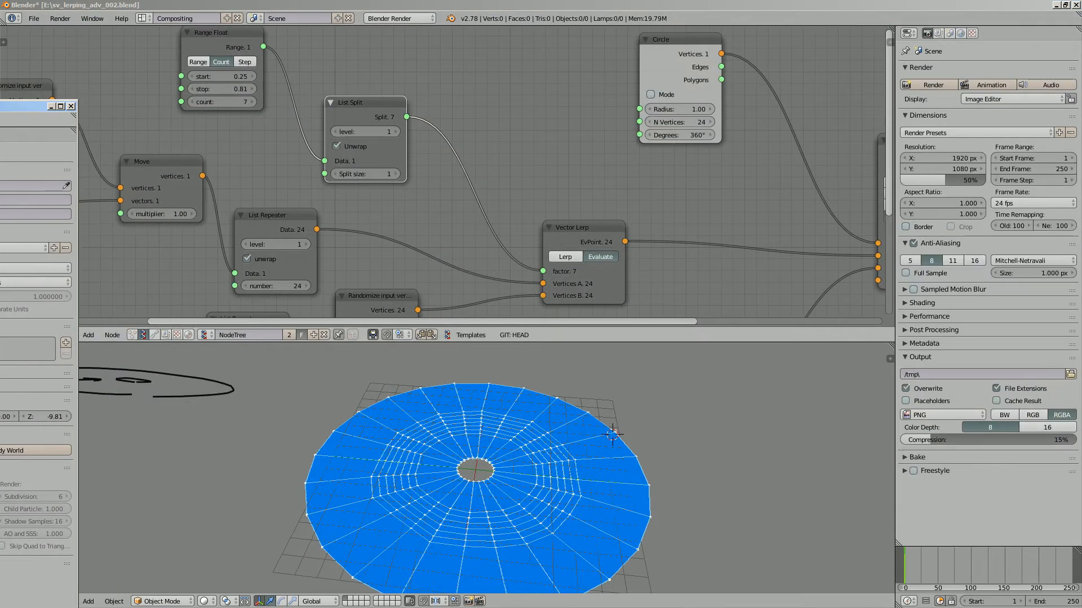
Return to sv_lerping_adv_002.blend and move the radius 1.00 and 8.98 Circle nodes toward UV Connection.
mouse_move(496, 177)
mouse_down()
mouse_move(532, 183)
mouse_move(441, 172)
mouse_up()
middle_drag(441, 172, 358, 204)
drag(492, 36, 532, 29)
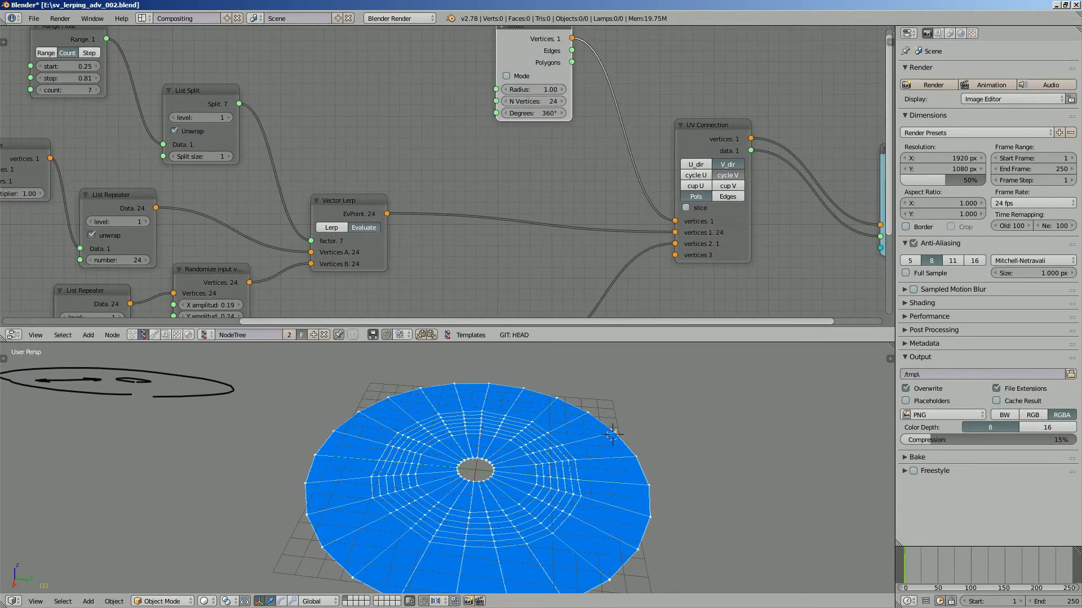
scroll(532, 39, down, 3)
middle_drag(530, 73, 488, 37)
scroll(486, 45, down, 3)
drag(478, 44, 491, 46)
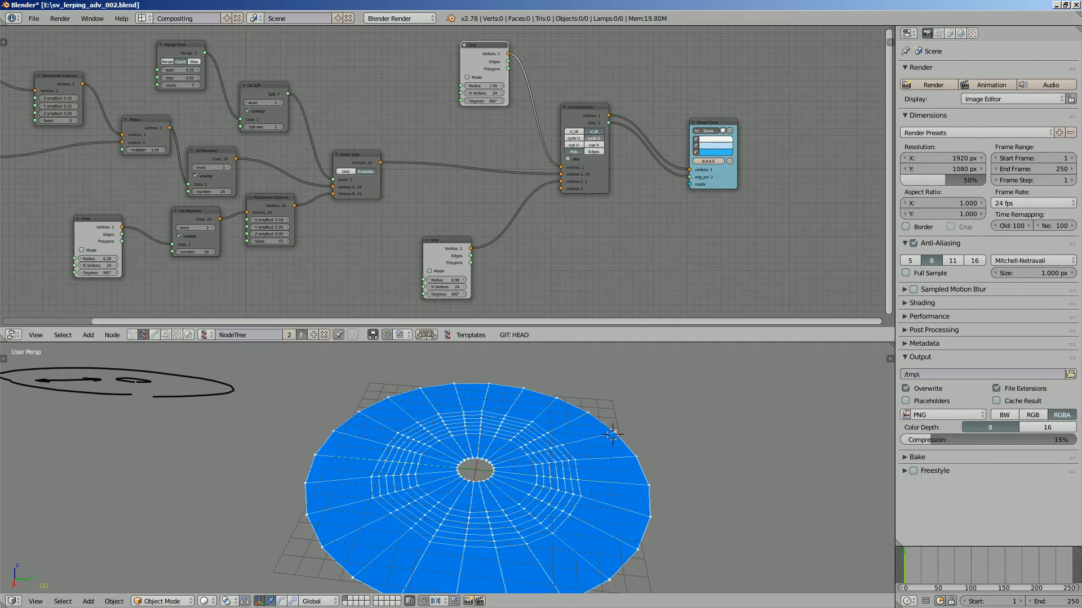
drag(445, 241, 509, 262)
scroll(509, 261, up, 6)
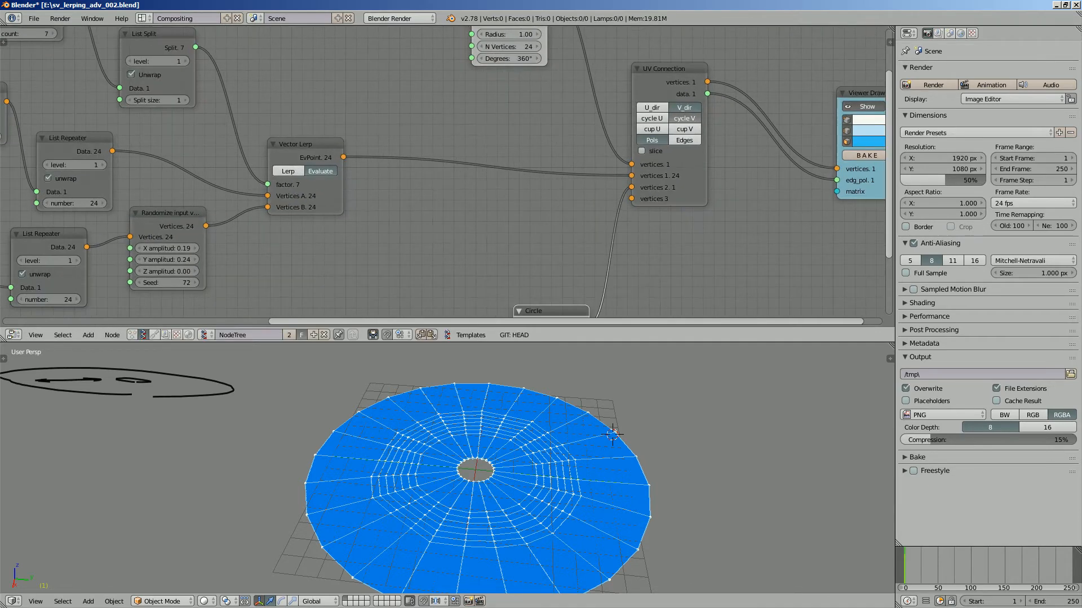
Add a Move node on the link between Vector Lerp and UV Connection, and save over the file.
middle_drag(509, 262, 515, 279)
key(shift+a)
click(421, 206)
text(vec)
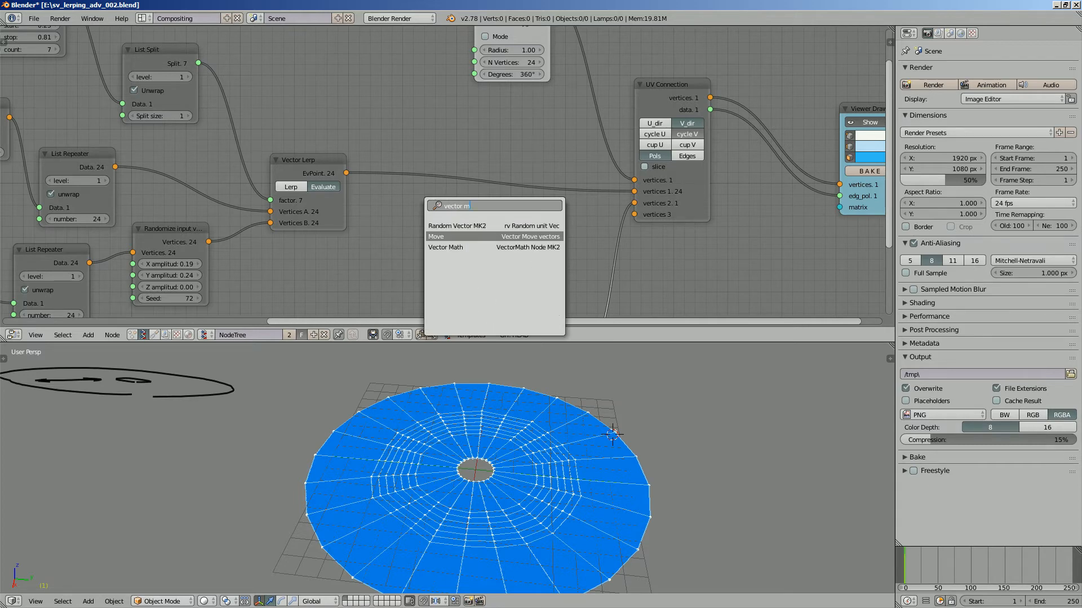
text(tor m)
key(Return)
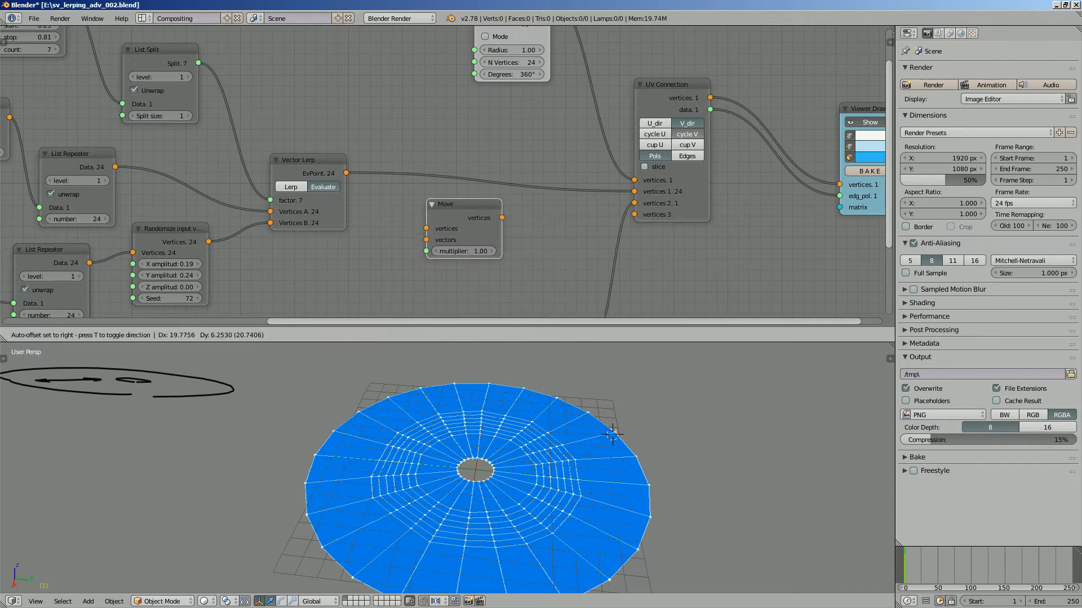
click(452, 184)
drag(472, 194, 472, 179)
key(ctrl+s)
click(472, 179)
Add a Vector in node above the new Move node and connect it to the Move node's vectors input.
middle_drag(370, 122, 373, 152)
key(shift+a)
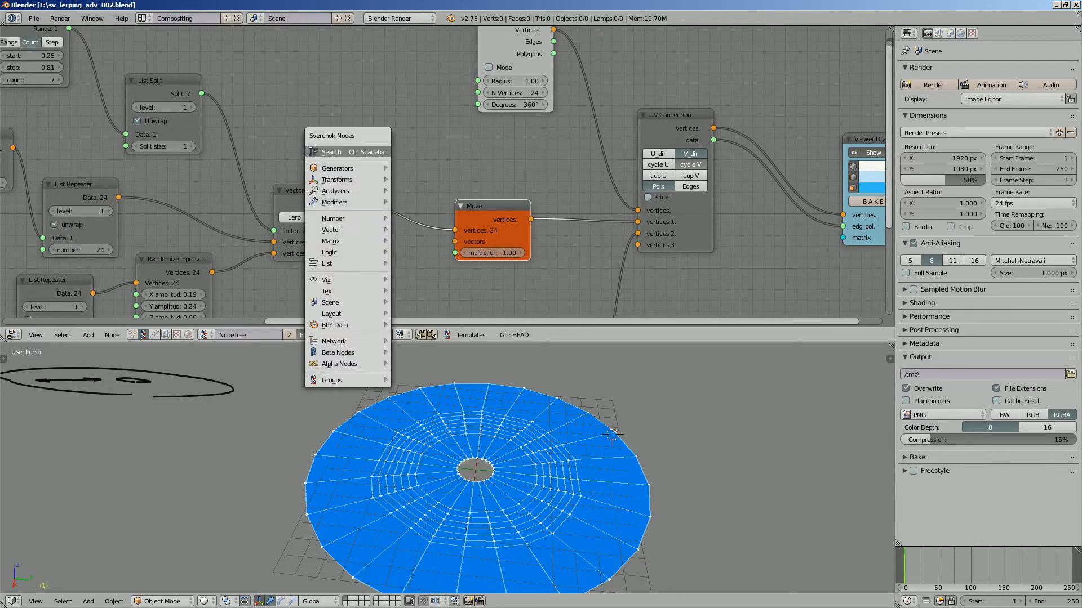
click(311, 152)
text(vec)
key(Return)
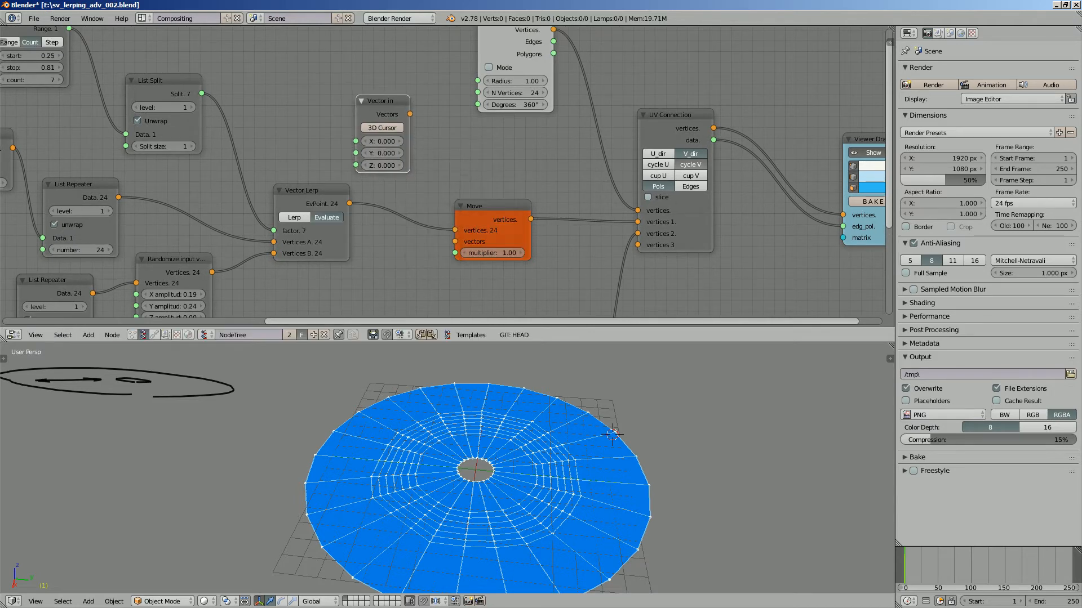
drag(418, 115, 454, 242)
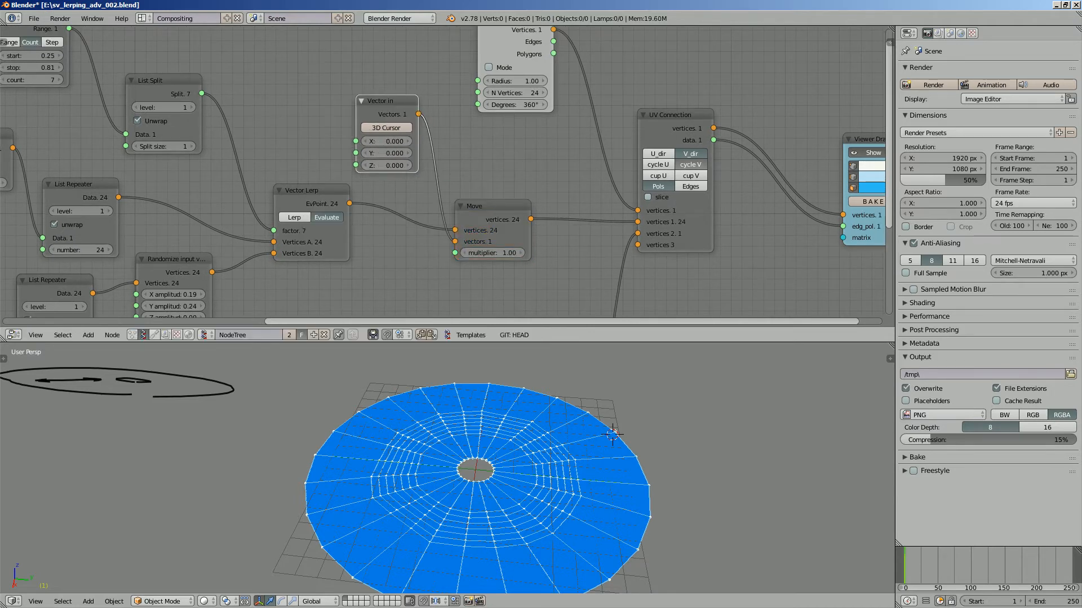
Set the new Vector in node's Z to 1.860 and save over the file.
drag(388, 165, 341, 165)
mouse_move(612, 435)
middle_down()
mouse_move(626, 417)
mouse_move(653, 486)
middle_up()
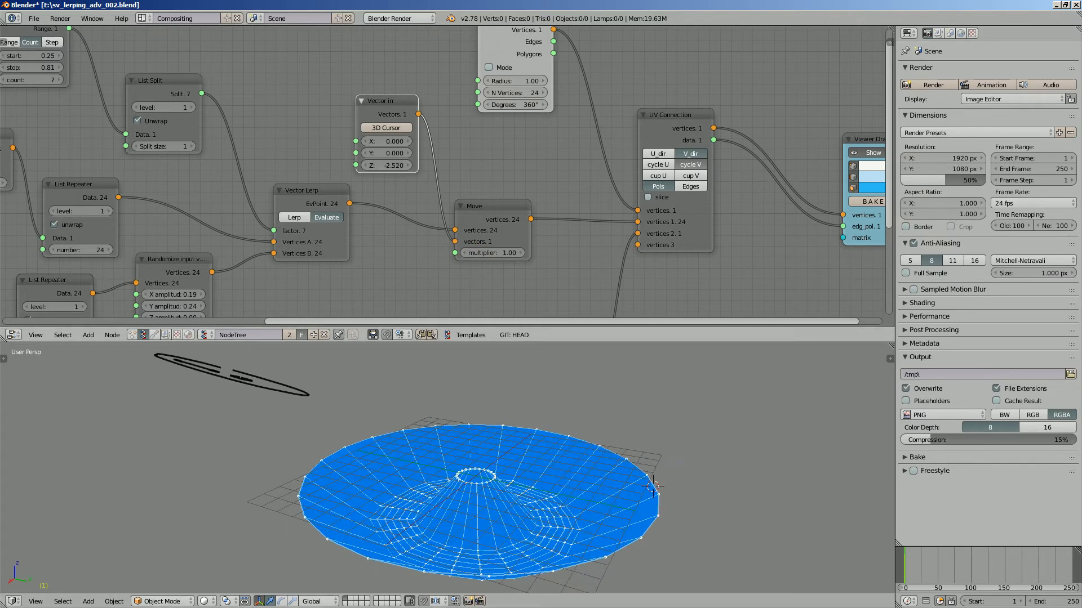
drag(388, 165, 470, 165)
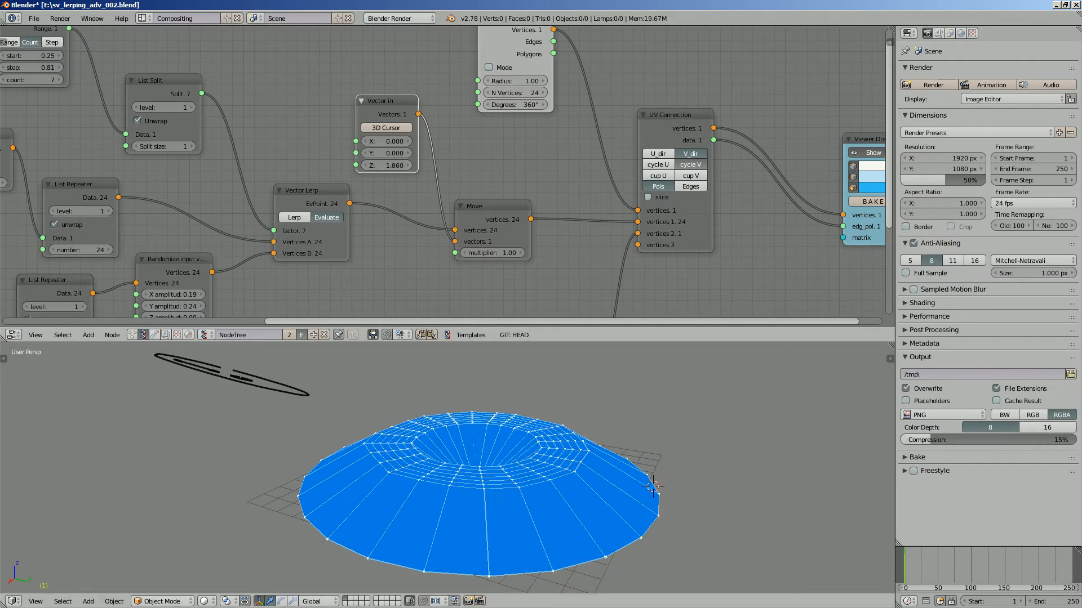
middle_drag(507, 428, 484, 470)
key(ctrl+s)
key(Return)
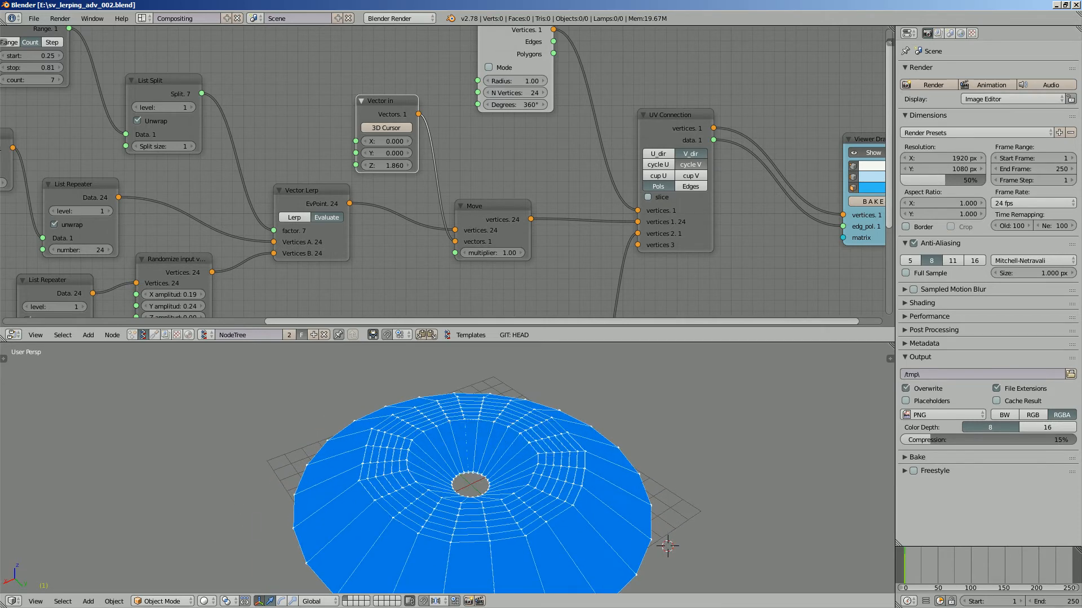
Try other multiplier values on the new Move node, reset the multiplier to 1 and save the file.
drag(492, 253, 527, 221)
double_click(492, 253)
text(1)
key(Return)
key(ctrl+s)
key(Return)
Add a Random Num Gen node below Vector Lerp and connect its value to the new Move node's multiplier.
middle_drag(527, 225, 543, 204)
drag(535, 221, 541, 221)
key(Escape)
key(shift+a)
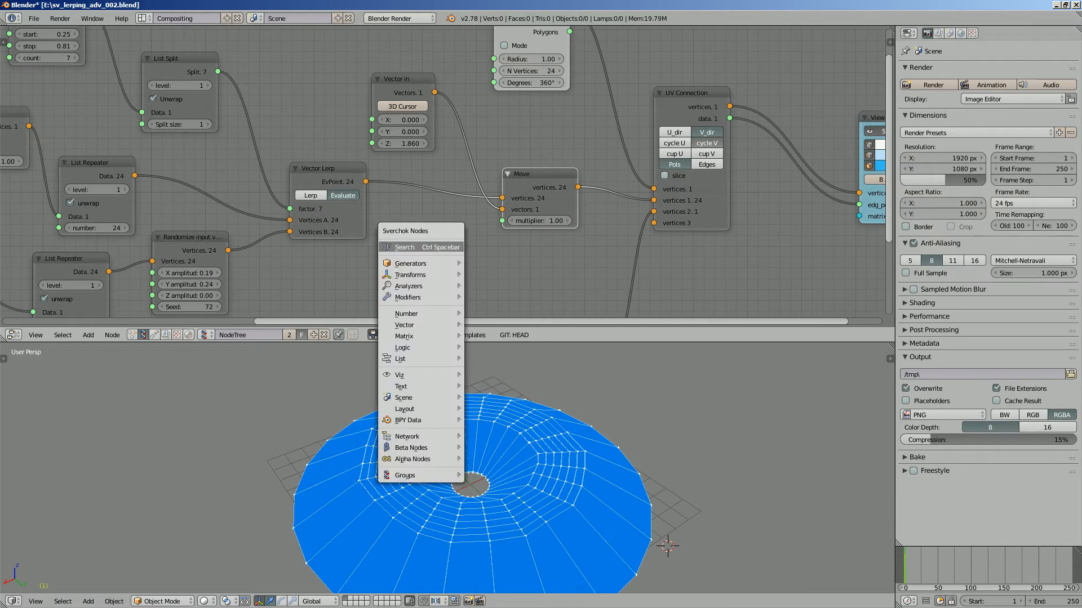
click(451, 247)
text(random n)
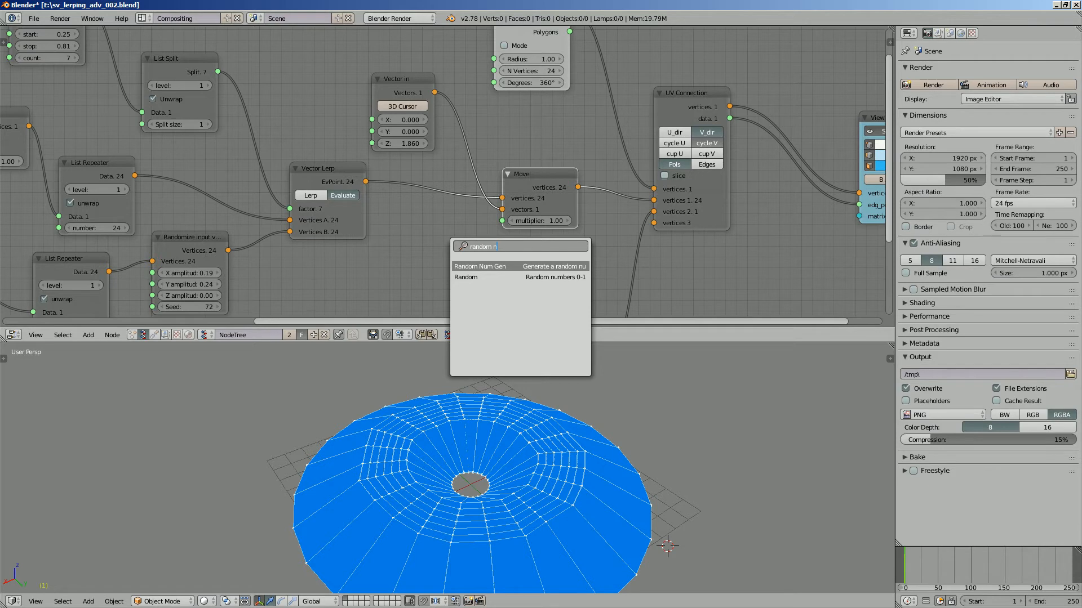
key(Return)
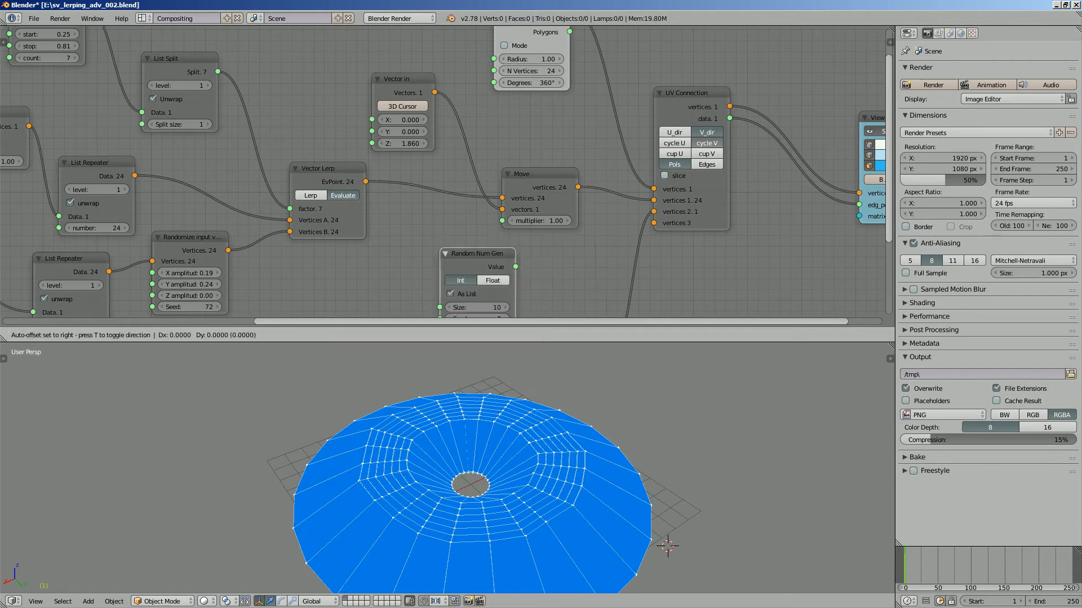
click(383, 246)
middle_drag(383, 246, 394, 187)
drag(468, 205, 513, 162)
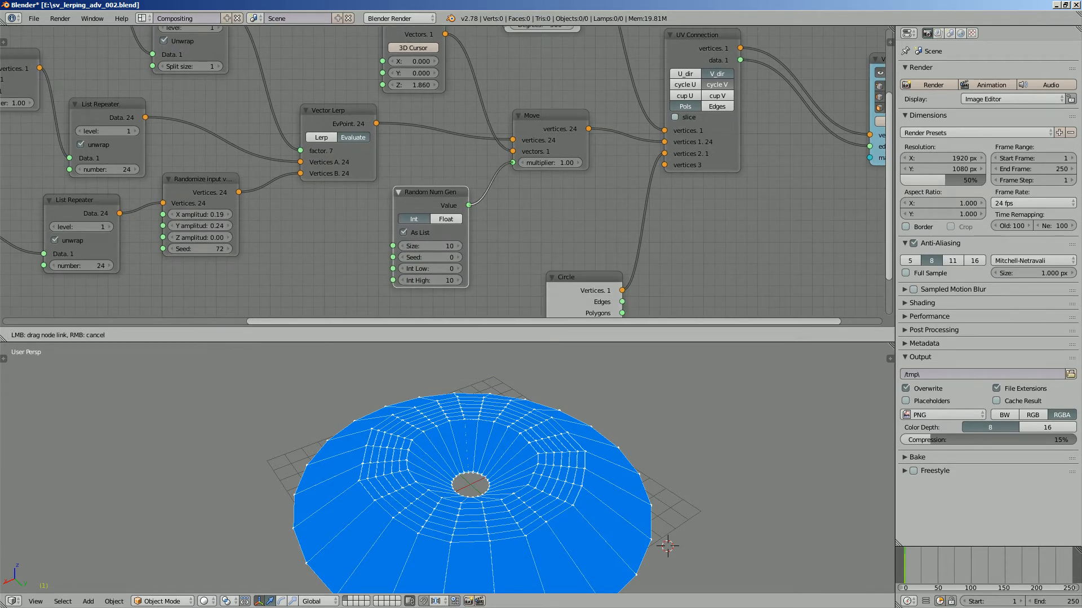
Switch the Random Num Gen node to Float with a low of -4.20 and a high of 2.29, and save the file.
scroll(496, 433, down, 1)
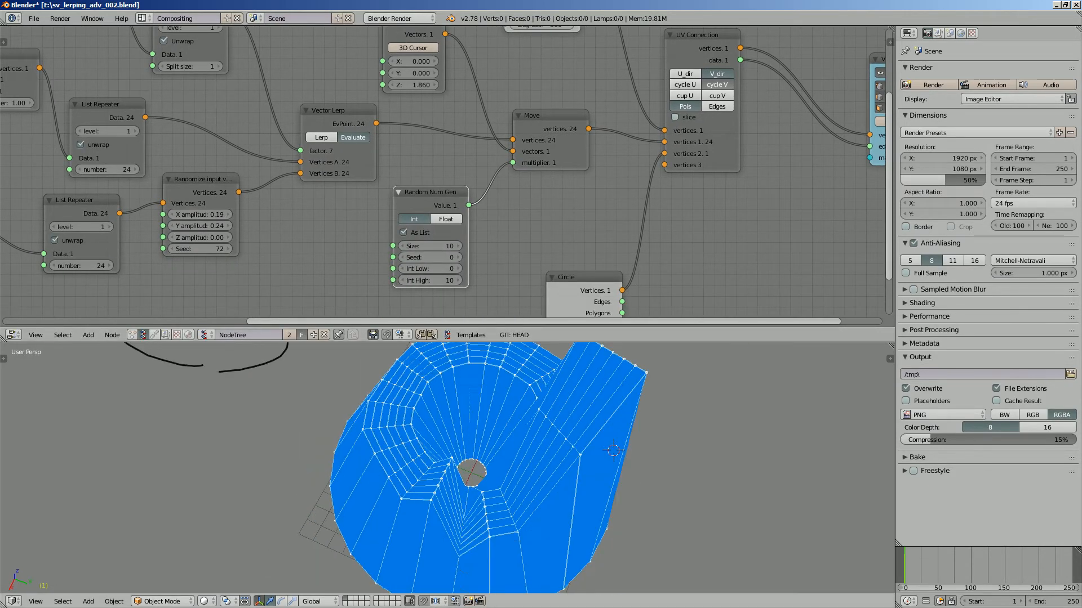
shift+middle_drag(495, 434, 475, 454)
drag(430, 192, 404, 199)
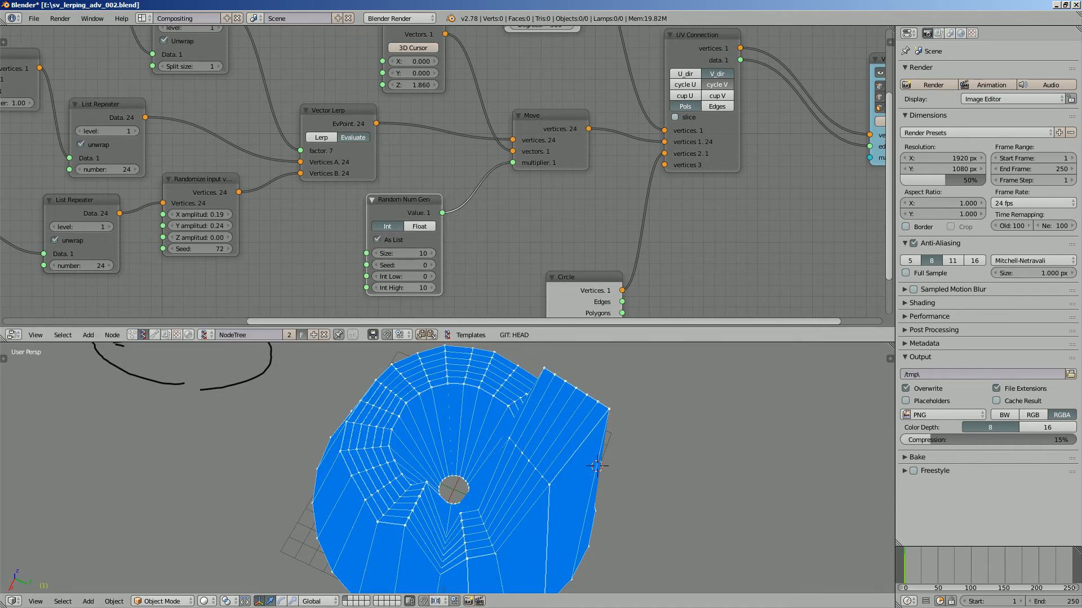
click(419, 226)
drag(404, 288, 326, 277)
middle_drag(455, 516, 476, 479)
key(ctrl+s)
key(Return)
middle_drag(586, 470, 519, 413)
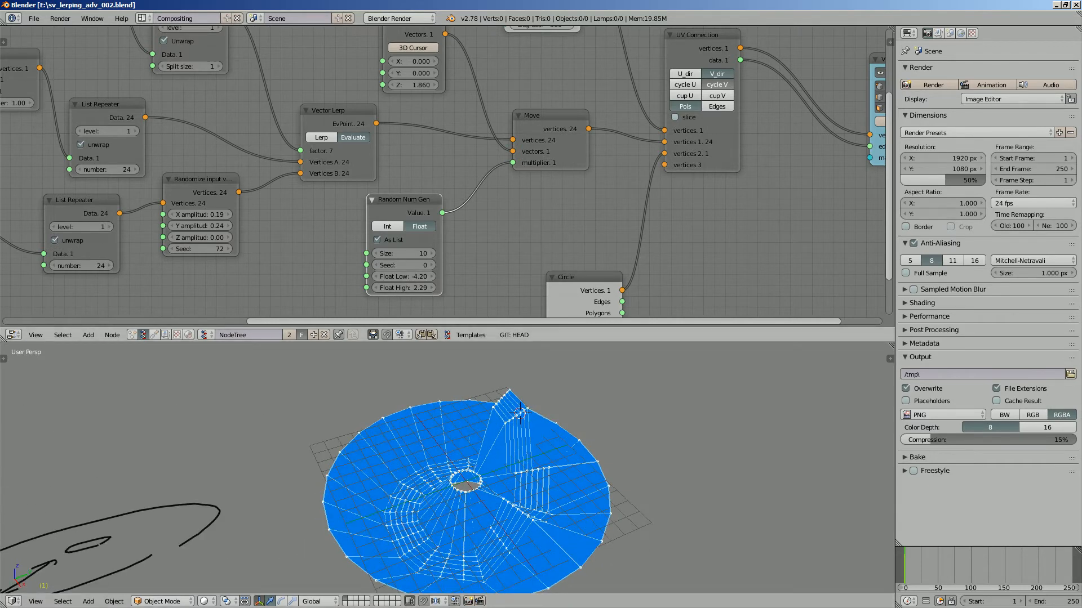
Set the Random Num Gen node's size to 26 and save over the file.
drag(404, 253, 445, 253)
middle_drag(541, 479, 491, 510)
key(ctrl+s)
key(Return)
scroll(451, 169, up, 2)
drag(406, 206, 381, 216)
scroll(507, 169, up, 4)
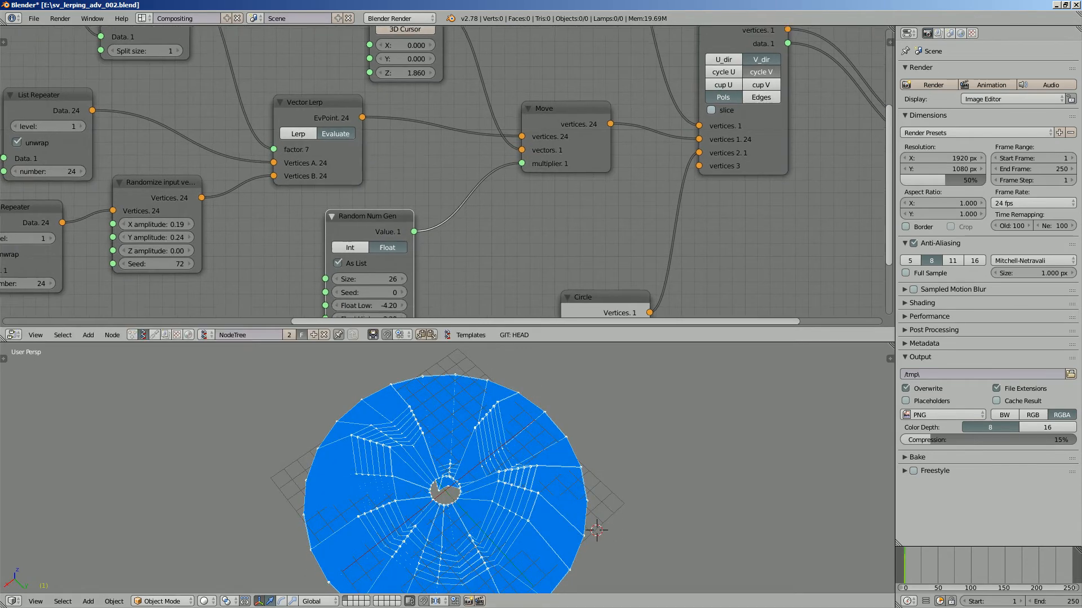
Examine the Move node's inputs and the links from Vector Lerp, Vector in and Random Num Gen.
middle_drag(507, 169, 458, 238)
scroll(553, 152, up, 2)
drag(558, 151, 573, 168)
scroll(573, 167, down, 2)
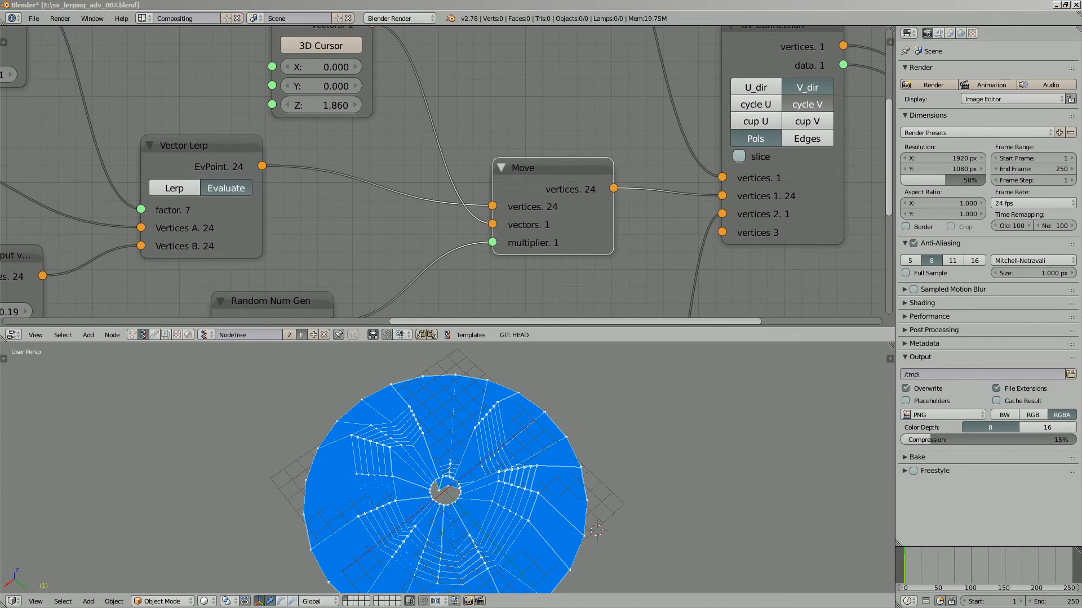
middle_drag(439, 169, 443, 196)
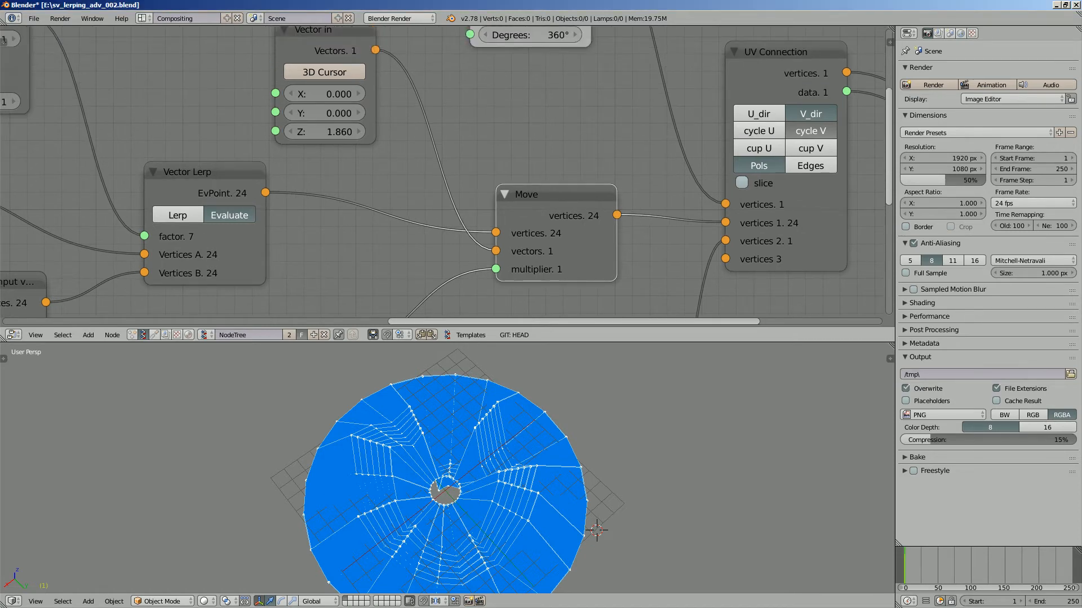
middle_drag(453, 253, 443, 169)
scroll(442, 169, down, 2)
scroll(442, 169, up, 2)
scroll(437, 180, up, 5)
middle_drag(499, 104, 510, 208)
scroll(442, 175, down, 6)
scroll(503, 214, down, 2)
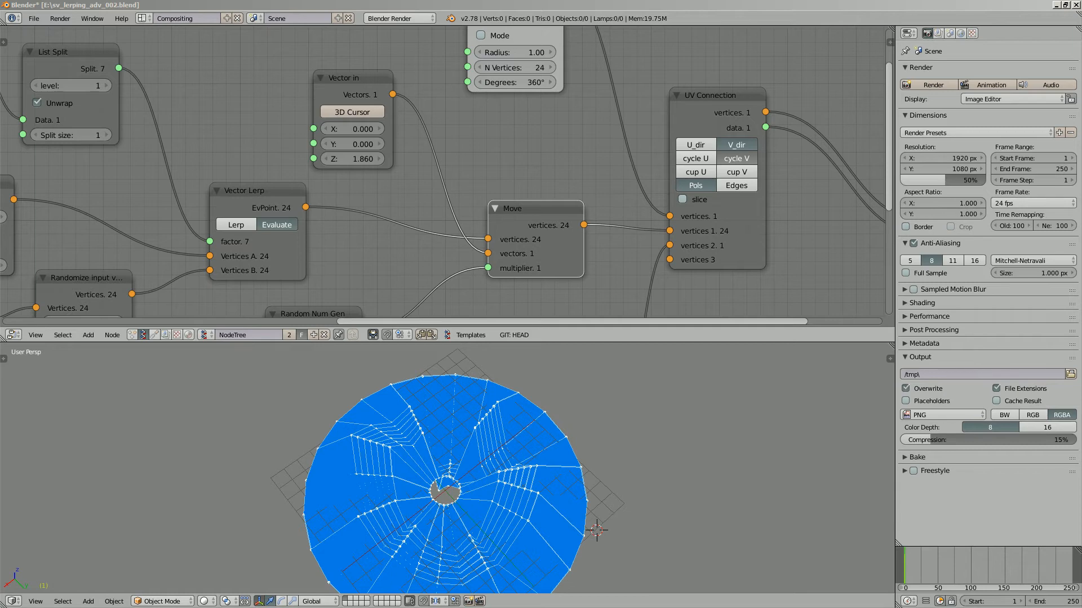
scroll(132, 125, down, 2)
middle_drag(132, 125, 156, 74)
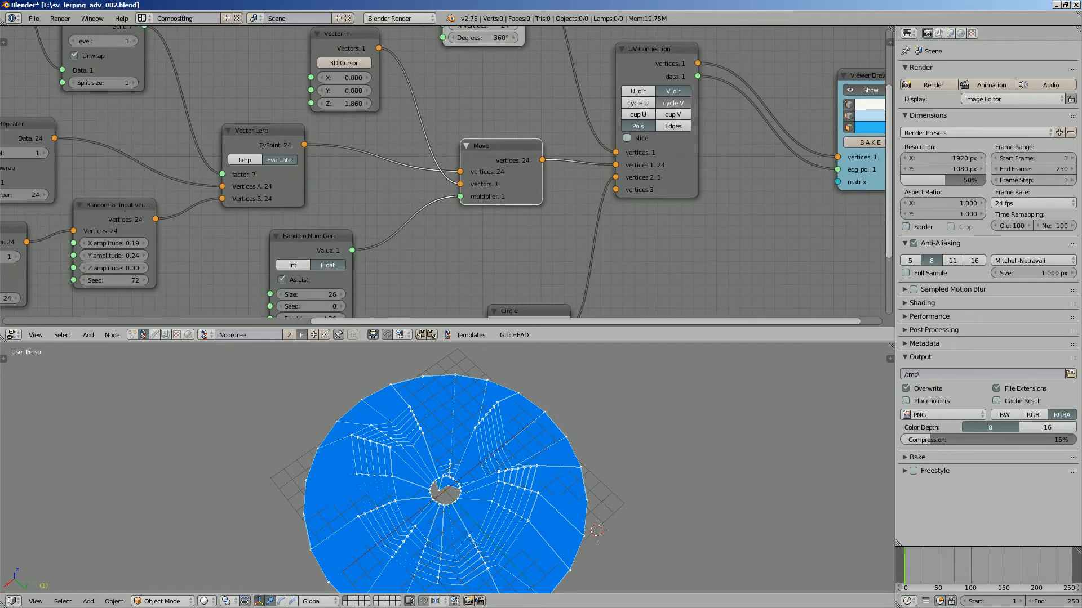
Cut the Random Num Gen link to the Move node's multiplier and connect its value to Vector in's Z input.
drag(498, 146, 515, 128)
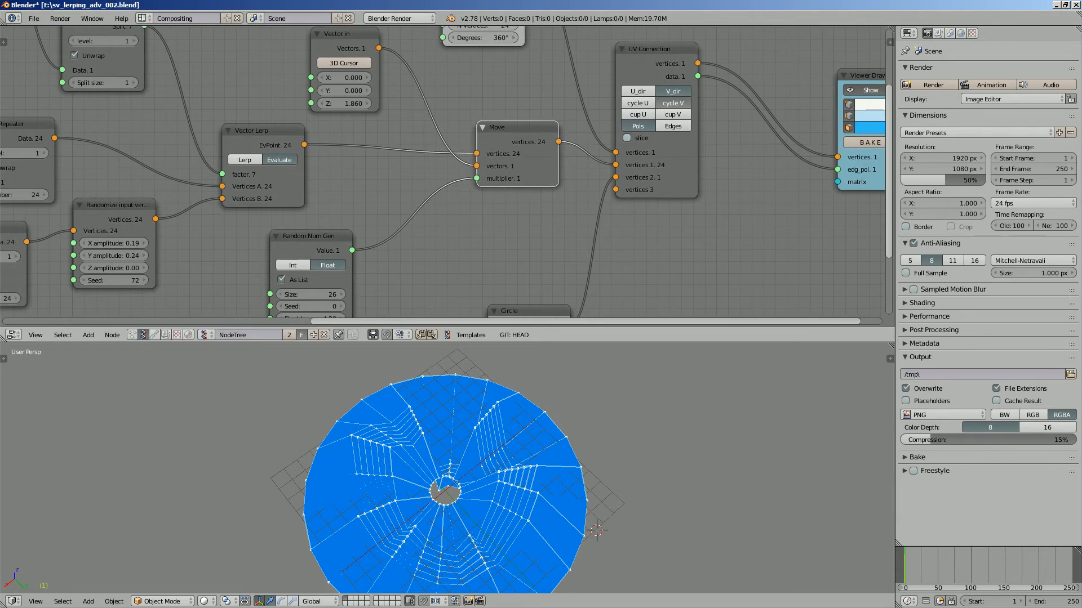
ctrl+drag(453, 212, 432, 181)
drag(341, 38, 365, 53)
middle_drag(365, 54, 394, 94)
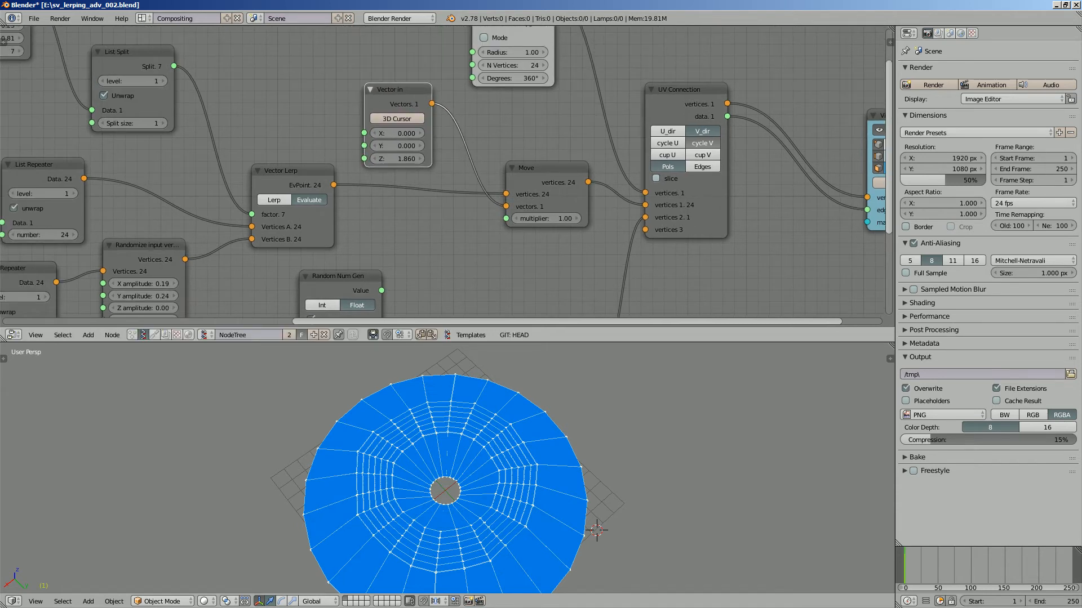
drag(344, 276, 335, 90)
drag(364, 158, 365, 160)
middle_drag(389, 226, 388, 238)
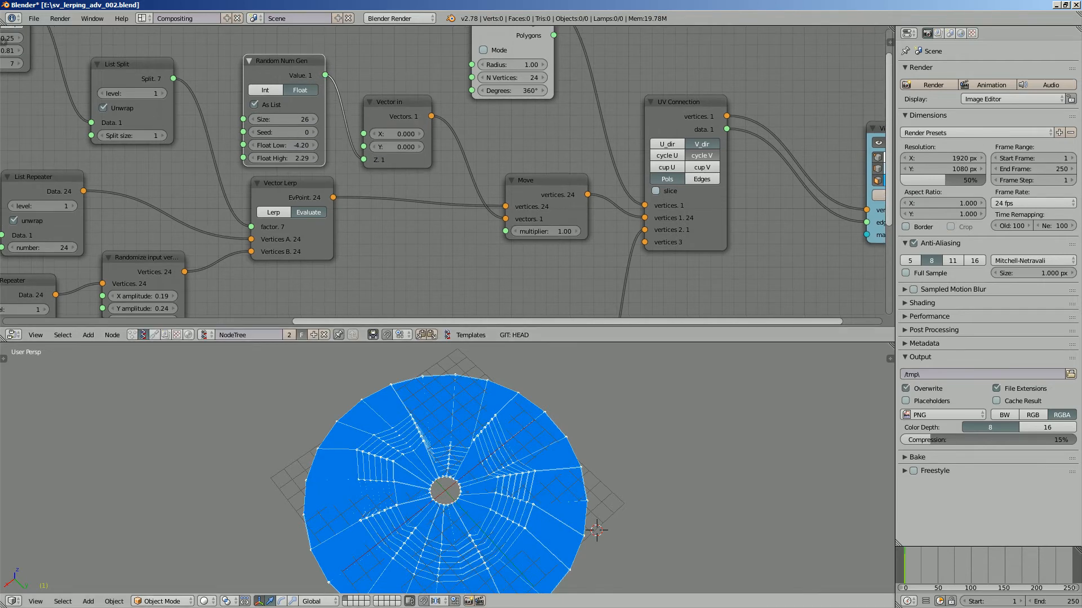
Add a List Split node on the link between Vector in and the new Move node.
middle_drag(451, 411, 427, 394)
key(alt+space)
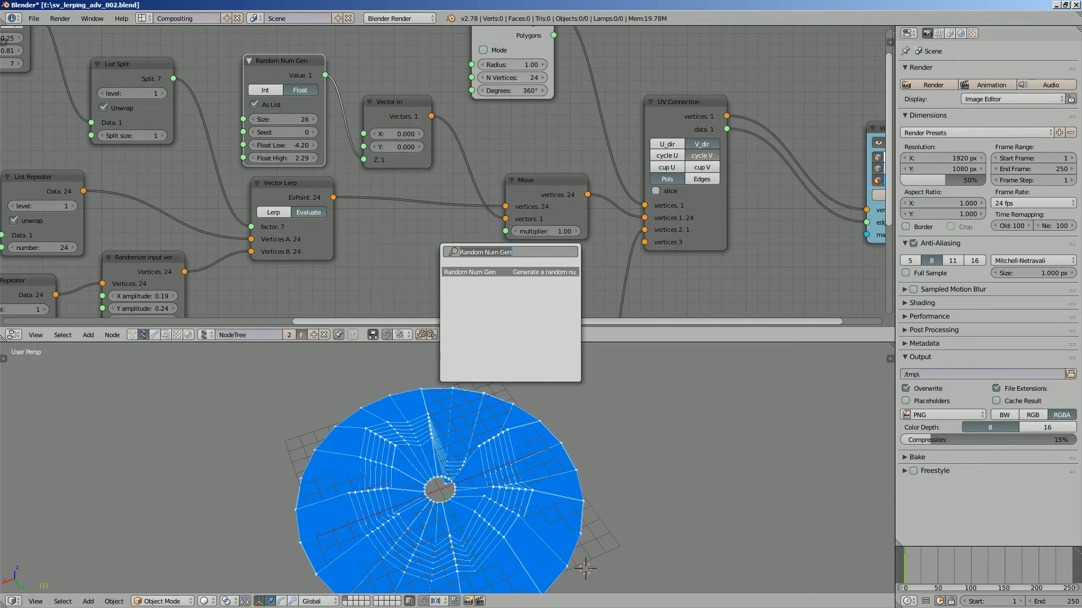
text(list sp)
key(Return)
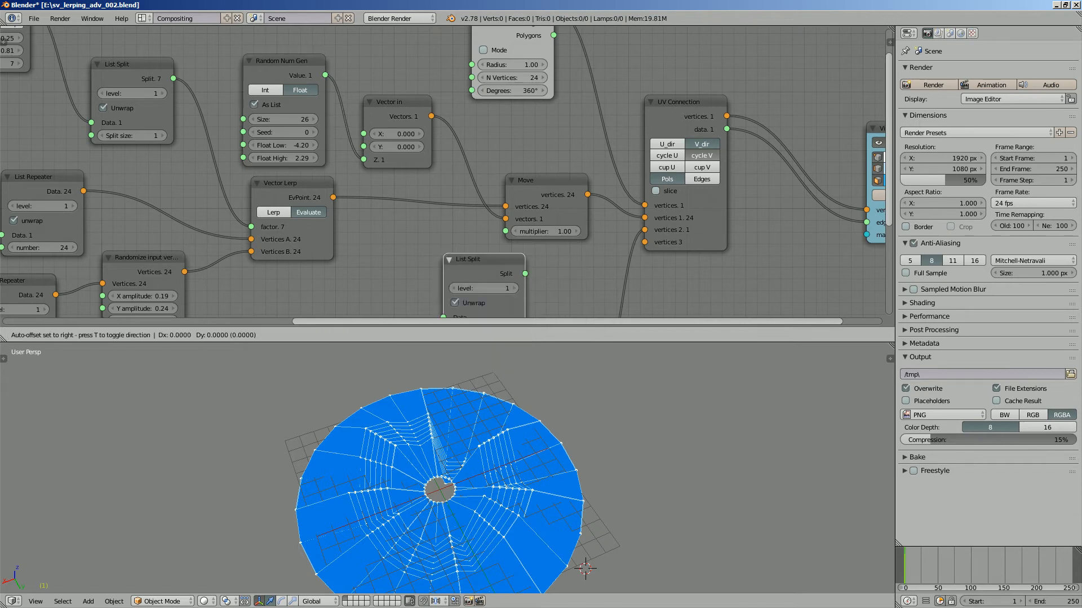
click(435, 129)
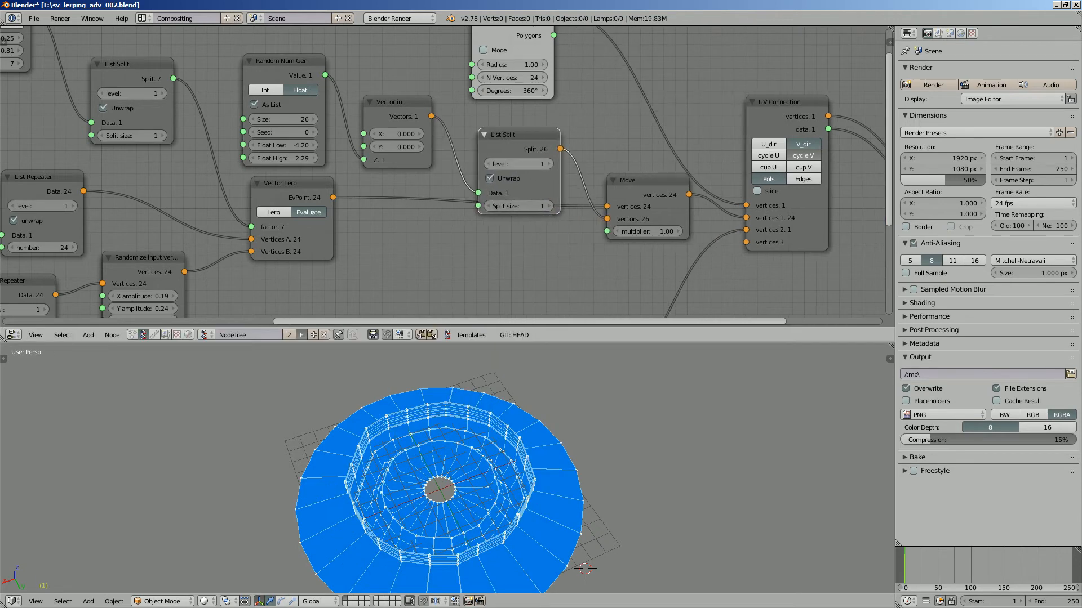
drag(516, 148, 512, 131)
Set the Random Num Gen node's size to 24.
scroll(512, 131, up, 3)
middle_drag(512, 136, 409, 159)
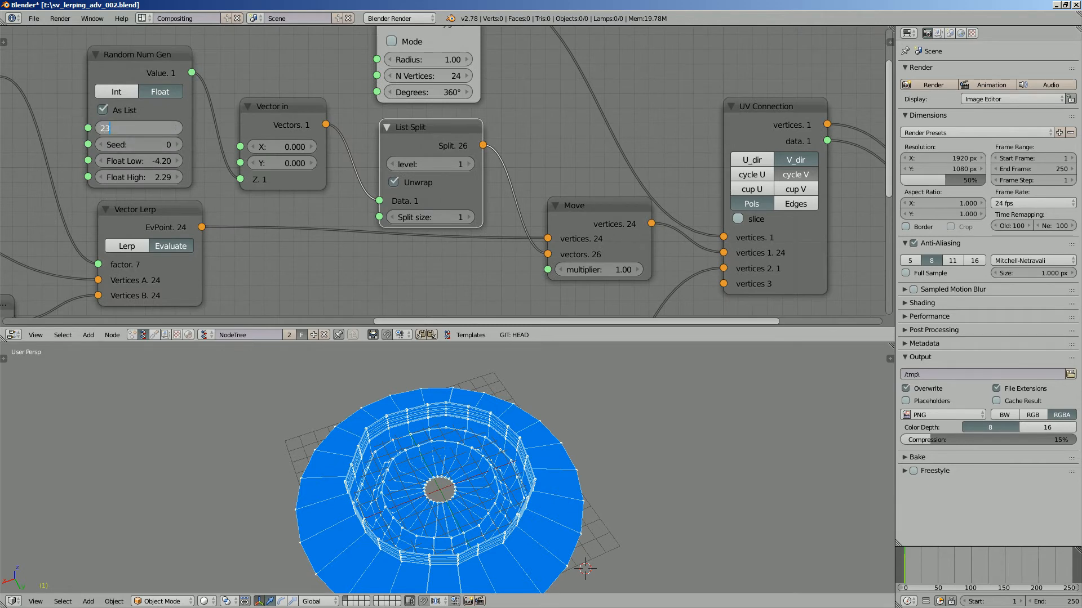
key(Return)
key(Return)
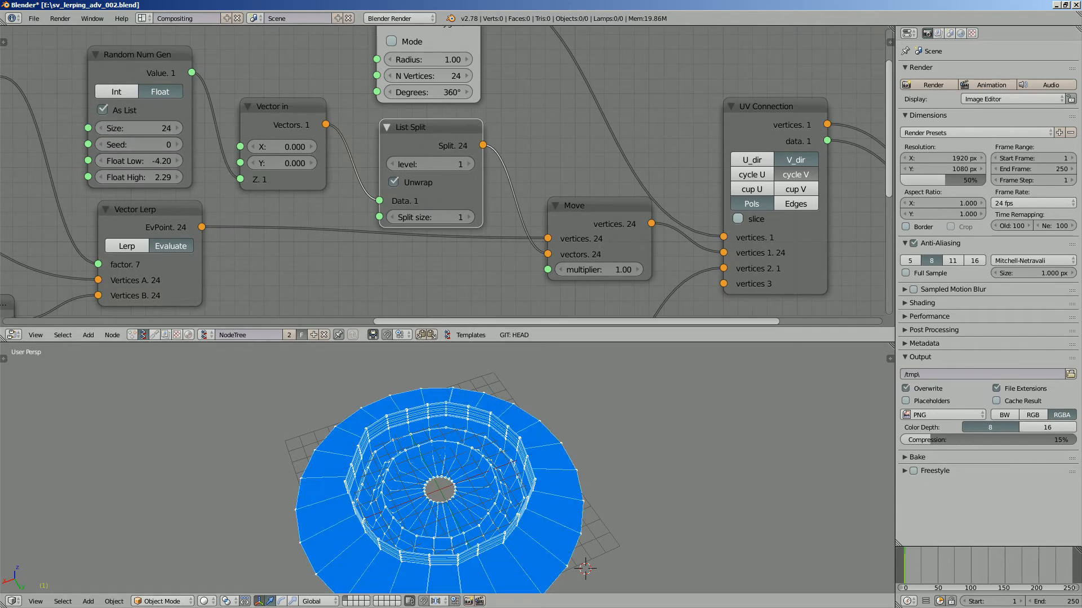
Reposition the Move node fed by Vector Lerp and the UV Connection node to separate their links.
scroll(425, 136, up, 4)
middle_drag(625, 253, 413, 209)
drag(395, 144, 368, 153)
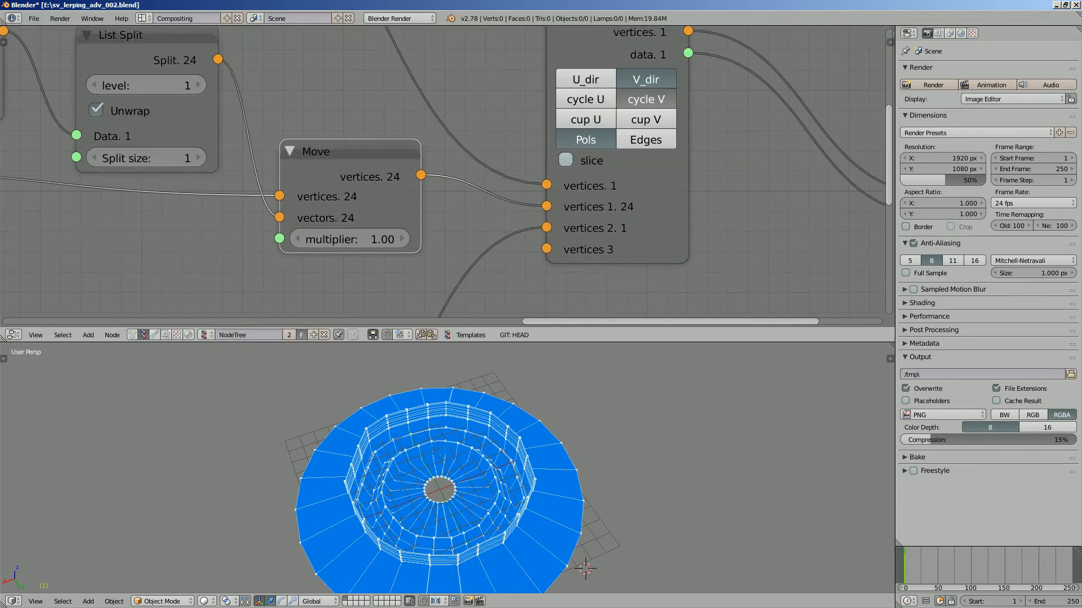
scroll(440, 167, down, 4)
middle_drag(439, 167, 439, 192)
drag(620, 193, 642, 193)
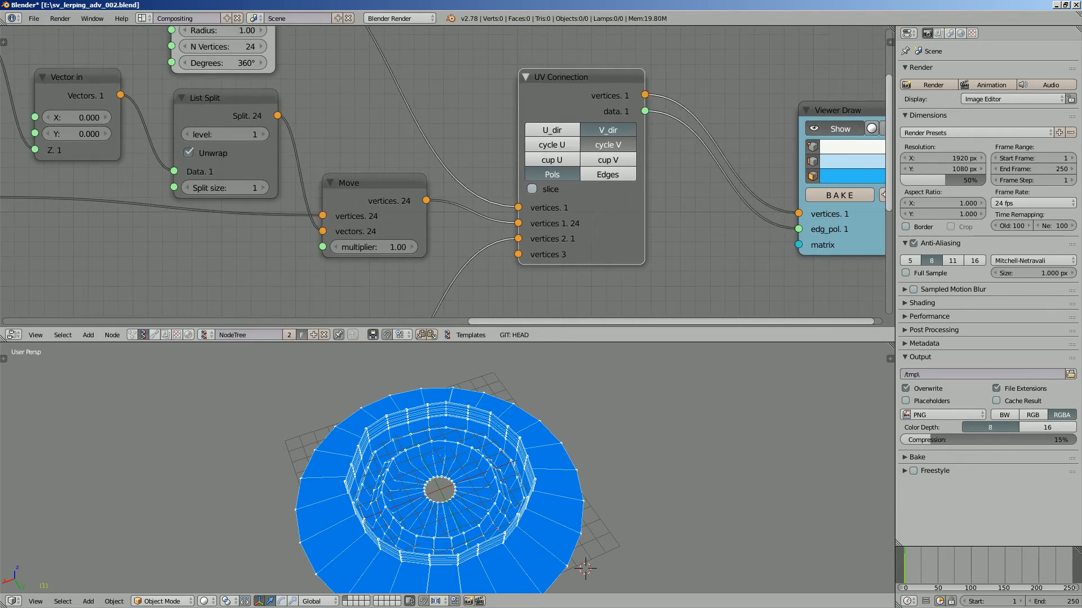
Move the two Circle nodes feeding UV Connection farther from the main node chain and save the blend file.
scroll(732, 194, up, 4)
scroll(444, 173, up, 1)
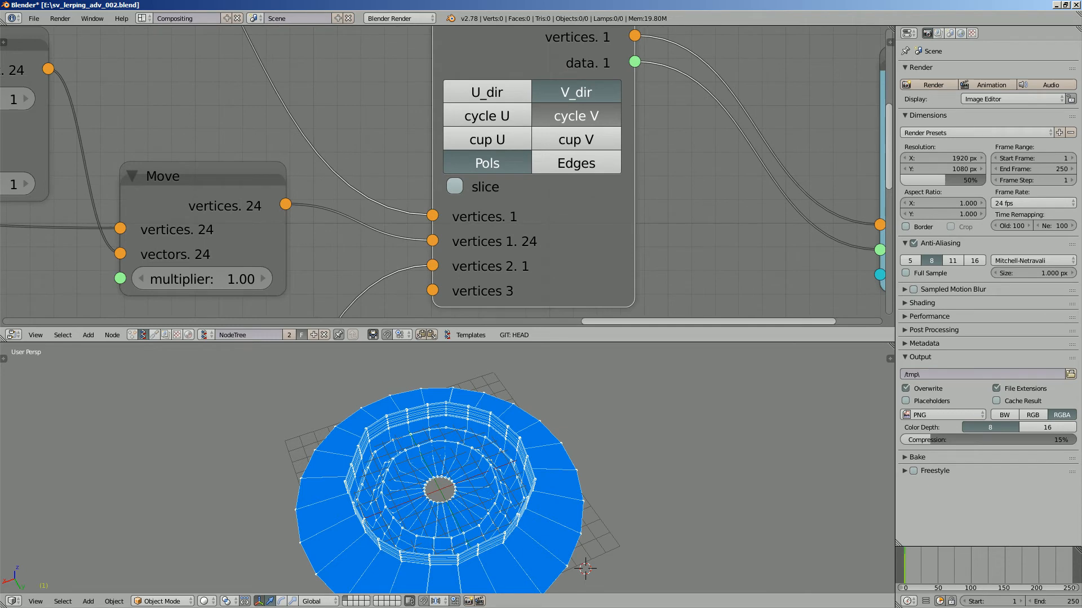
scroll(447, 176, down, 15)
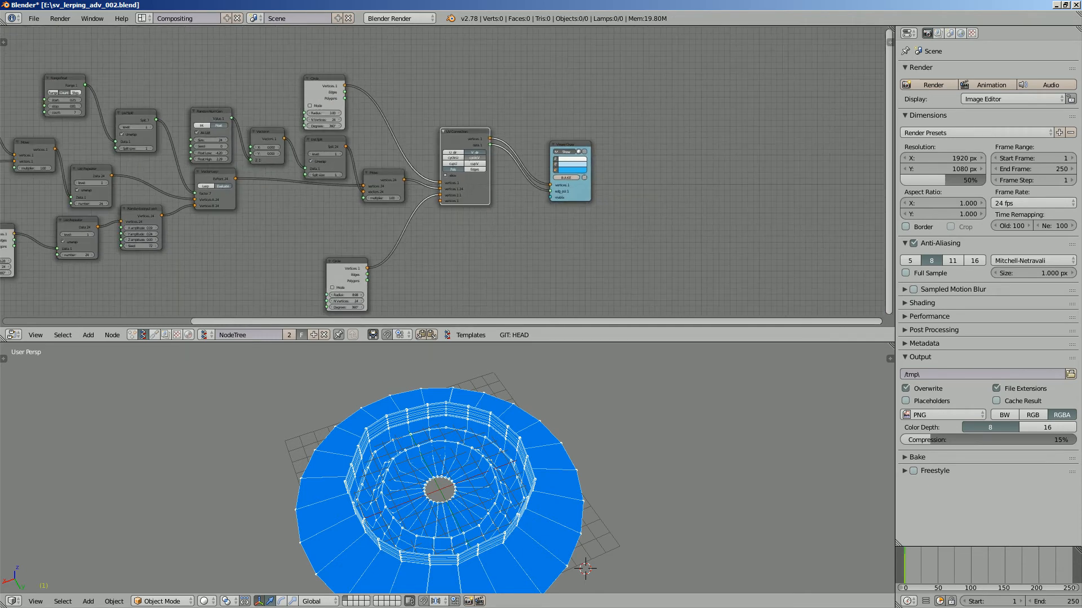
drag(324, 89, 374, 40)
drag(347, 261, 407, 253)
scroll(412, 248, up, 8)
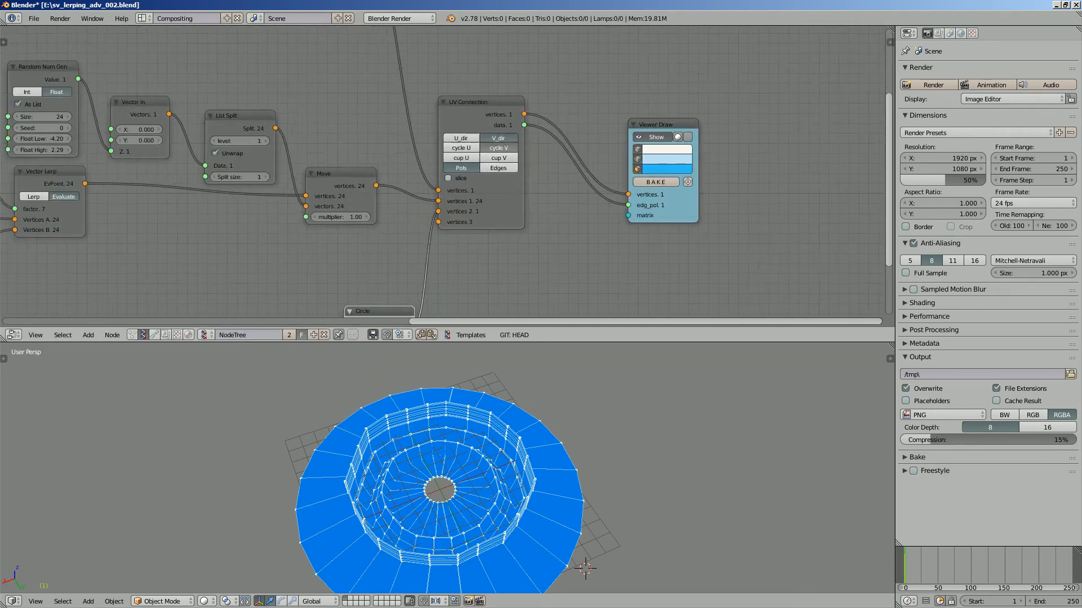
key(ctrl+s)
key(Return)
Set the multiplier of the Move node before UV Connection to 0.46 and save the file.
scroll(333, 221, up, 1)
middle_drag(333, 221, 384, 226)
mouse_move(384, 225)
mouse_down()
mouse_move(428, 226)
mouse_move(369, 225)
mouse_up()
middle_drag(286, 199, 617, 251)
scroll(408, 209, up, 2)
key(ctrl+s)
key(Return)
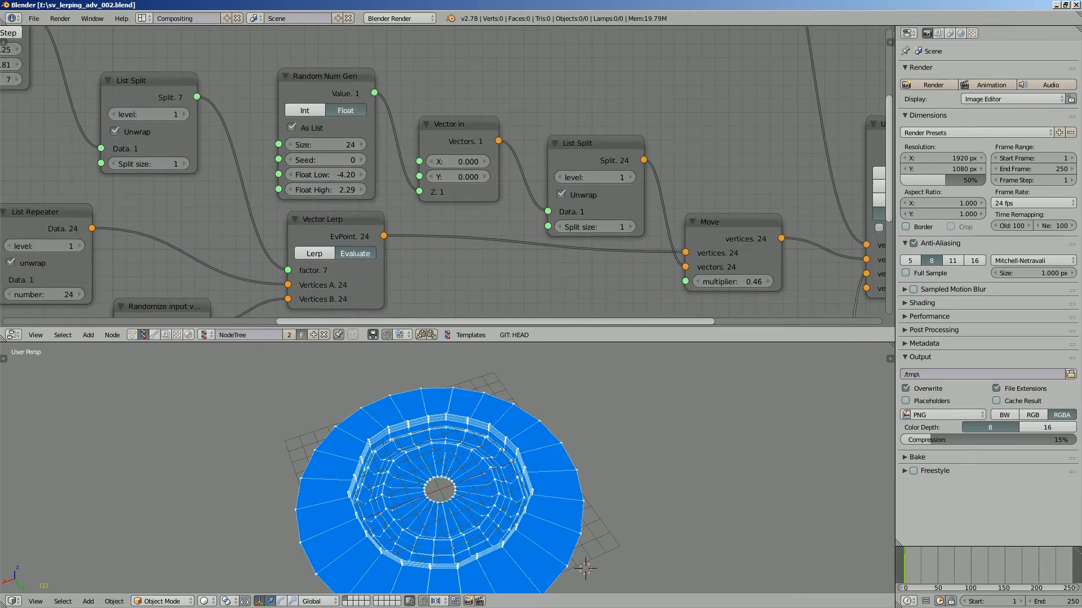
Try a seed of 80, a Float Low of -0.36 and a Float High of 0.91 on the Random Num Gen node.
drag(327, 175, 290, 190)
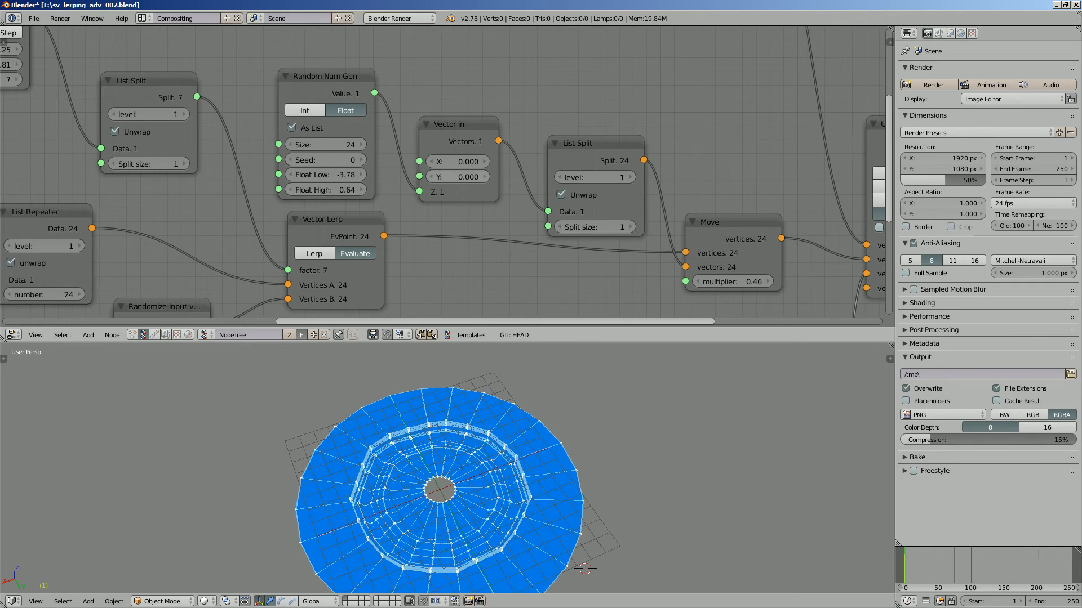
middle_drag(290, 190, 304, 217)
drag(338, 104, 338, 94)
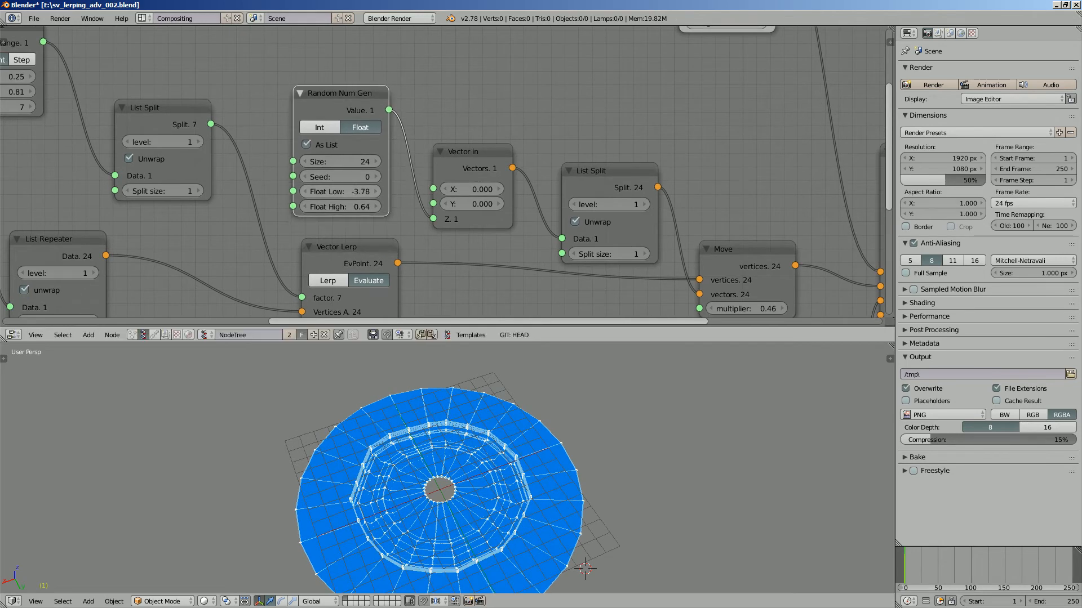
drag(338, 206, 380, 207)
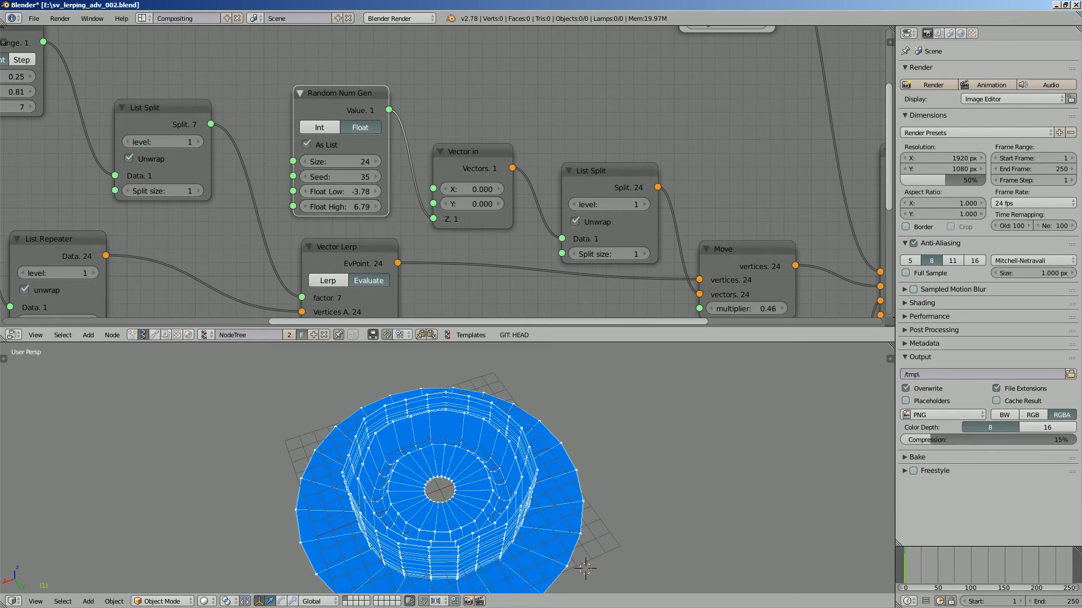
drag(340, 192, 300, 207)
drag(341, 177, 366, 177)
middle_drag(372, 439, 350, 412)
Set the Range Float node's start to -0.03, stop to 1.23 and count to 10.
middle_drag(349, 270, 516, 311)
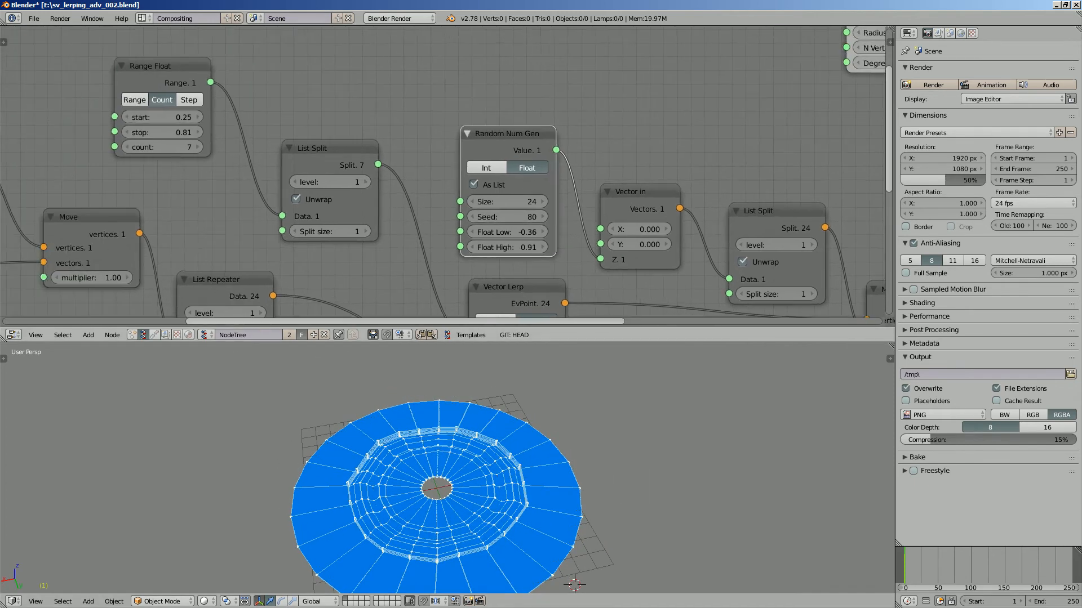
mouse_move(162, 133)
mouse_down()
mouse_move(180, 132)
mouse_move(146, 117)
mouse_move(168, 132)
mouse_up()
middle_drag(496, 406, 472, 393)
middle_drag(369, 183, 397, 207)
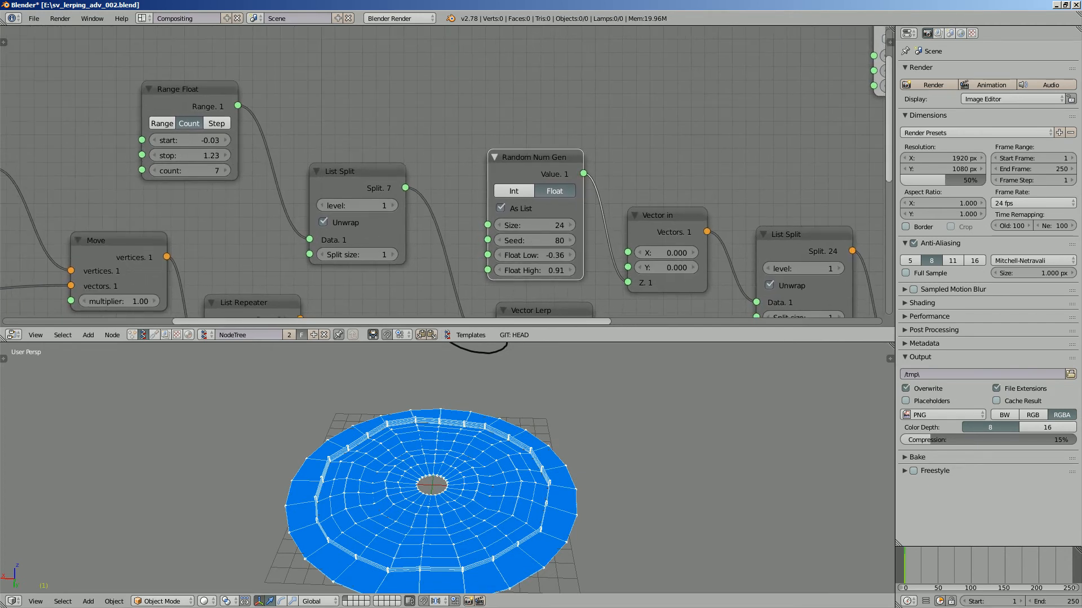
drag(189, 171, 207, 171)
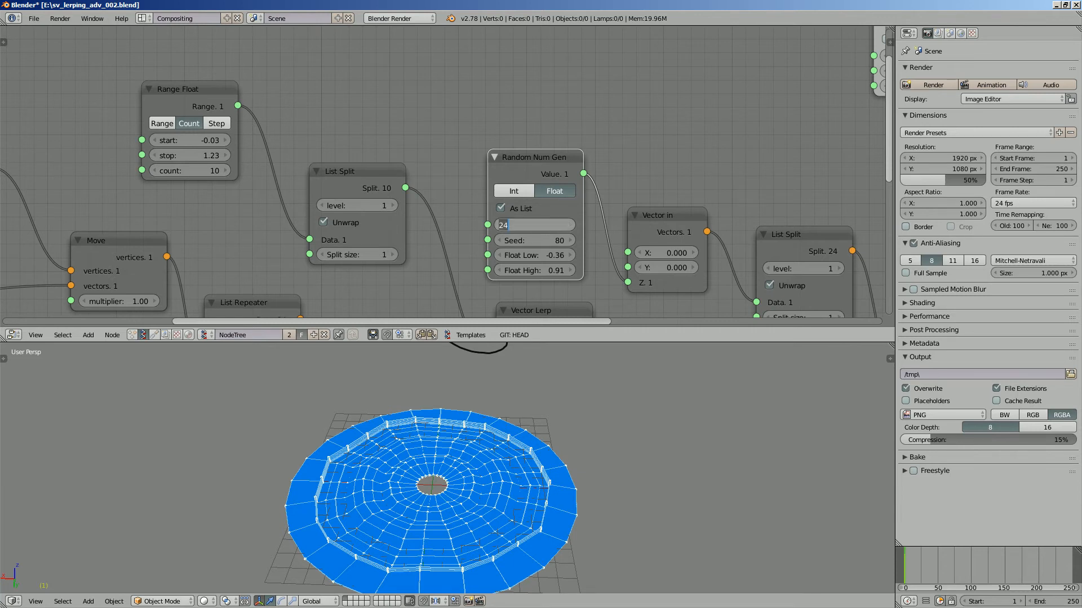
Set the Random Num Gen node's size to 10 and save the file.
text(10)
key(Return)
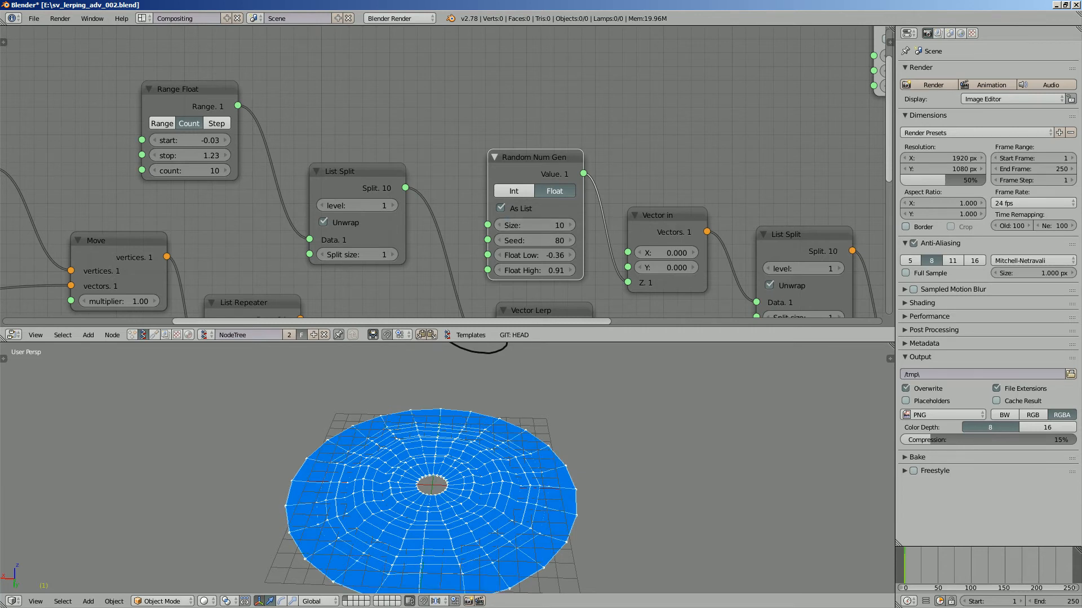
key(ctrl+s)
Add an Int node with value 10 beside the Range Float node.
middle_drag(302, 138, 441, 191)
click(307, 116)
scroll(307, 117, down, 3)
key(shift+a)
click(524, 132)
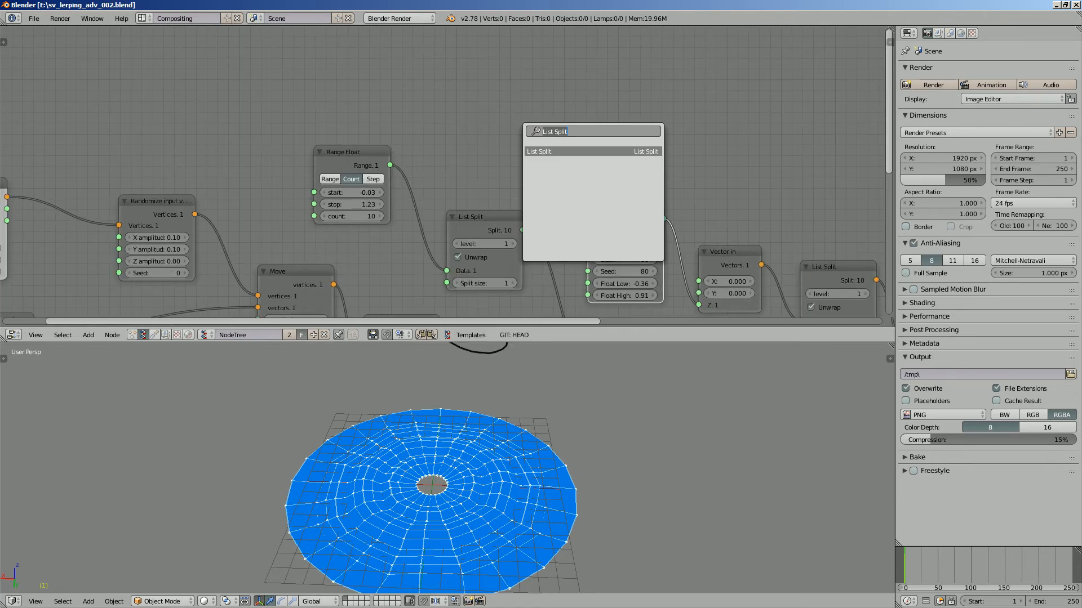
text(int)
key(Down)
key(Down)
key(Down)
key(Down)
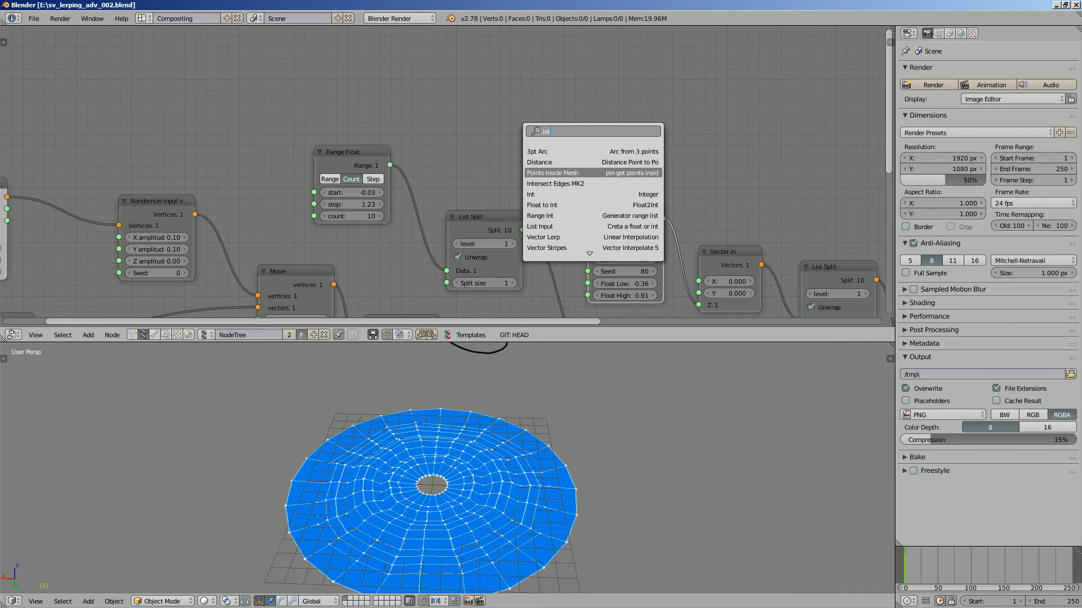
key(Return)
click(166, 113)
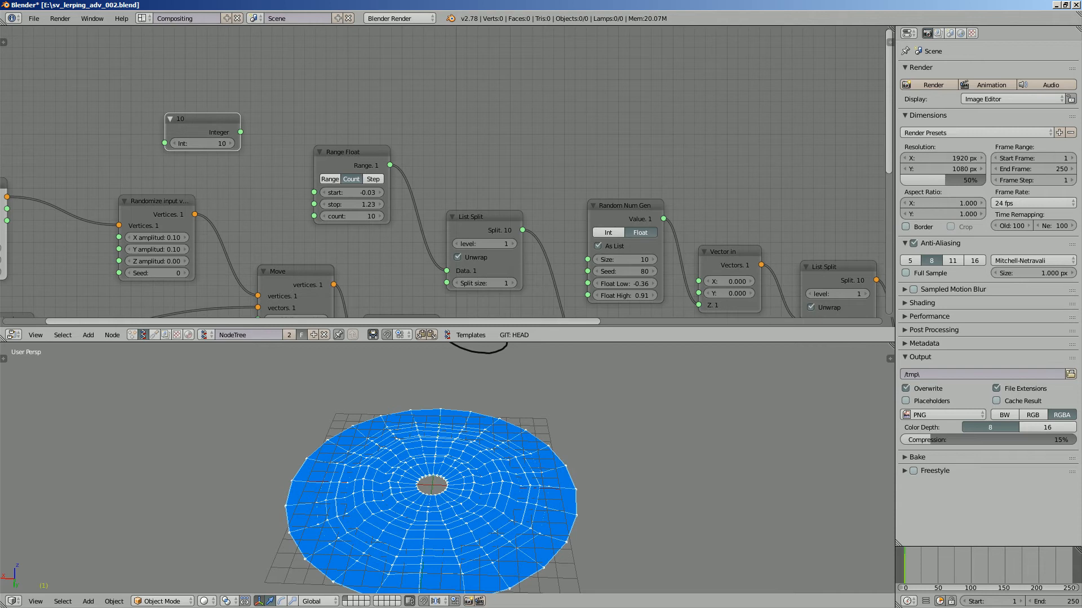
Connect the Int node to Range Float's count and Random Num Gen's size, and set the generator's seed to 117.
drag(241, 131, 314, 216)
middle_drag(315, 216, 287, 205)
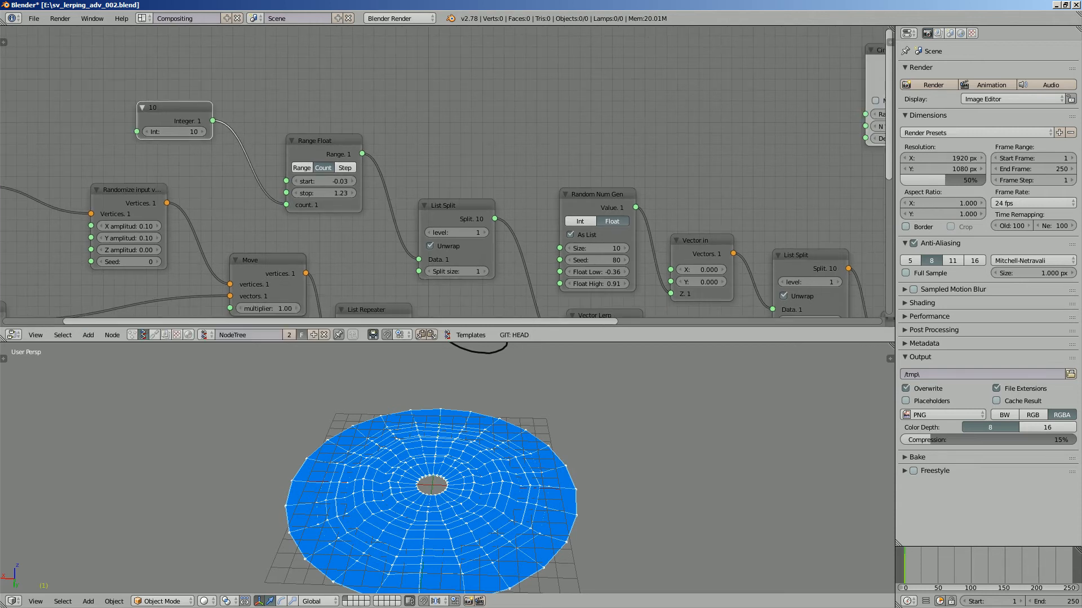
drag(212, 120, 615, 260)
scroll(459, 177, up, 1)
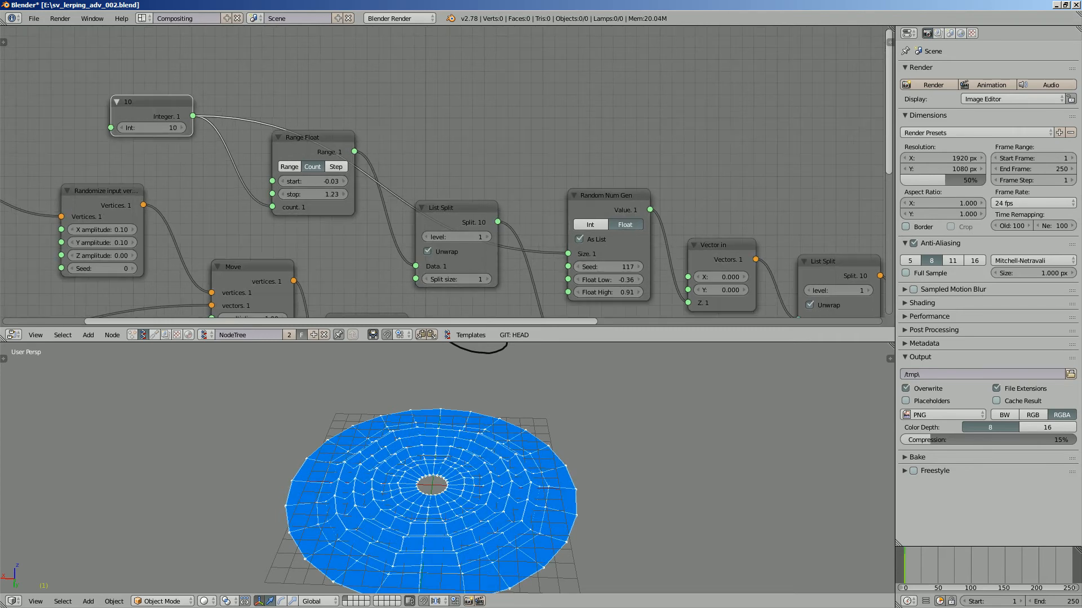
Set the Range Float node's start to 0.06 and stop to 0.93, and save the file.
drag(312, 181, 293, 194)
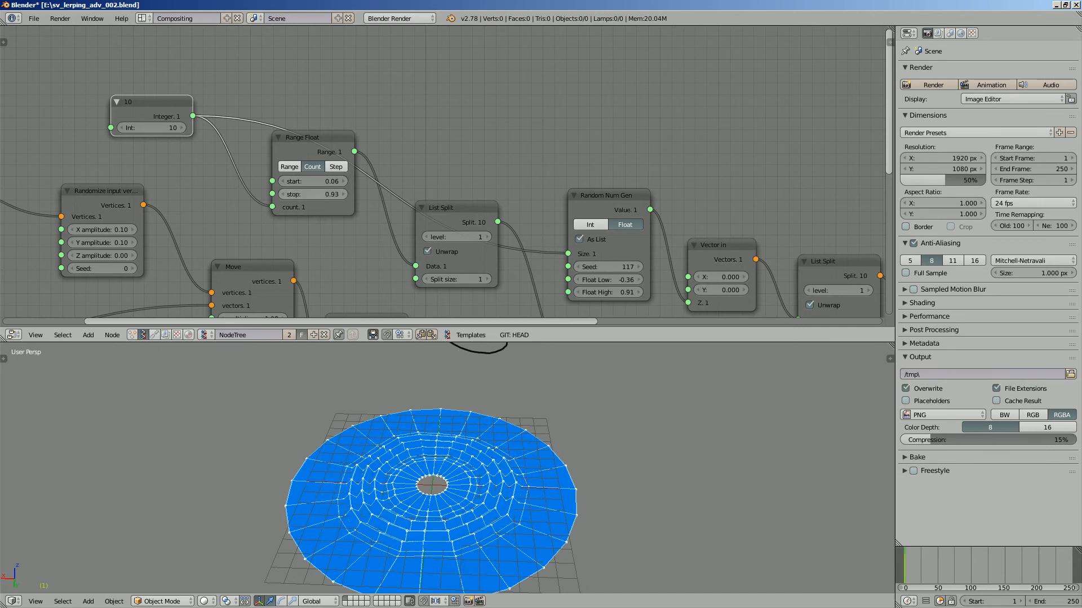
key(ctrl+s)
click(313, 195)
Try a Float Low of -5.85 and a Float High of -4.52 on the Random Num Gen node.
scroll(620, 282, up, 2)
middle_drag(620, 281, 564, 247)
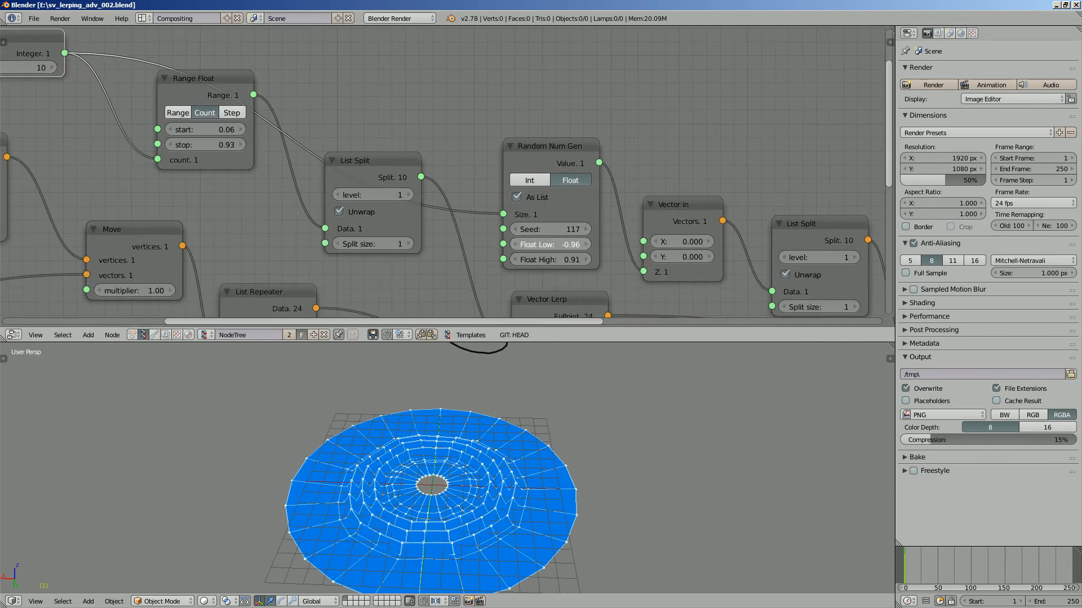
drag(550, 244, 558, 244)
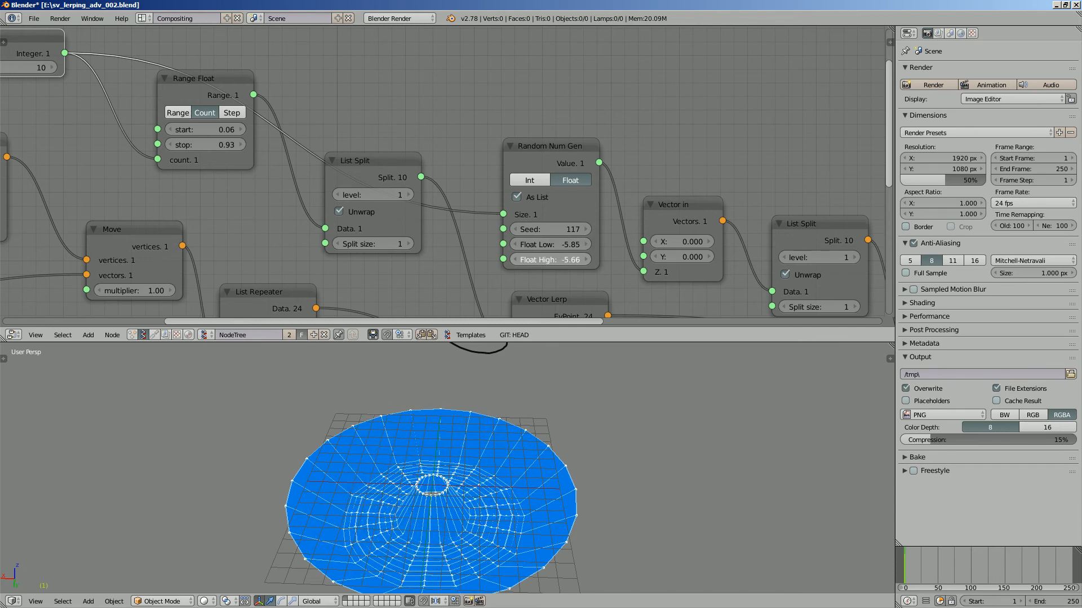
drag(550, 260, 559, 260)
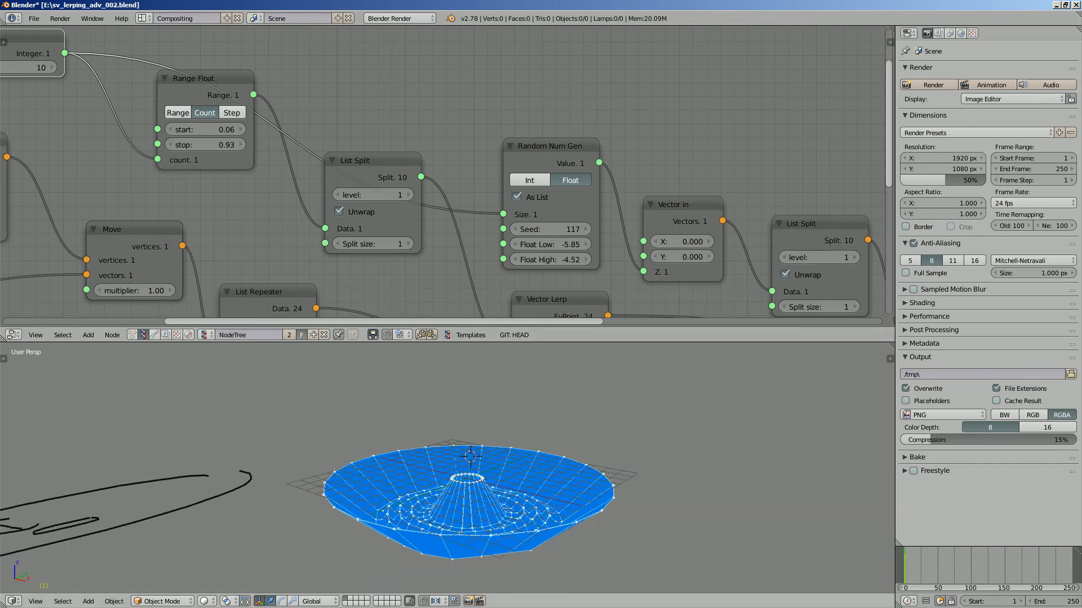
middle_drag(552, 439, 490, 452)
Set Random Num Gen's Float Low to 2.52 and Float High to 3.70, and save the file.
drag(550, 244, 550, 260)
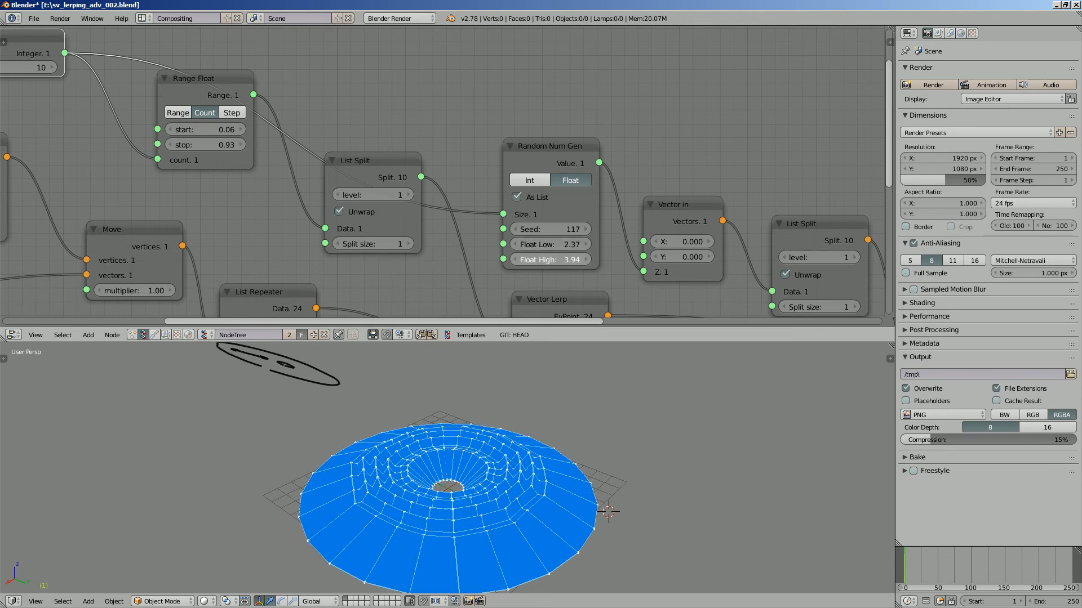
drag(550, 245, 546, 244)
middle_drag(552, 440, 514, 461)
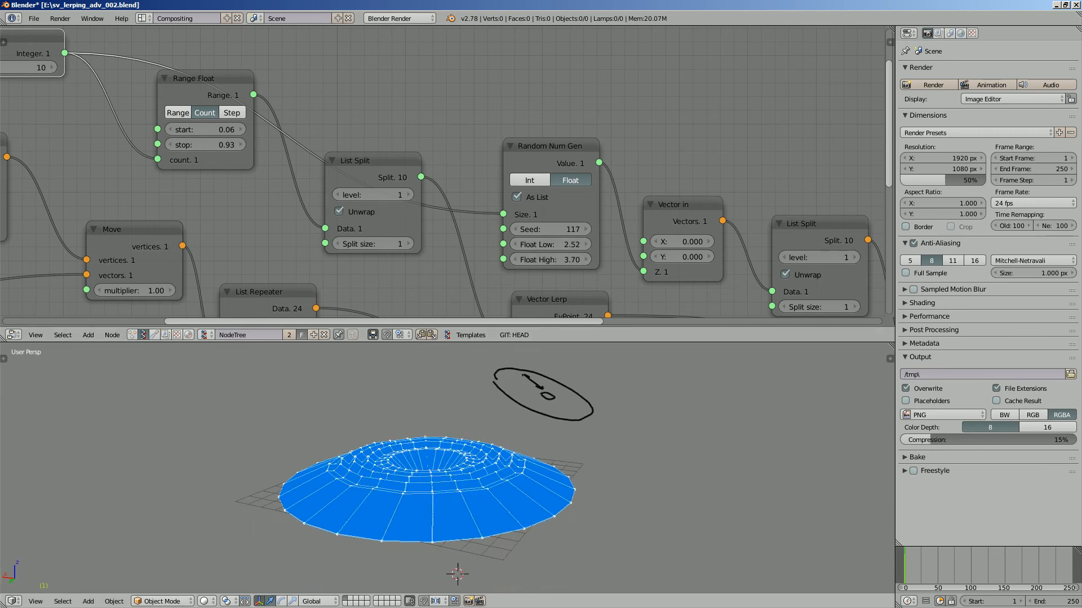
middle_drag(552, 429, 501, 515)
key(ctrl+s)
key(Return)
Examine the raised circular mesh in the 3D view from several distances and angles.
scroll(445, 473, down, 2)
scroll(425, 442, up, 3)
scroll(459, 462, down, 4)
scroll(462, 476, up, 2)
scroll(462, 476, down, 1)
scroll(459, 480, up, 2)
drag(0, 90, 0, 90)
middle_drag(445, 485, 501, 454)
scroll(501, 428, down, 2)
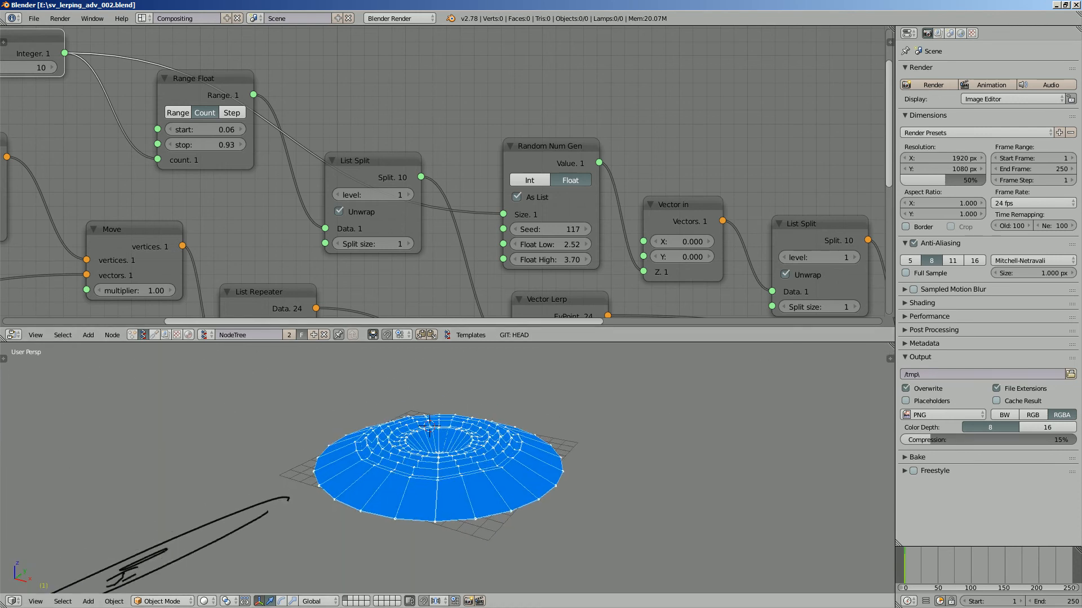
Delete the grease pencil layer with the hand-drawn strokes from the 3D view.
key(n)
scroll(839, 462, up, 8)
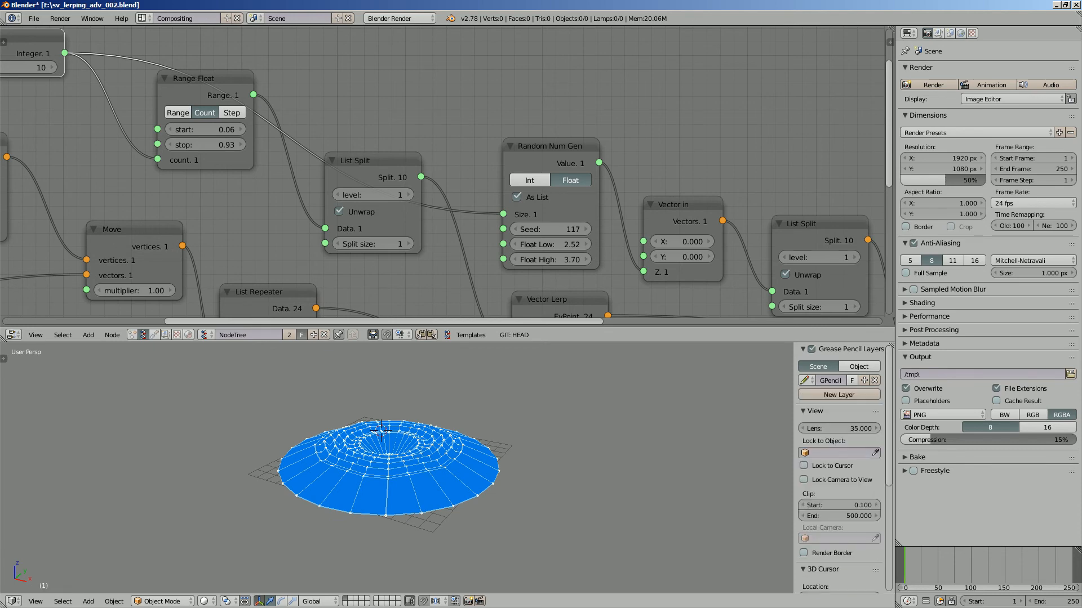
key(n)
Move the UV Connection node farther from the Move node, closer to Viewer Draw.
scroll(817, 231, down, 3)
middle_drag(845, 242, 587, 170)
middle_drag(761, 175, 597, 175)
drag(580, 126, 618, 122)
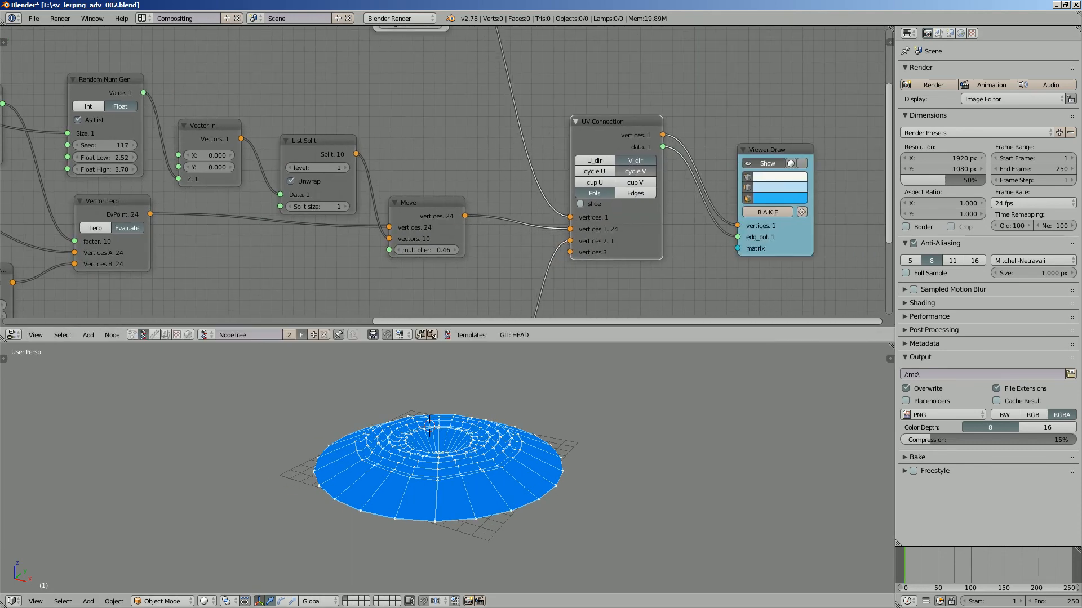
Examine the Move and Vector Lerp nodes and the layout of the complete node tree.
click(427, 204)
middle_drag(426, 204, 835, 202)
scroll(535, 214, up, 3)
click(526, 202)
scroll(389, 150, up, 4)
middle_drag(527, 203, 435, 206)
scroll(389, 149, down, 8)
scroll(490, 192, down, 8)
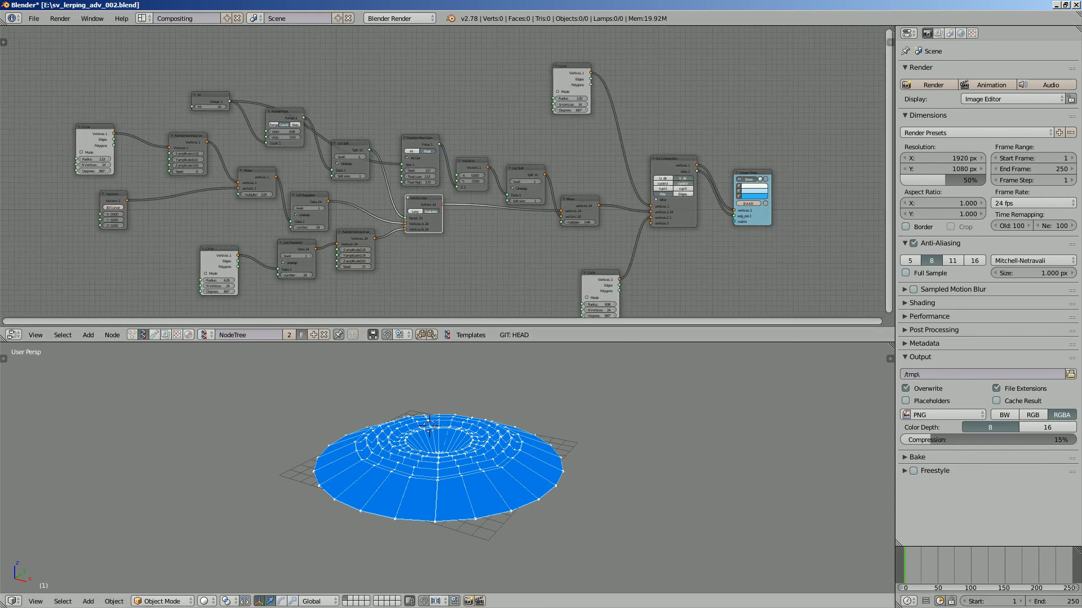
Reposition the Circle node that feeds the first Randomize input vectors node.
middle_drag(433, 428, 533, 451)
middle_drag(507, 264, 570, 263)
scroll(451, 226, up, 1)
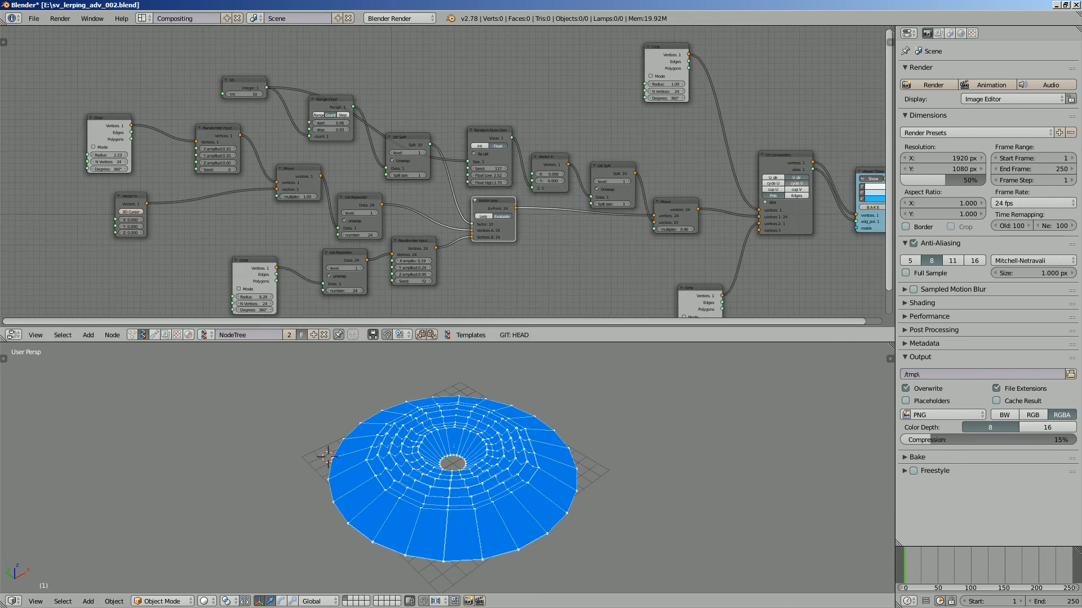
drag(108, 130, 122, 116)
middle_drag(225, 169, 175, 148)
mouse_move(451, 429)
middle_down()
mouse_move(421, 443)
mouse_move(460, 435)
middle_up()
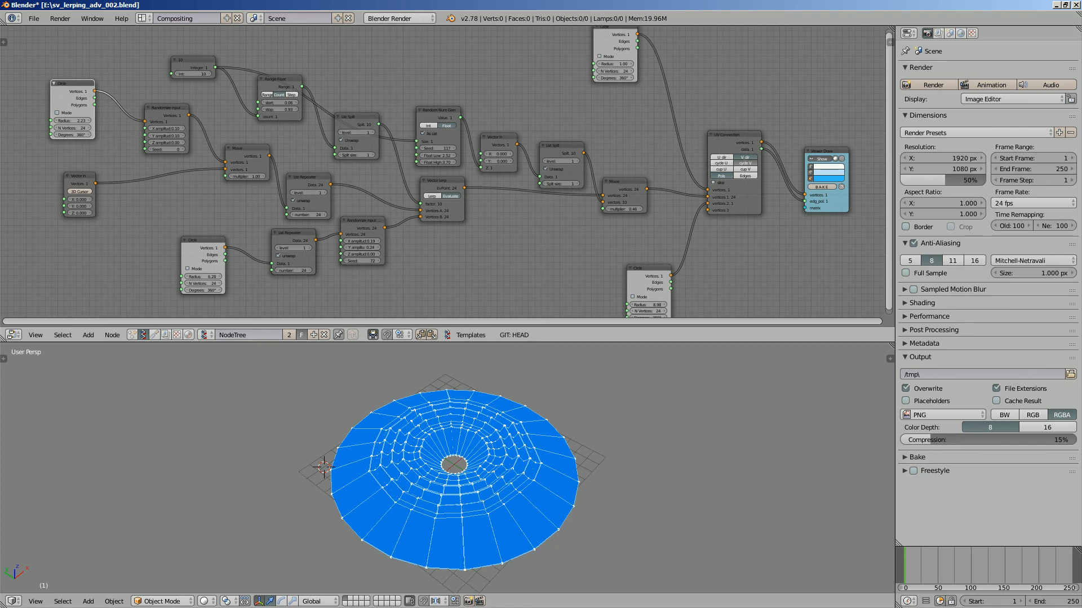
Examine the chain from Range Float to UV Connection together with the mesh it generates.
middle_drag(394, 265, 494, 267)
middle_drag(484, 428, 348, 451)
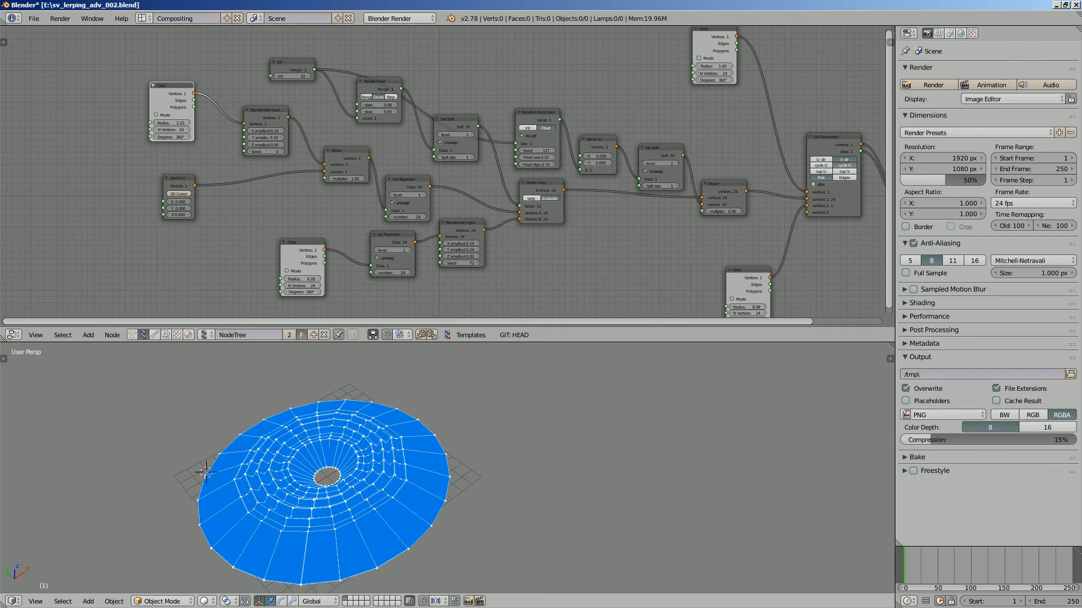
scroll(597, 156, up, 2)
middle_drag(597, 156, 451, 171)
scroll(451, 170, up, 3)
middle_drag(440, 451, 434, 426)
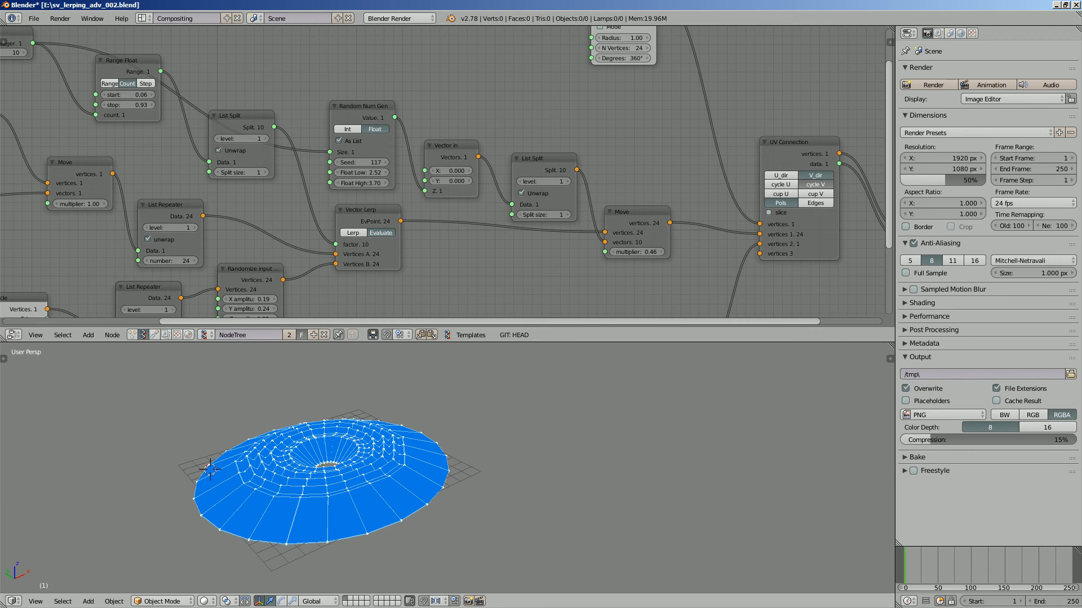
key(Home)
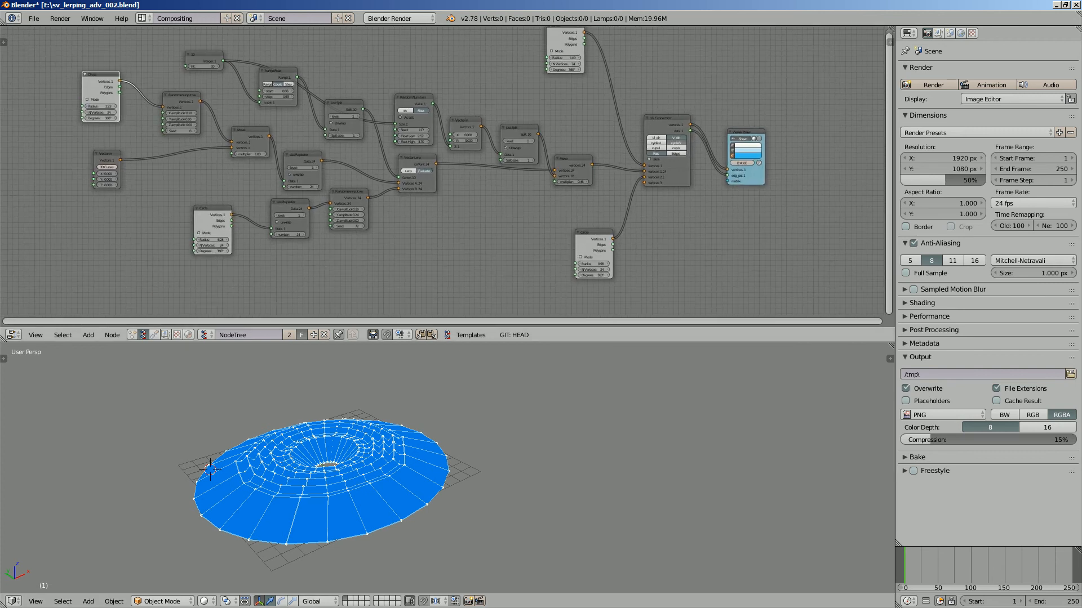
Move the two Circle nodes feeding UV Connection closer to the main node chain.
drag(592, 234, 559, 227)
middle_drag(569, 152, 573, 192)
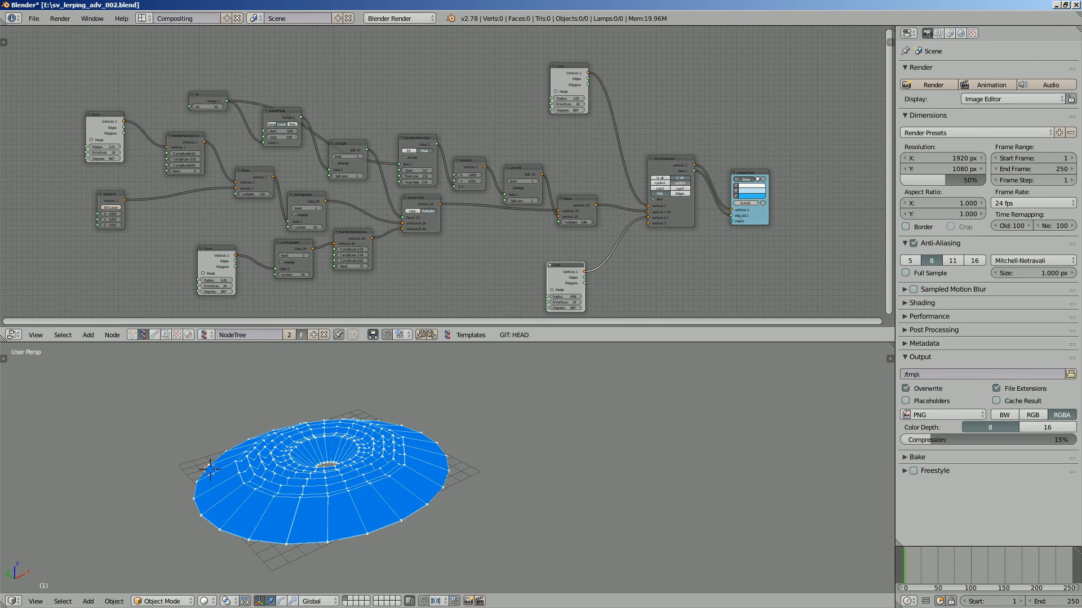
drag(569, 68, 576, 101)
scroll(575, 102, up, 3)
scroll(576, 102, down, 2)
middle_drag(576, 102, 601, 81)
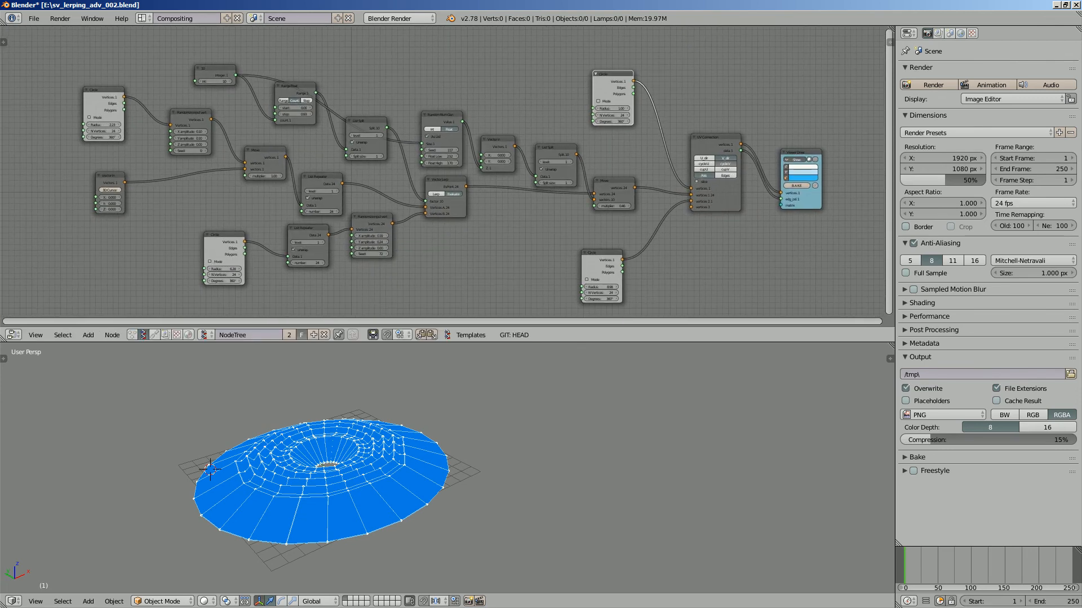
Set the Random Num Gen node's Float Low to 1.74 and Float High to 3.01.
scroll(439, 169, down, 1)
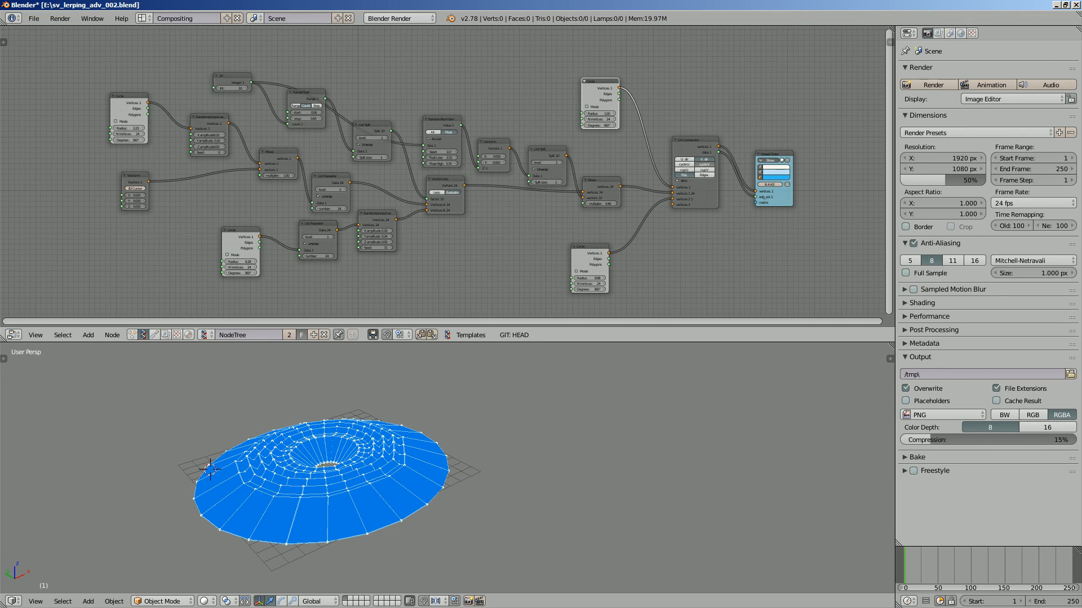
scroll(459, 150, up, 6)
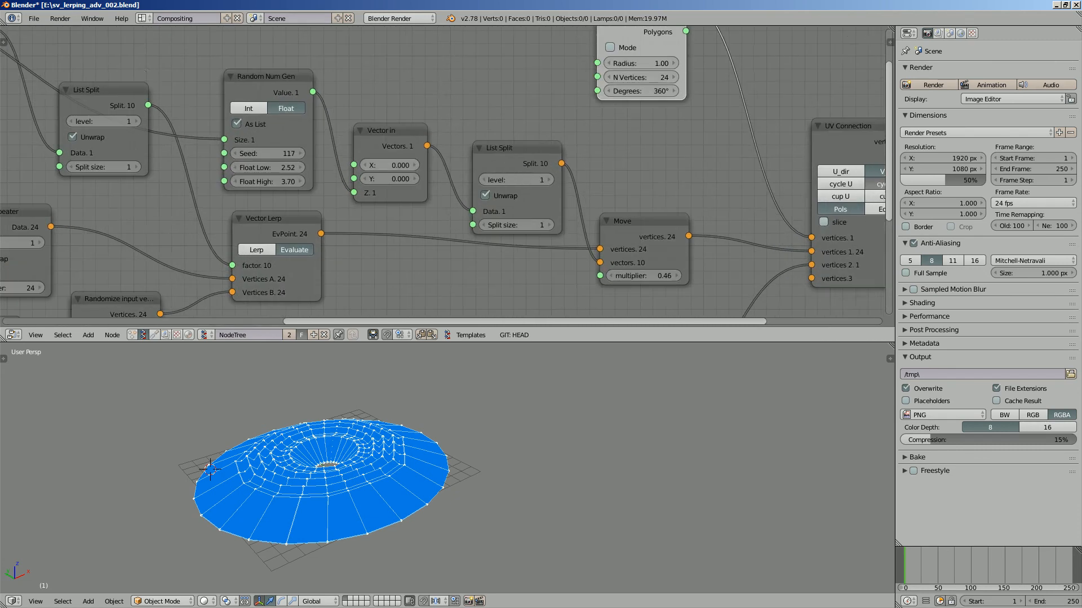
mouse_move(414, 170)
mouse_down()
mouse_move(378, 169)
mouse_move(479, 186)
mouse_move(402, 186)
mouse_move(432, 170)
mouse_move(420, 186)
mouse_up()
middle_drag(414, 417, 371, 405)
scroll(420, 479, up, 2)
scroll(394, 431, down, 2)
scroll(443, 226, down, 2)
scroll(443, 172, down, 2)
middle_drag(660, 212, 477, 195)
scroll(476, 196, down, 2)
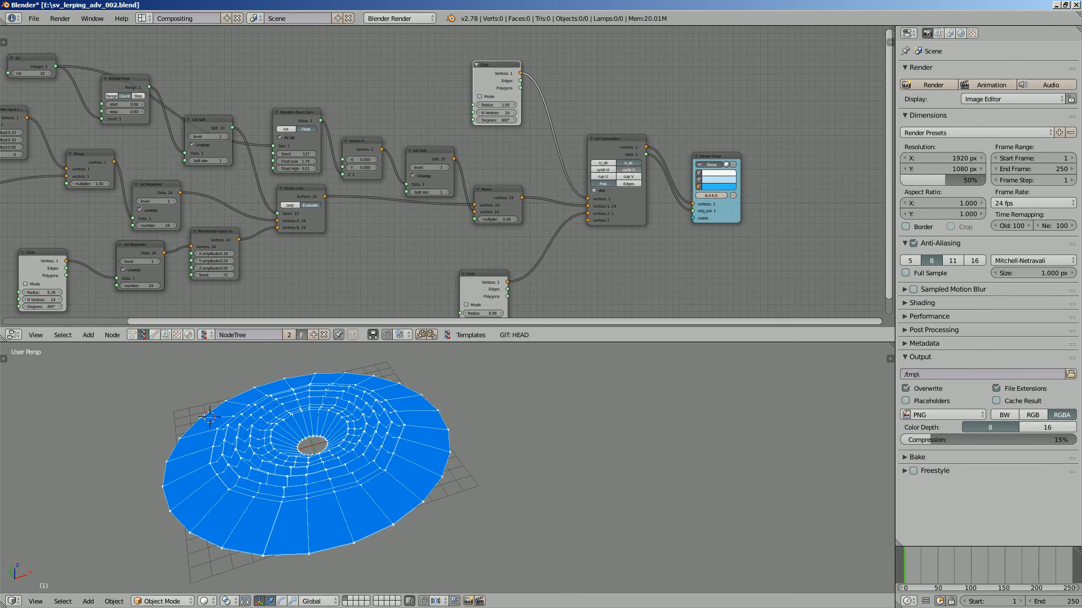
Move the Vector Lerp node closer to the Move node and set the Move node's multiplier to 0.10.
click(501, 195)
drag(299, 188, 360, 207)
scroll(361, 206, up, 2)
middle_drag(360, 207, 334, 174)
mouse_move(508, 224)
mouse_down()
mouse_move(541, 223)
mouse_move(490, 224)
mouse_up()
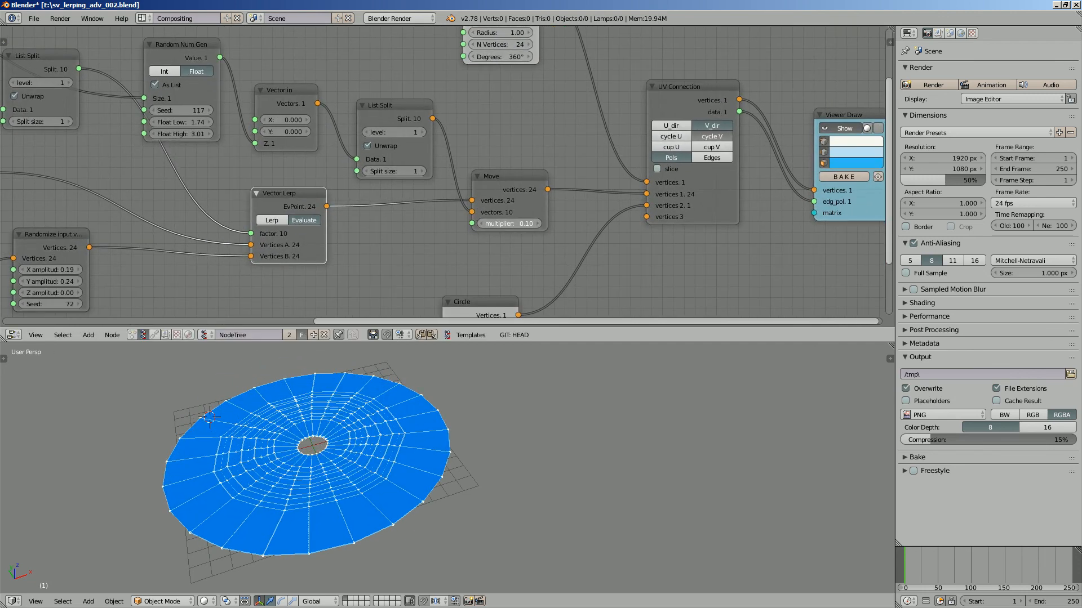
Raise the Move node's multiplier to about 1.2 and examine the mesh's vertical offsets from several angles.
middle_drag(496, 243, 456, 247)
drag(468, 228, 530, 227)
middle_drag(507, 419, 524, 355)
middle_drag(360, 248, 611, 256)
scroll(878, 133, down, 2)
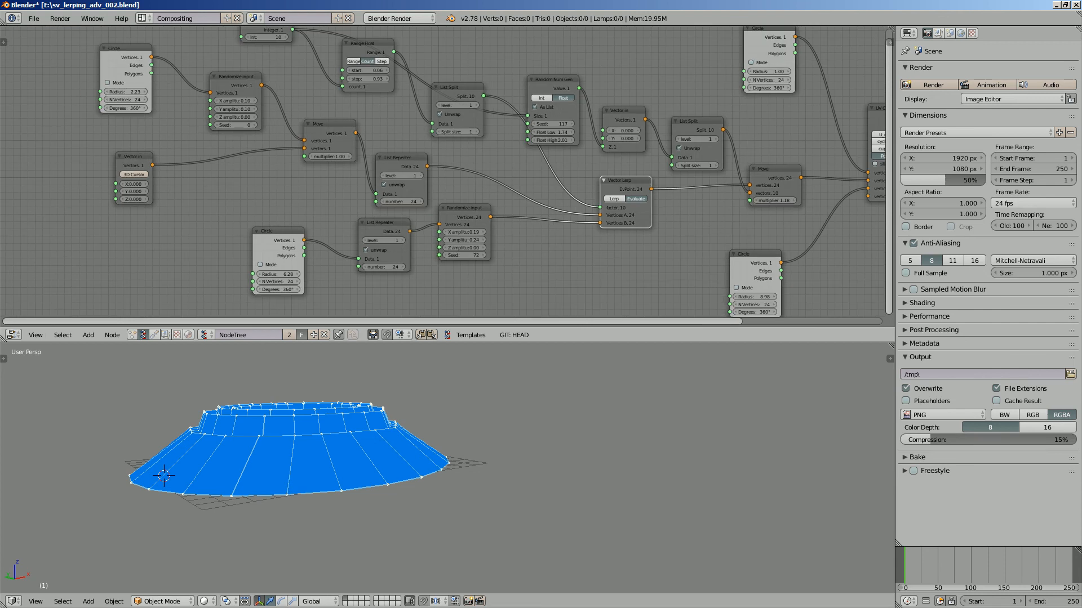
middle_drag(361, 417, 502, 474)
Spread out the lower Circle, UV Connection and Viewer Draw nodes at the end of the node chain.
scroll(638, 153, down, 3)
middle_drag(638, 152, 450, 169)
scroll(460, 169, down, 2)
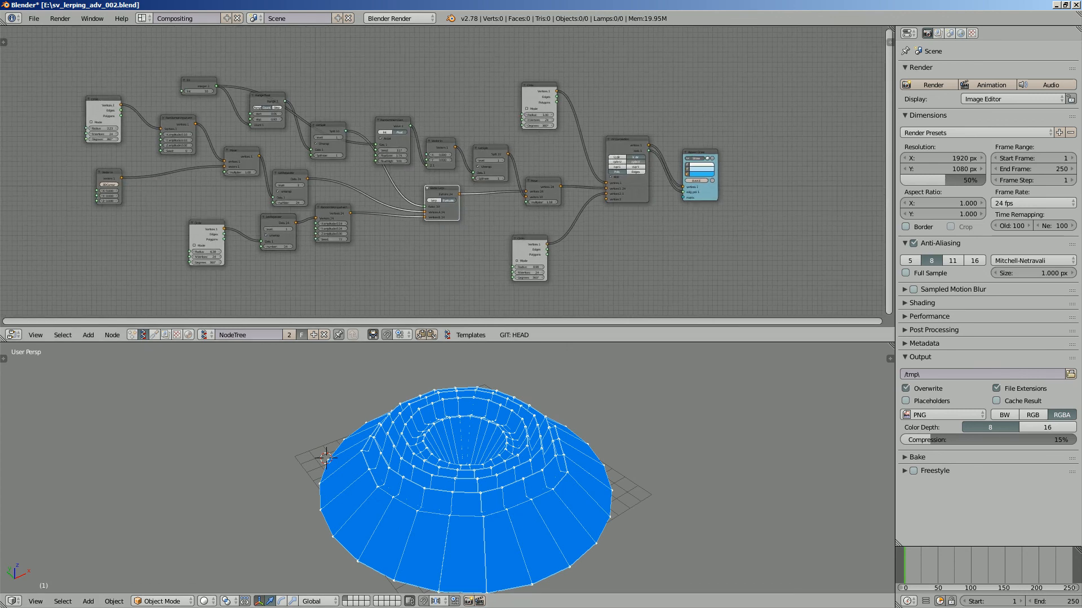
drag(530, 239, 554, 254)
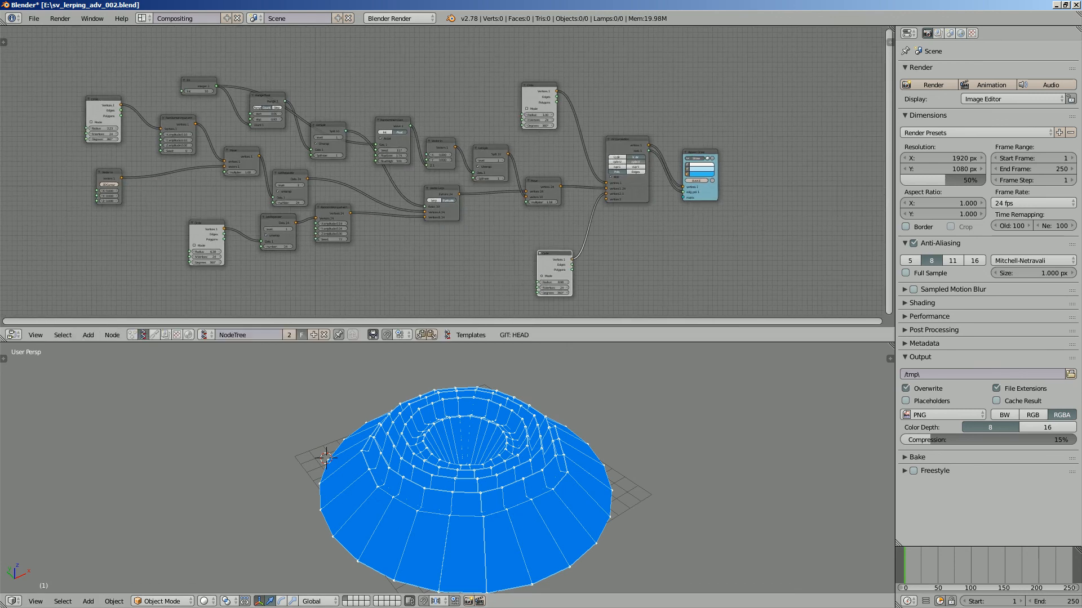
drag(627, 140, 632, 148)
drag(700, 153, 713, 152)
middle_drag(555, 451, 488, 430)
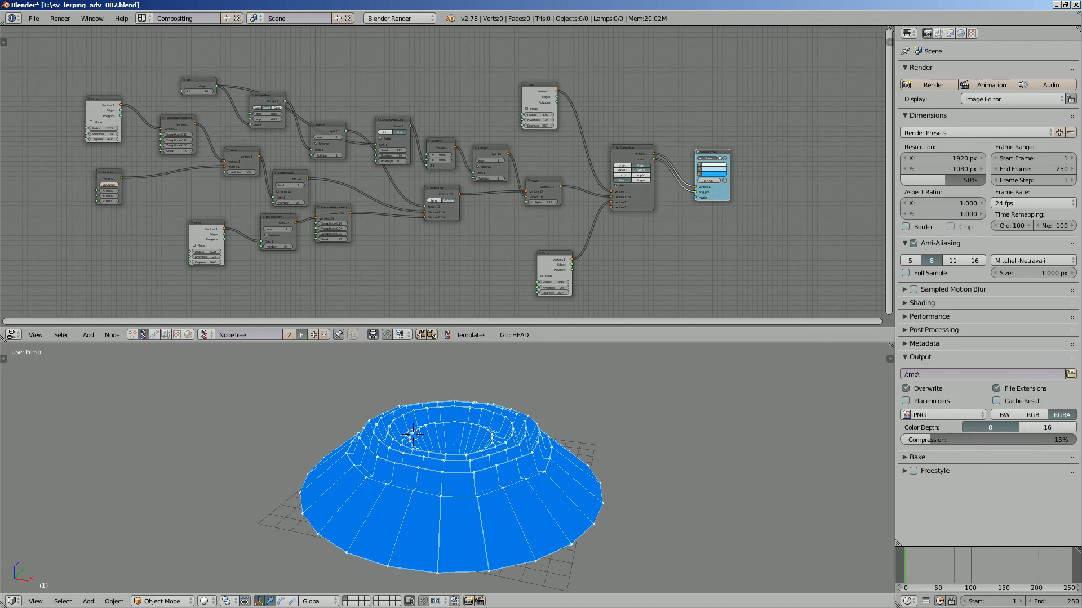